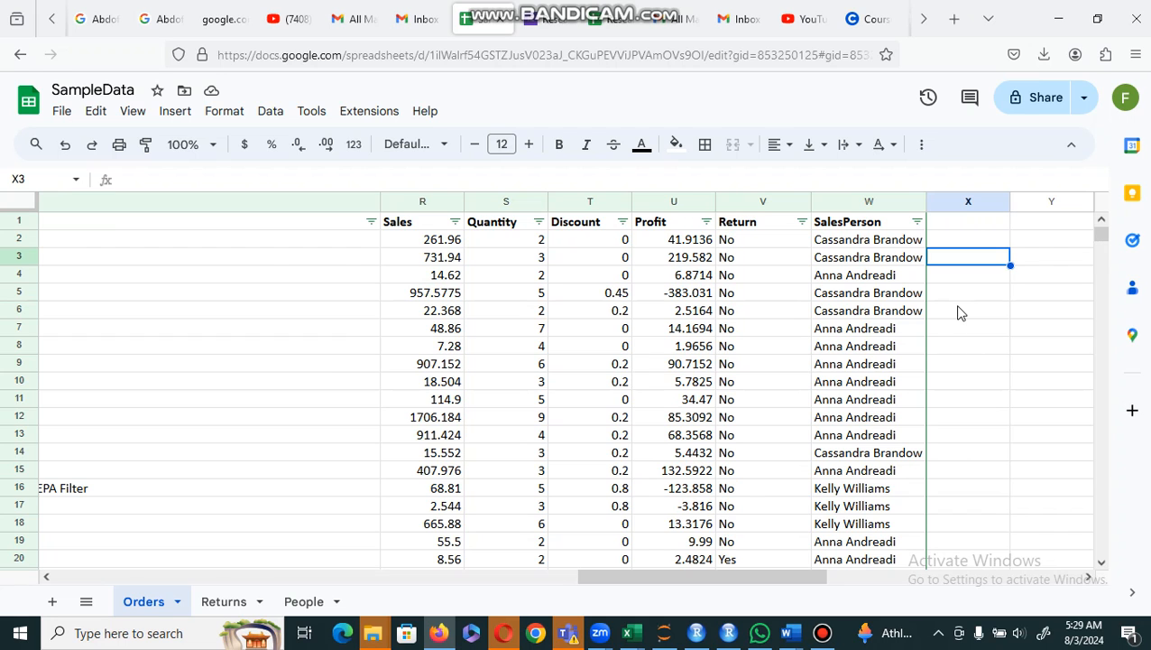
- Enter the function names DATEIF in cell AA1 and YEARFRAC in cell AA2 of the Orders sheet
{"action": "key", "text": "Right"}
{"action": "key", "text": "Right"}
{"action": "key", "text": "Right"}
{"action": "key", "text": "Right"}
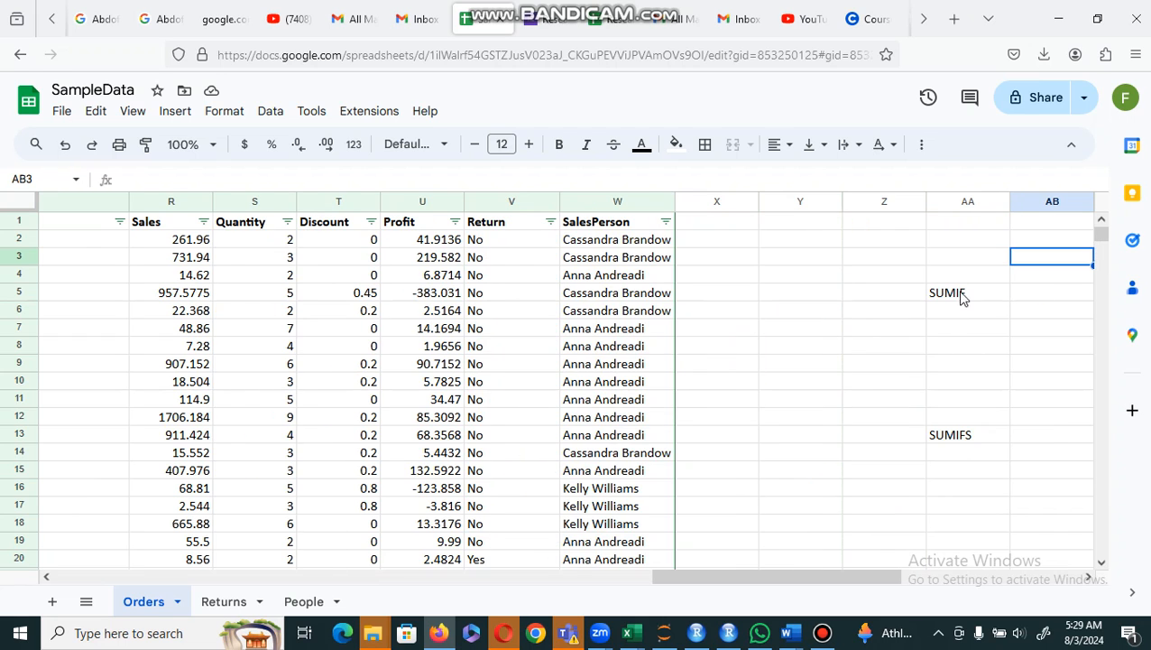
{"action": "left_click", "coordinate": [962, 229]}
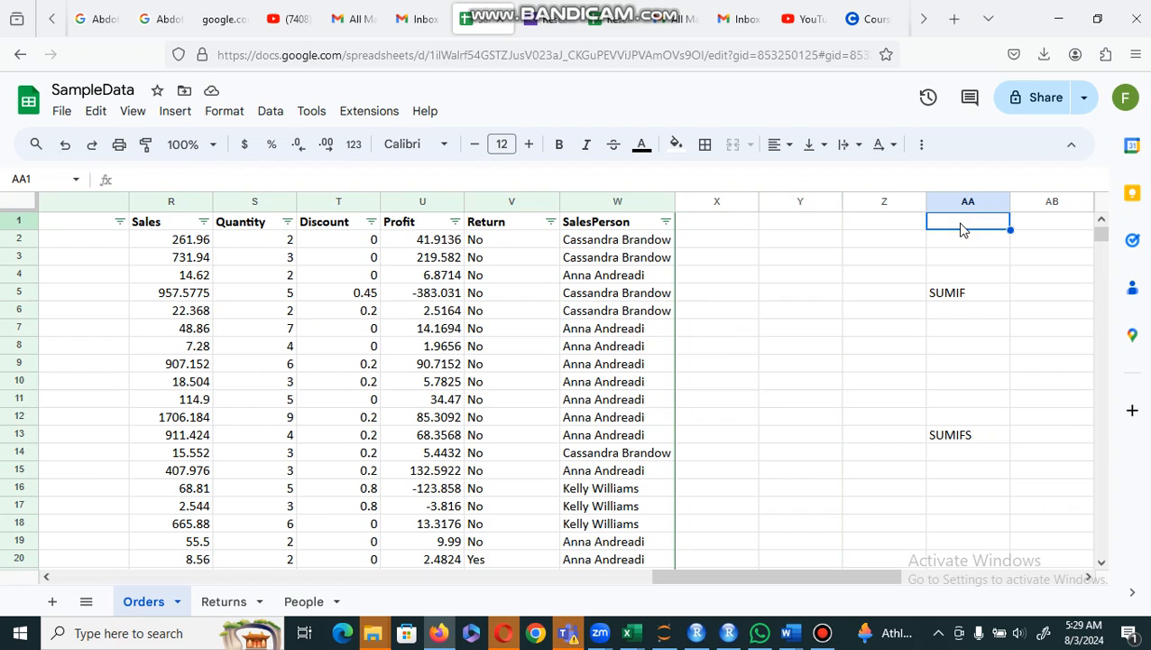
{"action": "type", "text": "DATE"}
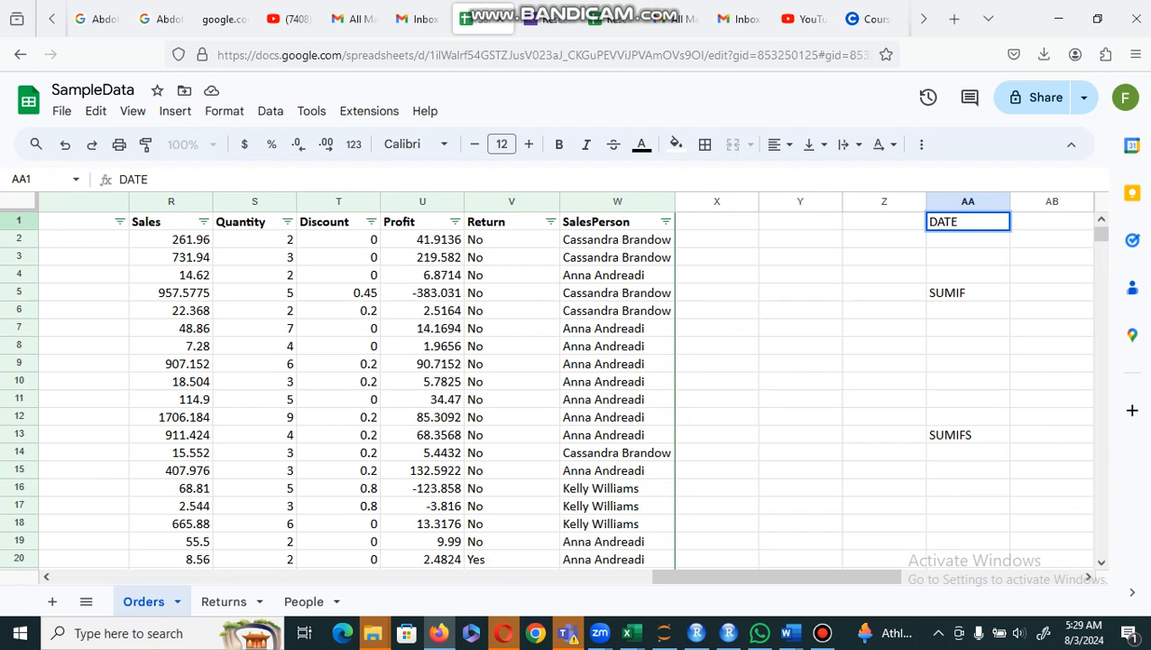
{"action": "type", "text": "IF"}
{"action": "key", "text": "Return"}
{"action": "type", "text": "YEARFRAC"}
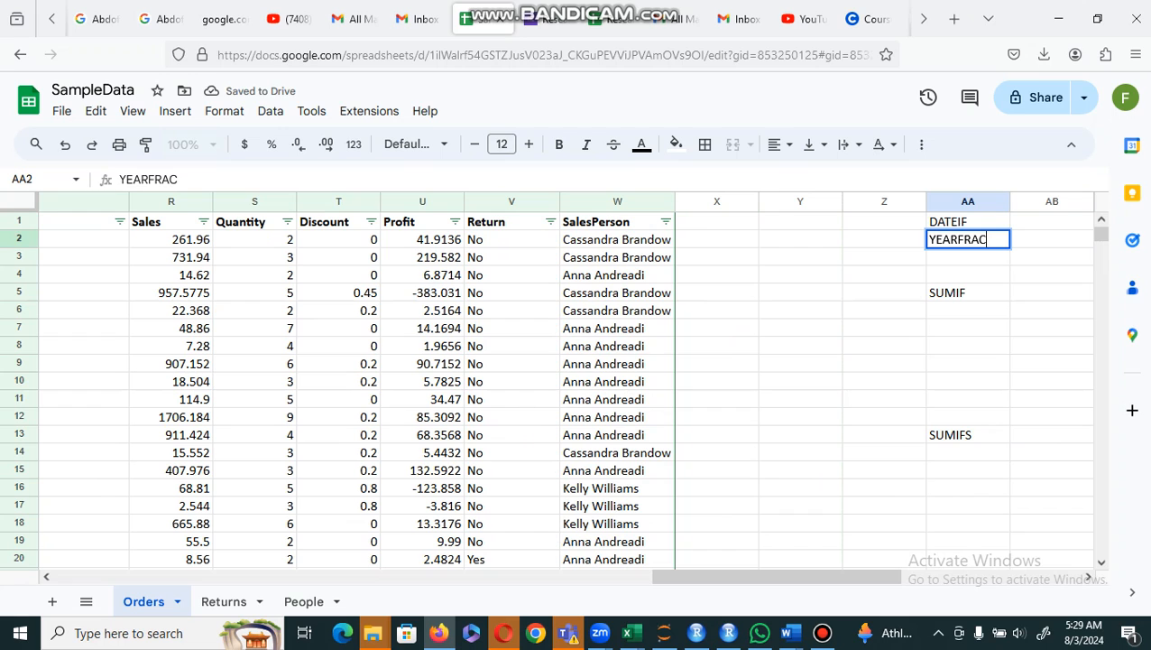
{"action": "key", "text": "Return"}
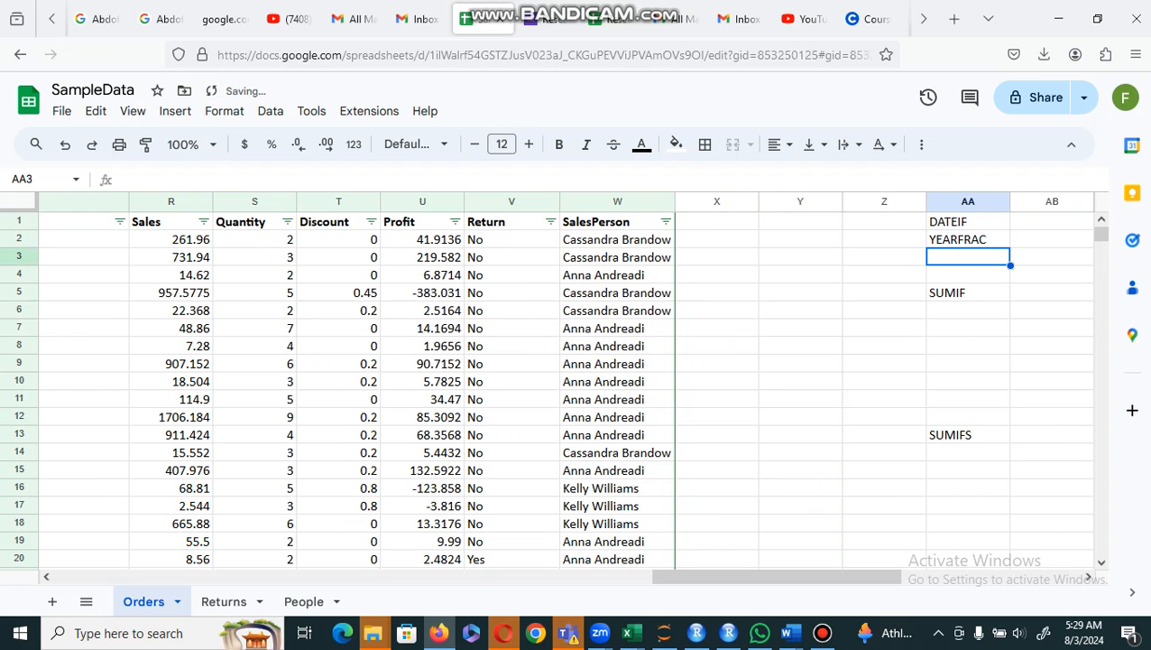
- Go back to the start of the header row and examine the Order Date and Ship Date columns
{"action": "left_click", "coordinate": [711, 226]}
{"action": "key", "text": "Left"}
{"action": "key", "text": "Left"}
{"action": "key", "text": "Left"}
{"action": "key", "text": "Left"}
{"action": "key", "text": "Left"}
{"action": "key", "text": "Left"}
{"action": "key", "text": "Left"}
{"action": "key", "text": "Left"}
{"action": "key", "text": "Left"}
{"action": "key", "text": "Left"}
{"action": "key", "text": "Left"}
{"action": "key", "text": "Left"}
{"action": "key", "text": "Left"}
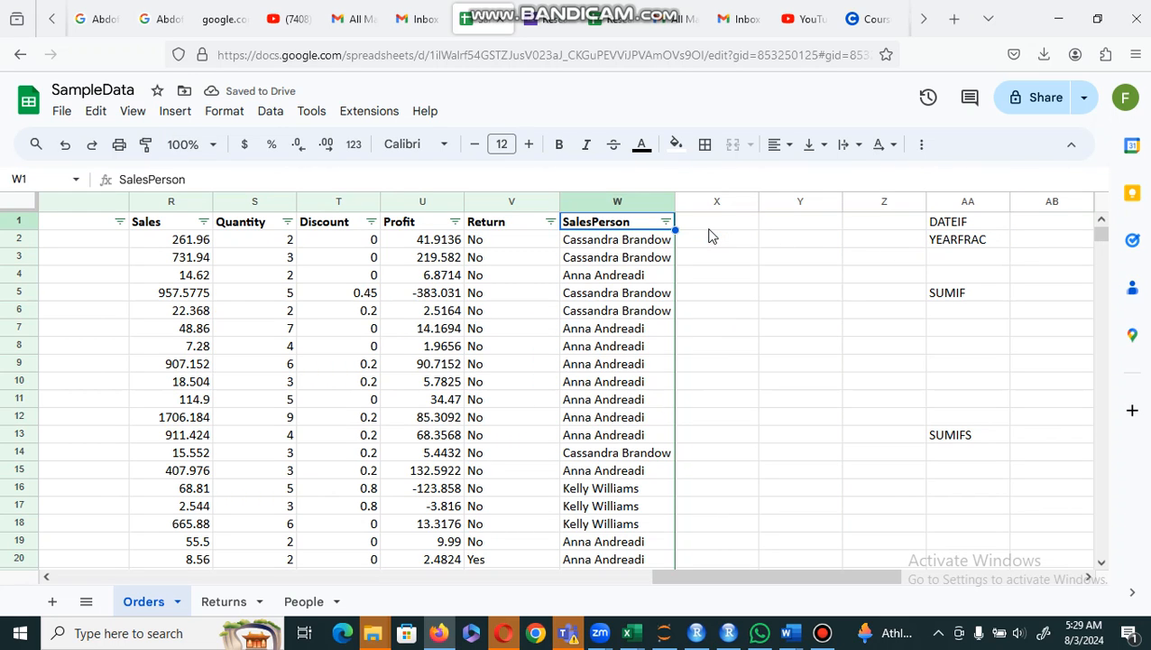
{"action": "key", "text": "Left"}
{"action": "key", "text": "Left"}
{"action": "key", "text": "Left"}
{"action": "key", "text": "Left"}
{"action": "key", "text": "Left"}
{"action": "key", "text": "Left"}
{"action": "key", "text": "Left"}
{"action": "key", "text": "Left"}
{"action": "key", "text": "Left"}
{"action": "key", "text": "Left"}
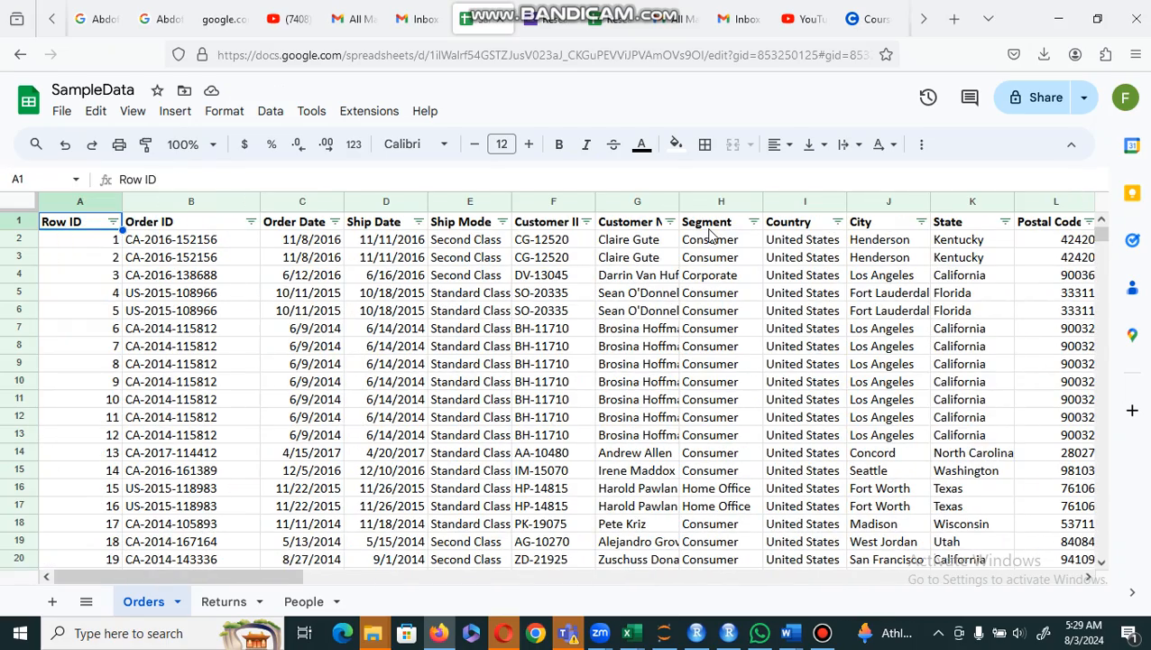
{"action": "key", "text": "Right"}
{"action": "key", "text": "Right"}
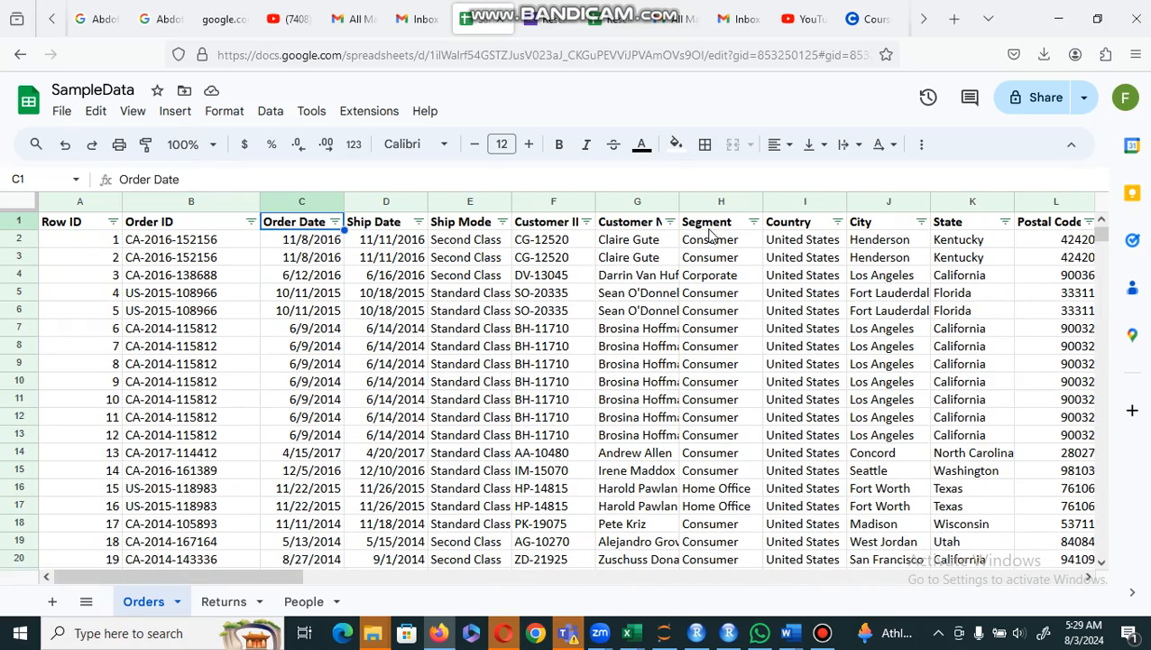
{"action": "key", "text": "Right"}
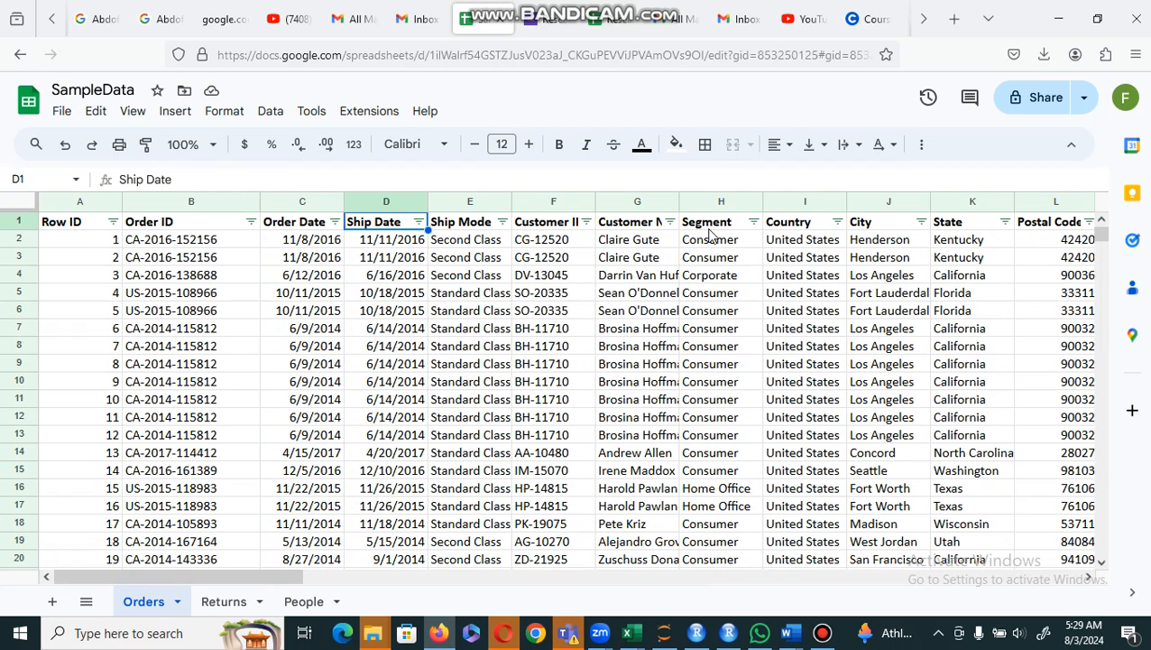
- Look through the remaining column headers after Ship Date, as far as the function notes in column AA
{"action": "key", "text": "Right"}
{"action": "key", "text": "Right"}
{"action": "key", "text": "Right"}
{"action": "key", "text": "Right"}
{"action": "key", "text": "Right"}
{"action": "key", "text": "Right"}
{"action": "key", "text": "Right"}
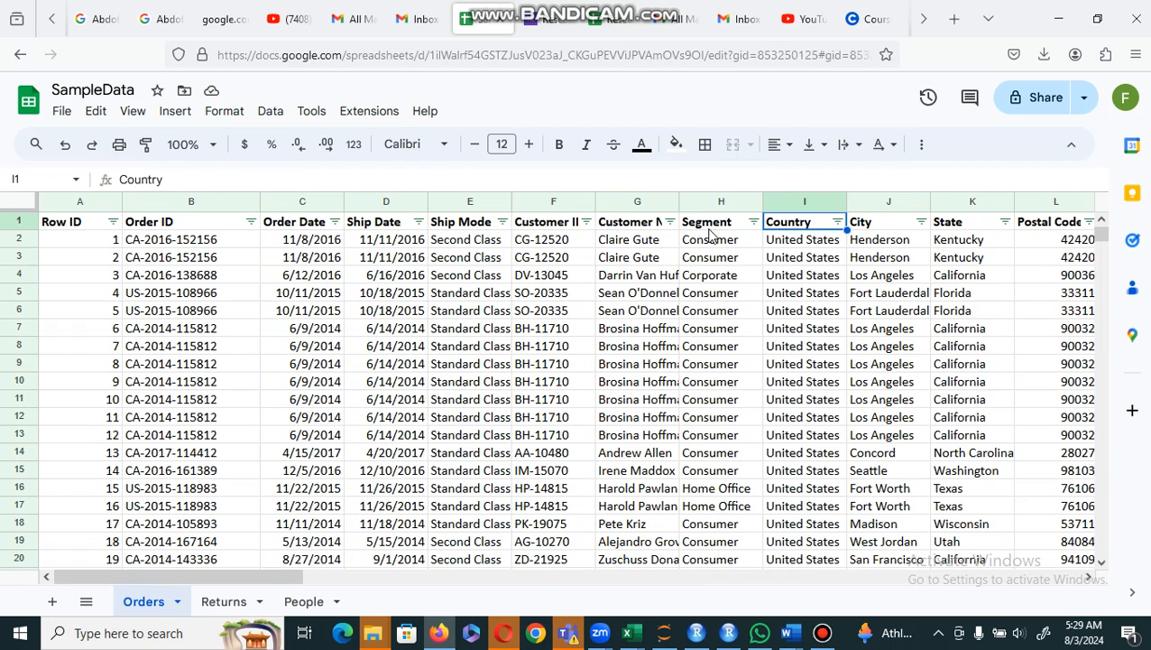
{"action": "key", "text": "Right"}
{"action": "key", "text": "Right"}
{"action": "key", "text": "Right"}
{"action": "key", "text": "Right"}
{"action": "key", "text": "Right"}
{"action": "key", "text": "Right"}
{"action": "key", "text": "Right"}
{"action": "key", "text": "Right"}
{"action": "key", "text": "Right"}
{"action": "key", "text": "Right"}
{"action": "key", "text": "Right"}
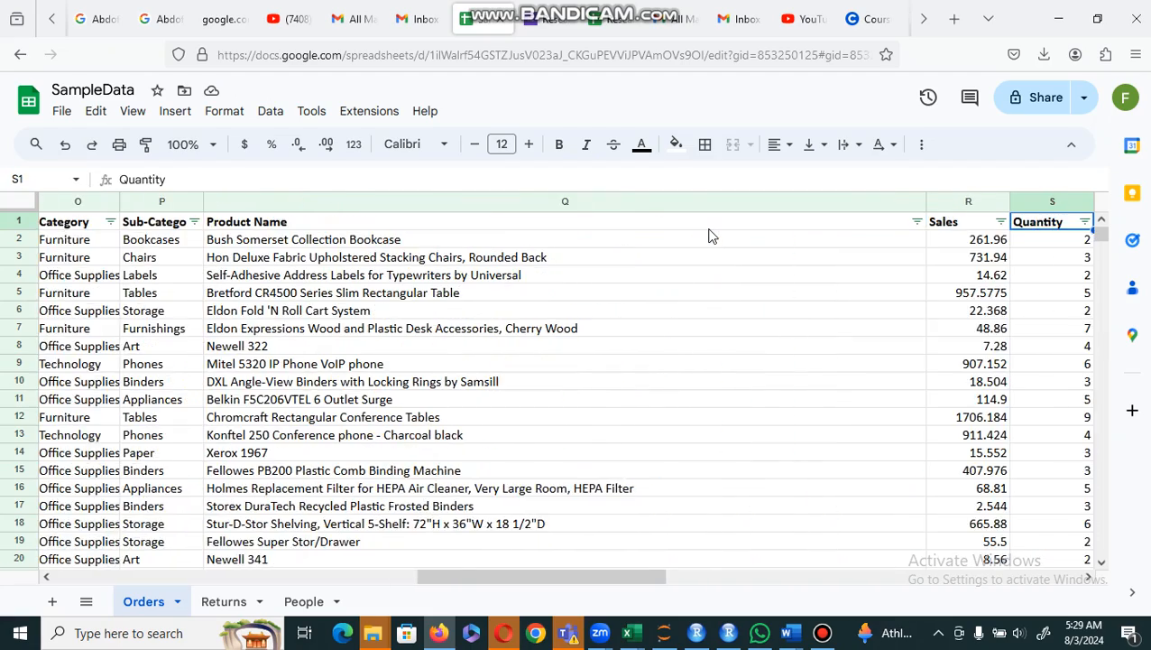
{"action": "key", "text": "Right"}
{"action": "key", "text": "Right"}
{"action": "key", "text": "Right"}
{"action": "key", "text": "Right"}
{"action": "key", "text": "Right"}
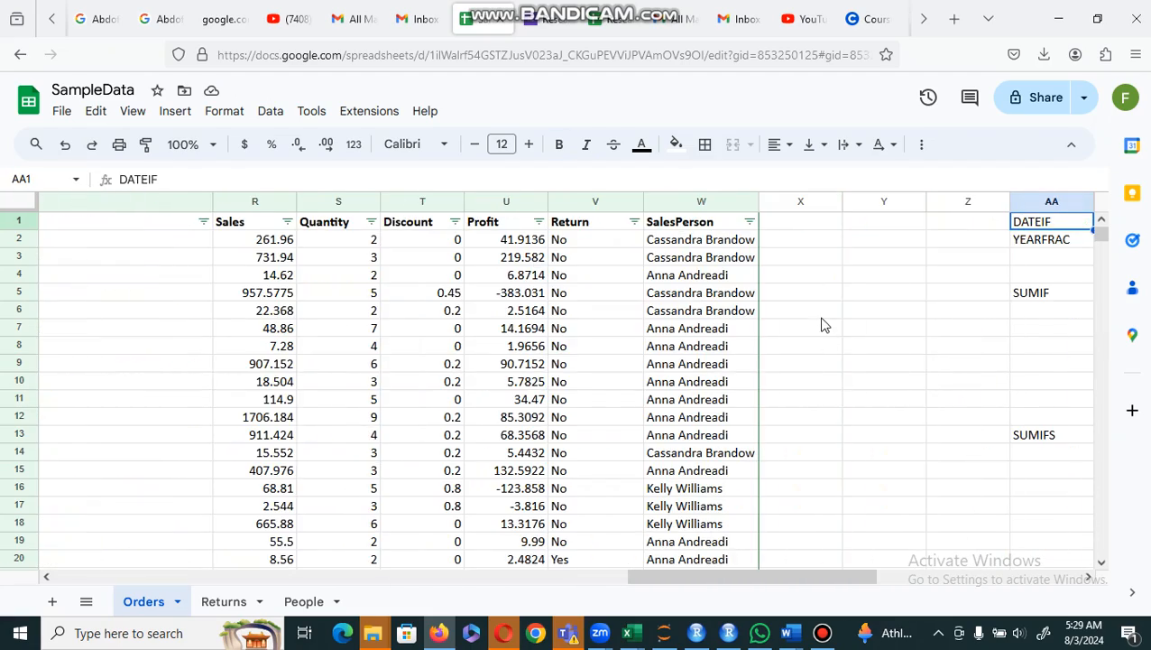
- Add the header Leadtime in cell X1, beside the SalesPerson column
{"action": "left_click", "coordinate": [809, 231]}
{"action": "type", "text": "I"}
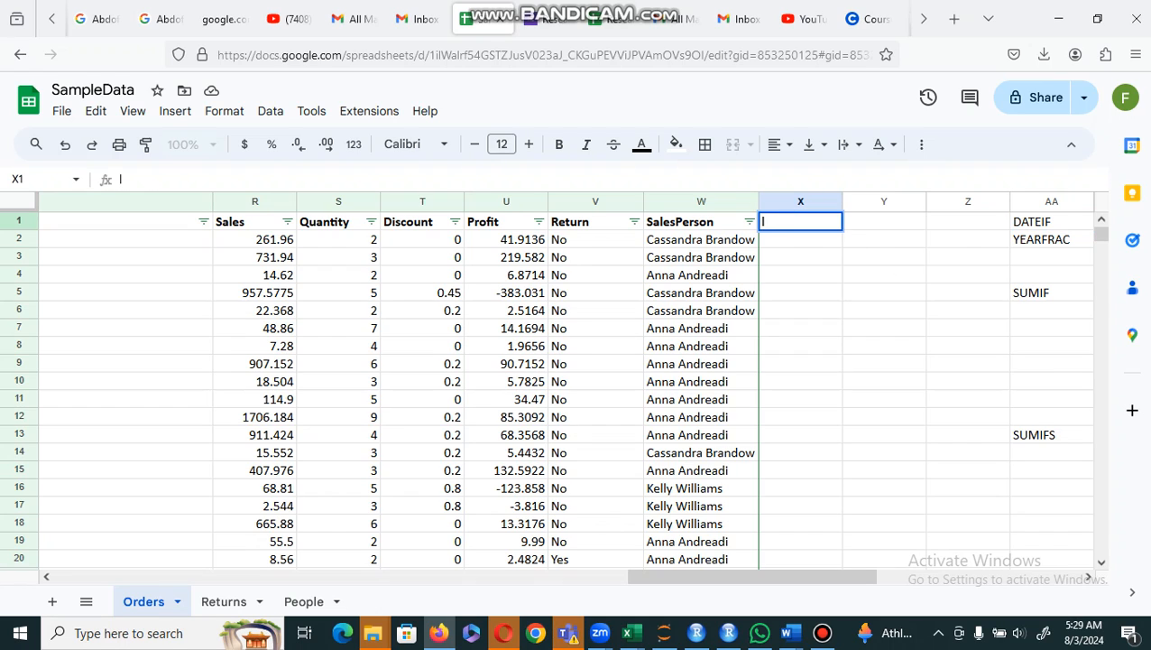
{"action": "key", "text": "BackSpace"}
{"action": "type", "text": "Leadtime"}
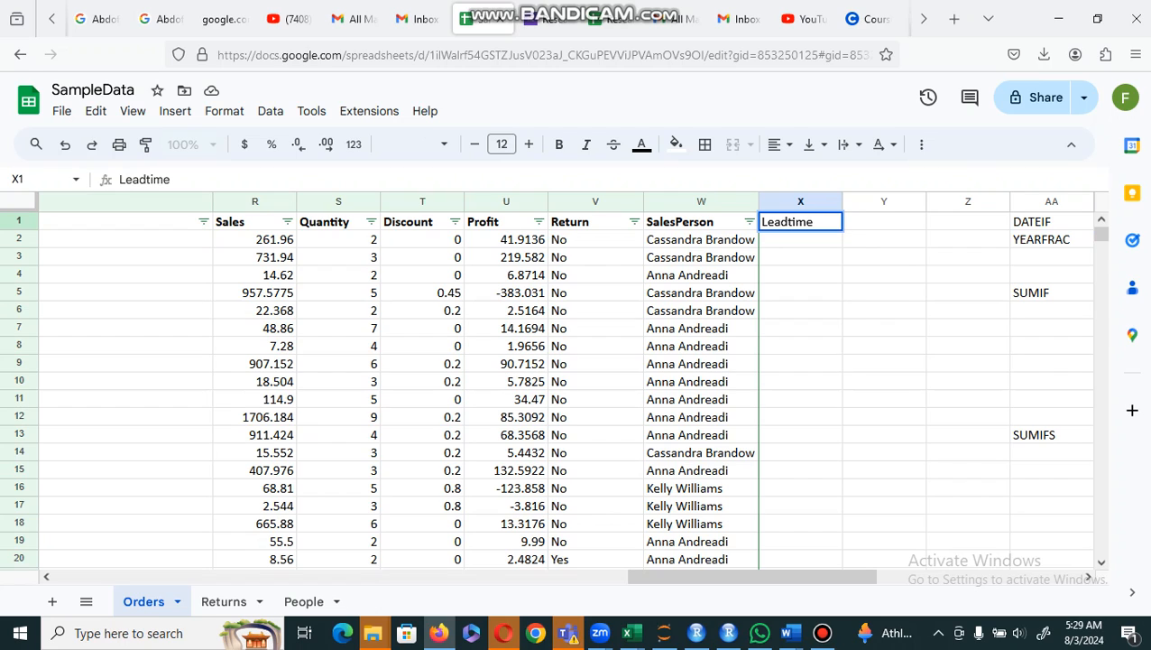
{"action": "key", "text": "Return"}
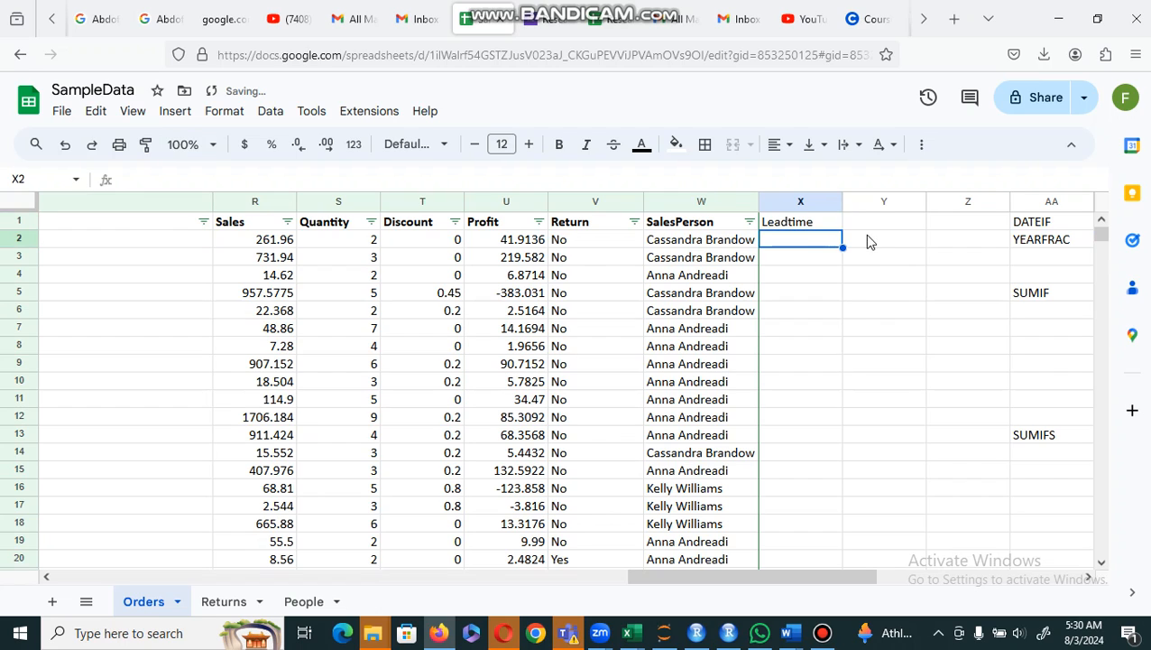
- Start a DATEDIF formula in cell X2 under the Leadtime header
{"action": "type", "text": "="}
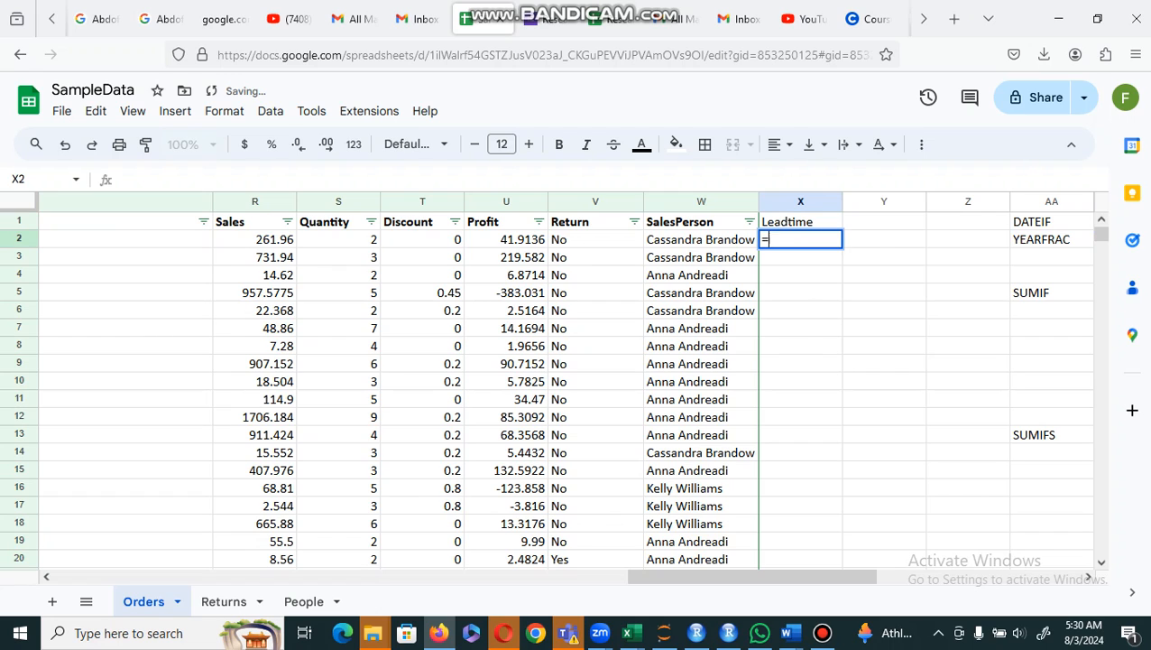
{"action": "type", "text": "dat"}
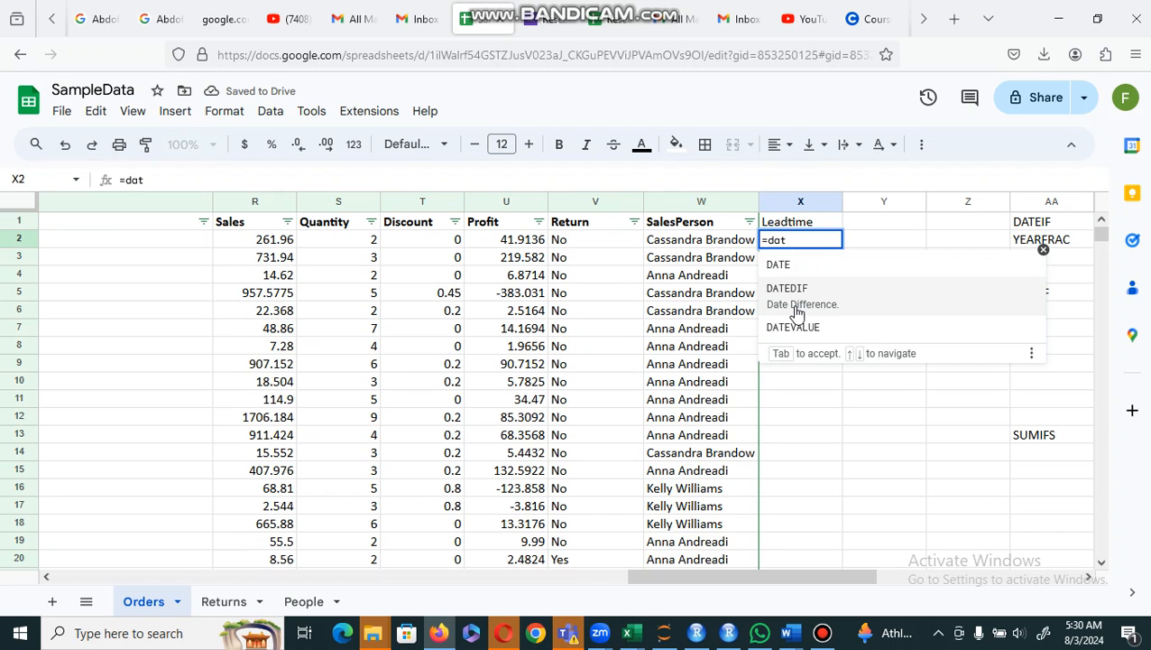
{"action": "left_click", "coordinate": [797, 313]}
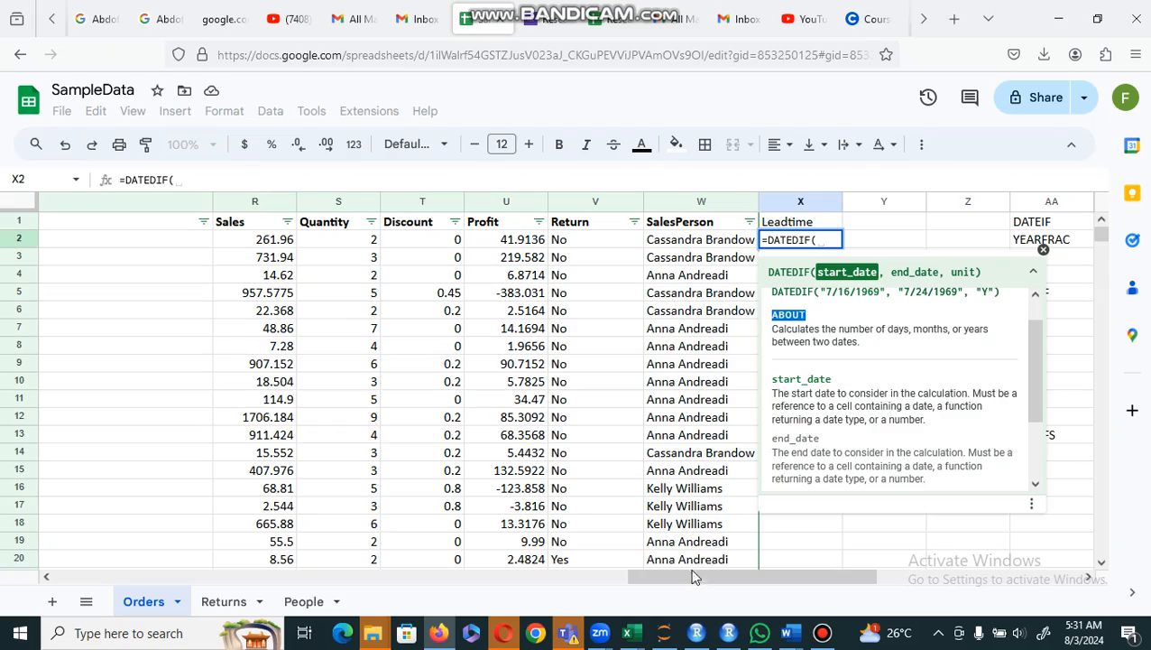
{"action": "left_click_drag", "start_coordinate": [671, 584], "coordinate": [137, 579]}
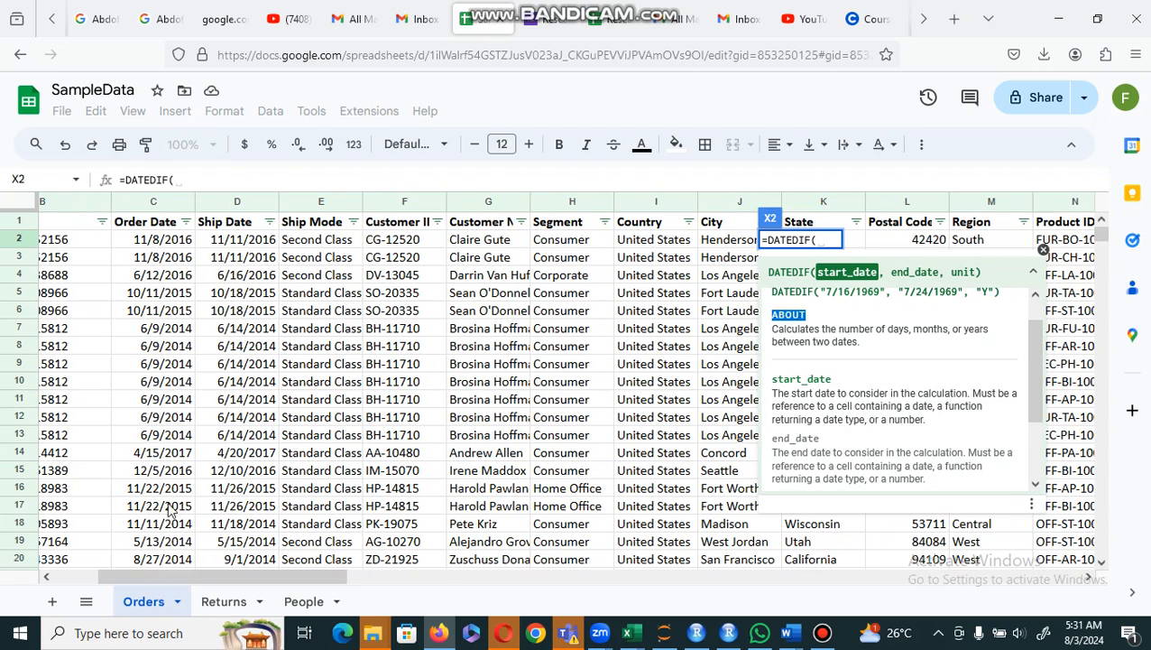
{"action": "left_click", "coordinate": [241, 243]}
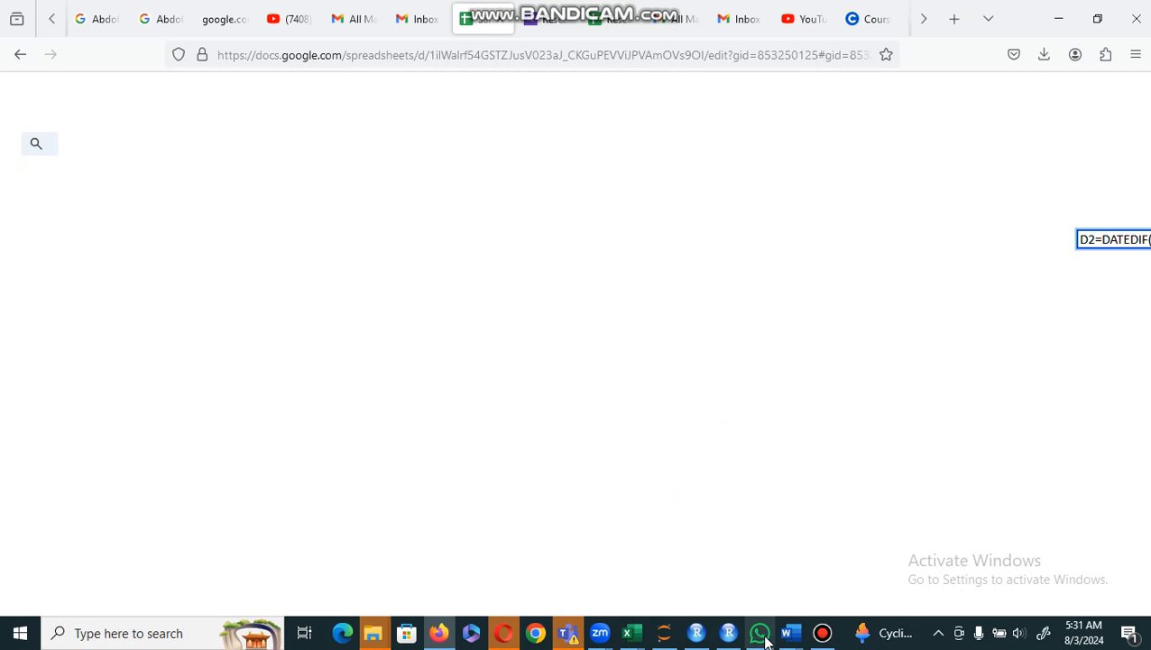
{"action": "mouse_move", "coordinate": [812, 638]}
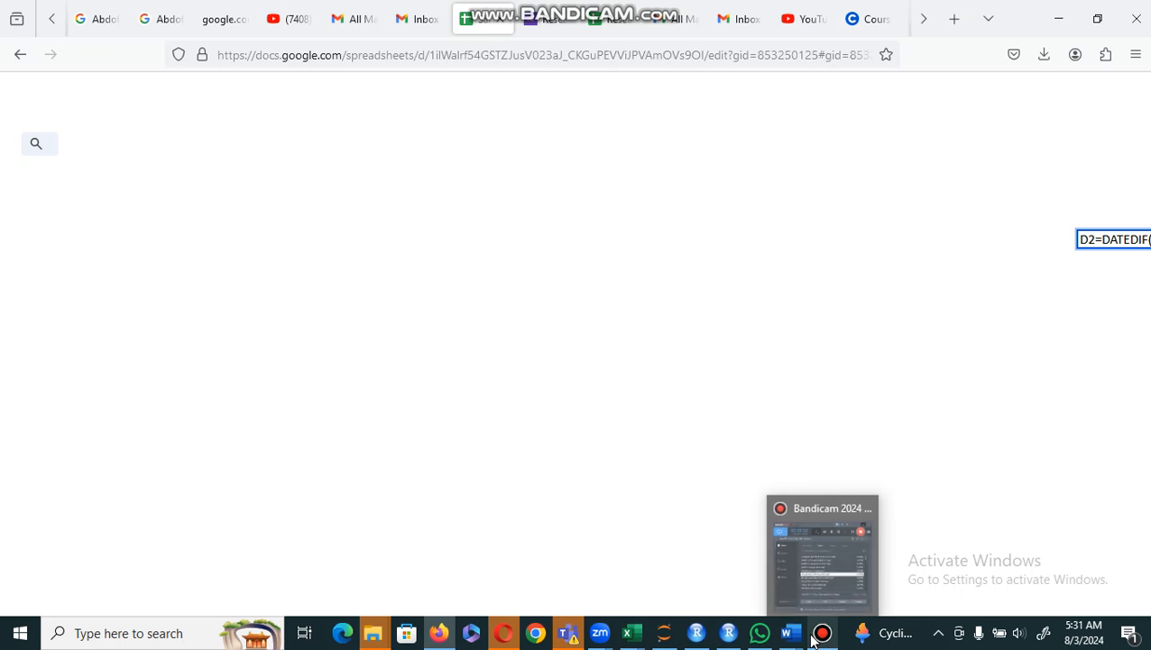
{"action": "left_click", "coordinate": [807, 569]}
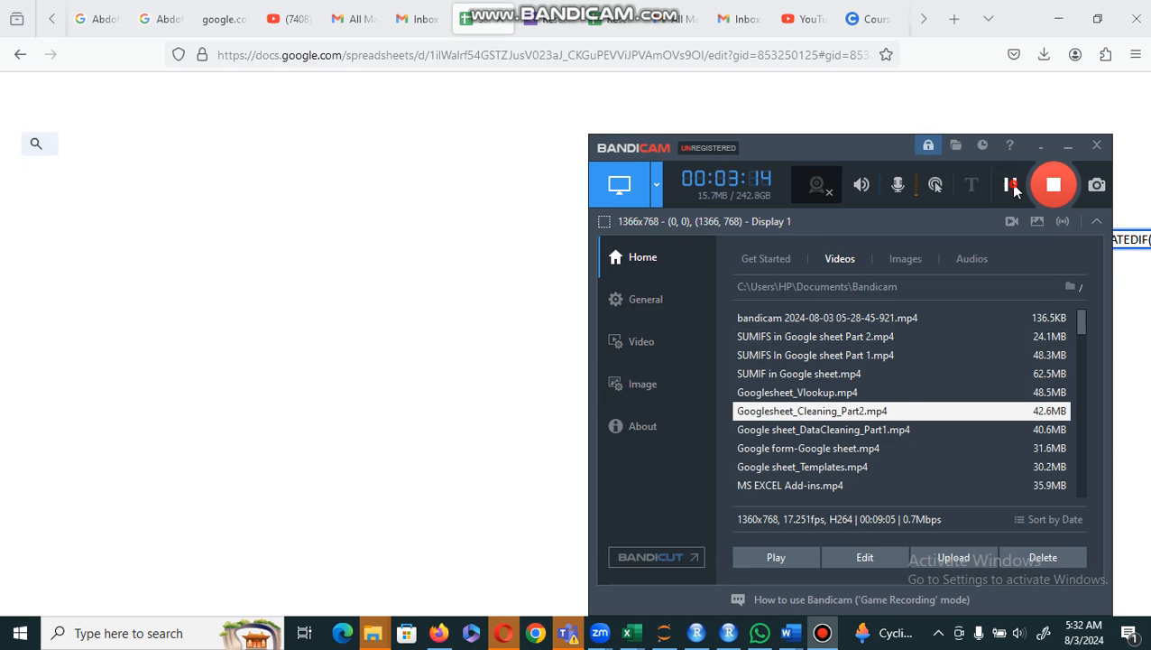
{"action": "left_click", "coordinate": [1010, 184]}
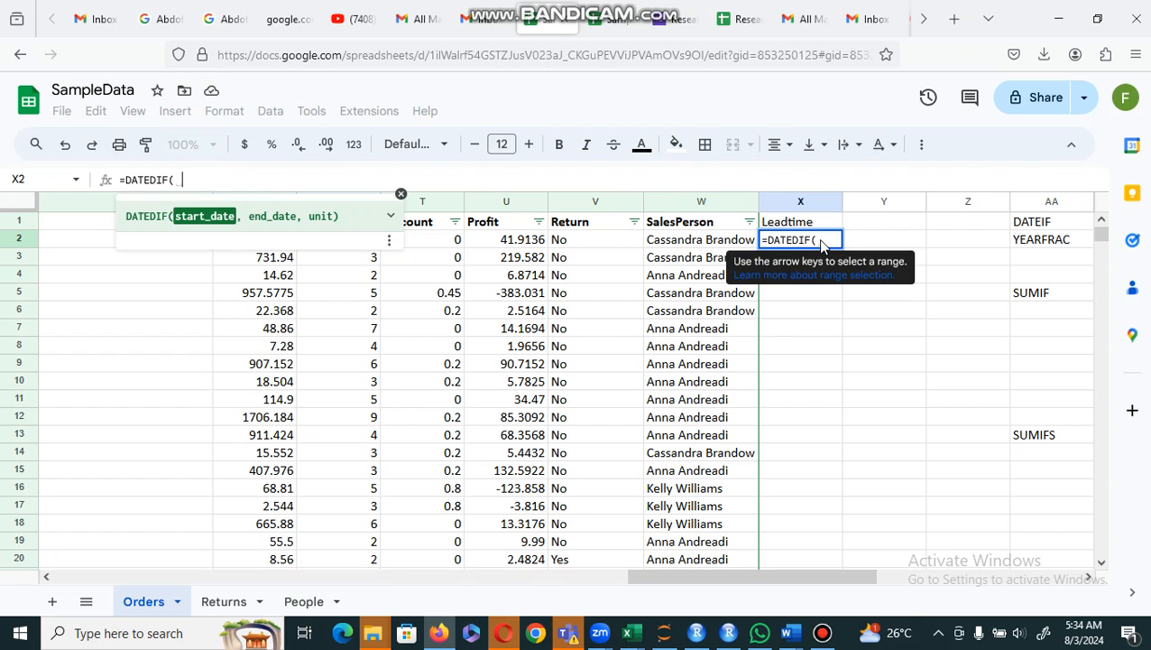
- In the X2 DATEDIF formula, use order date C2 as the start date and ship date D2 as the end date
{"action": "left_click", "coordinate": [821, 239]}
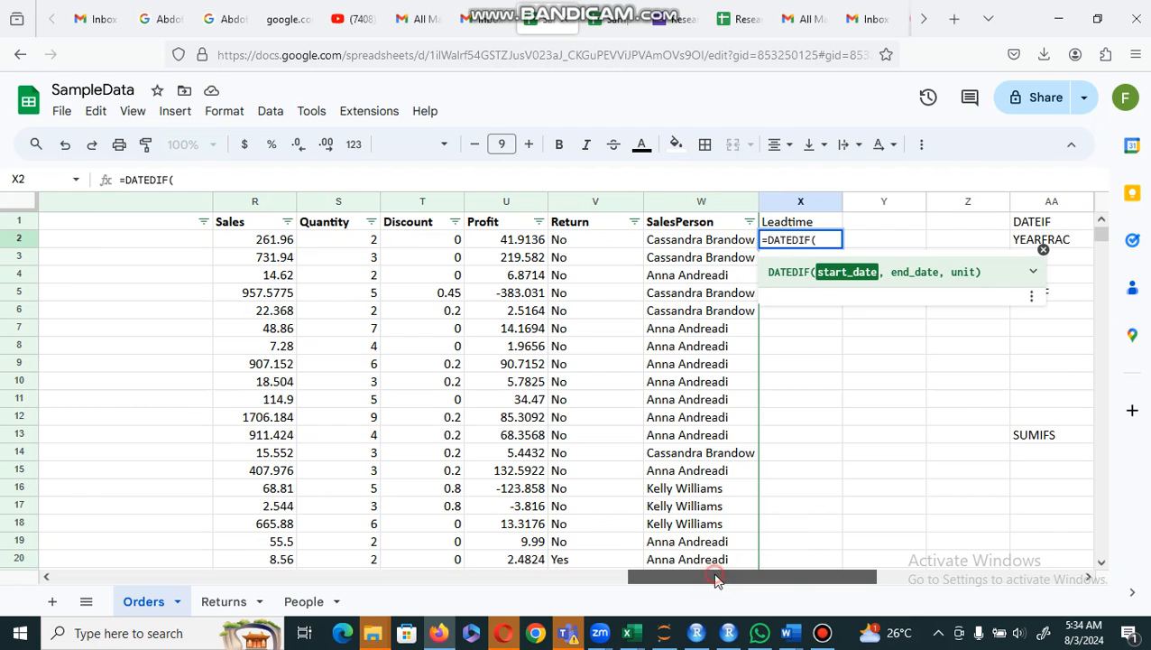
{"action": "left_click_drag", "start_coordinate": [713, 574], "coordinate": [167, 587]}
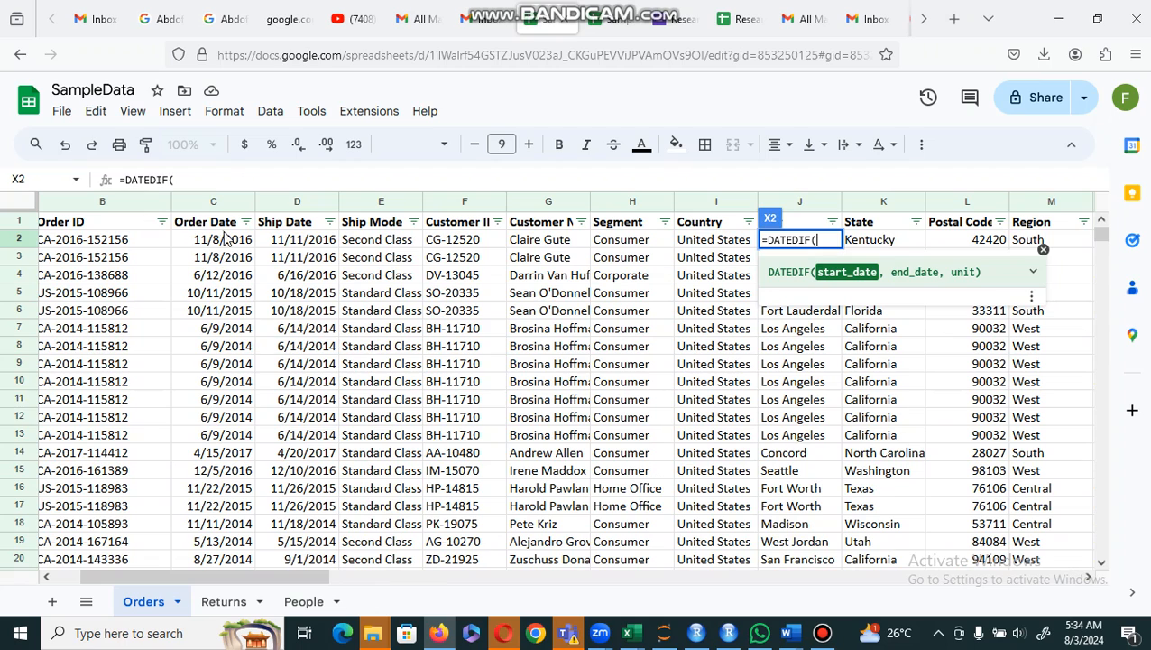
{"action": "left_click", "coordinate": [225, 243]}
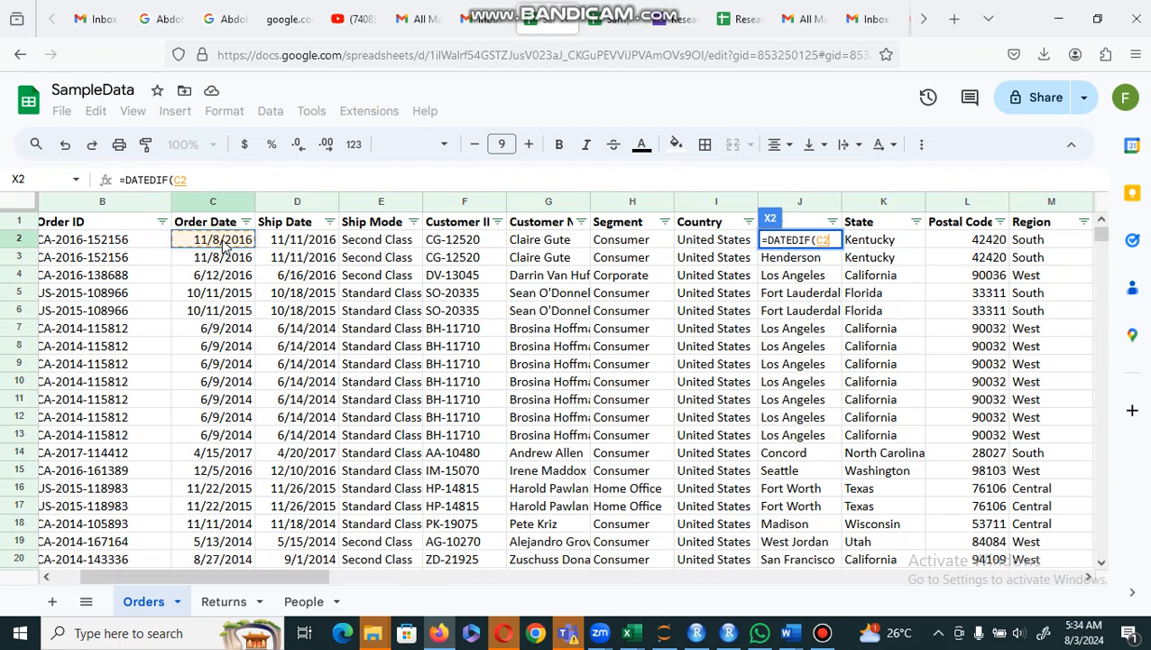
{"action": "type", "text": ","}
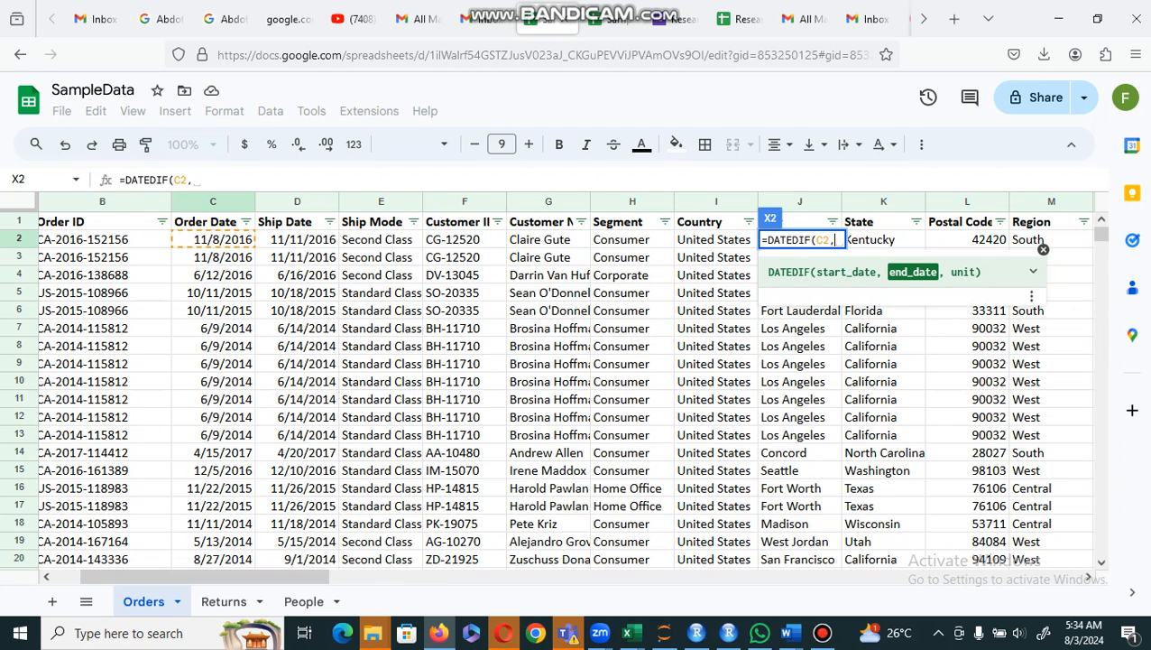
{"action": "left_click", "coordinate": [287, 242]}
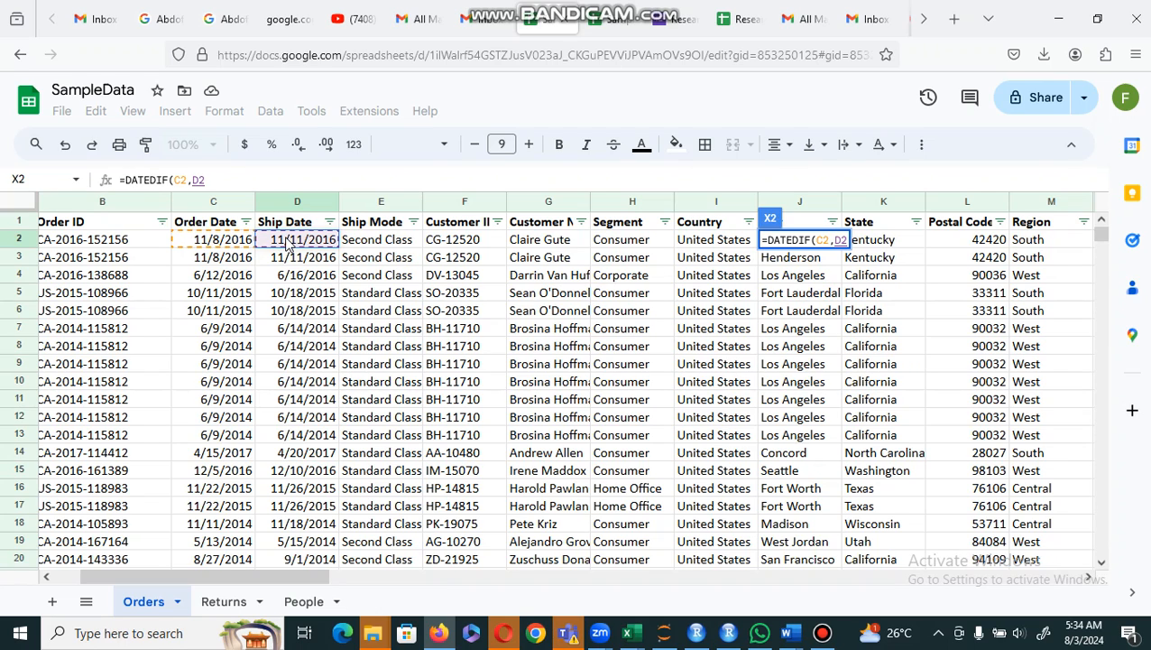
{"action": "type", "text": ","}
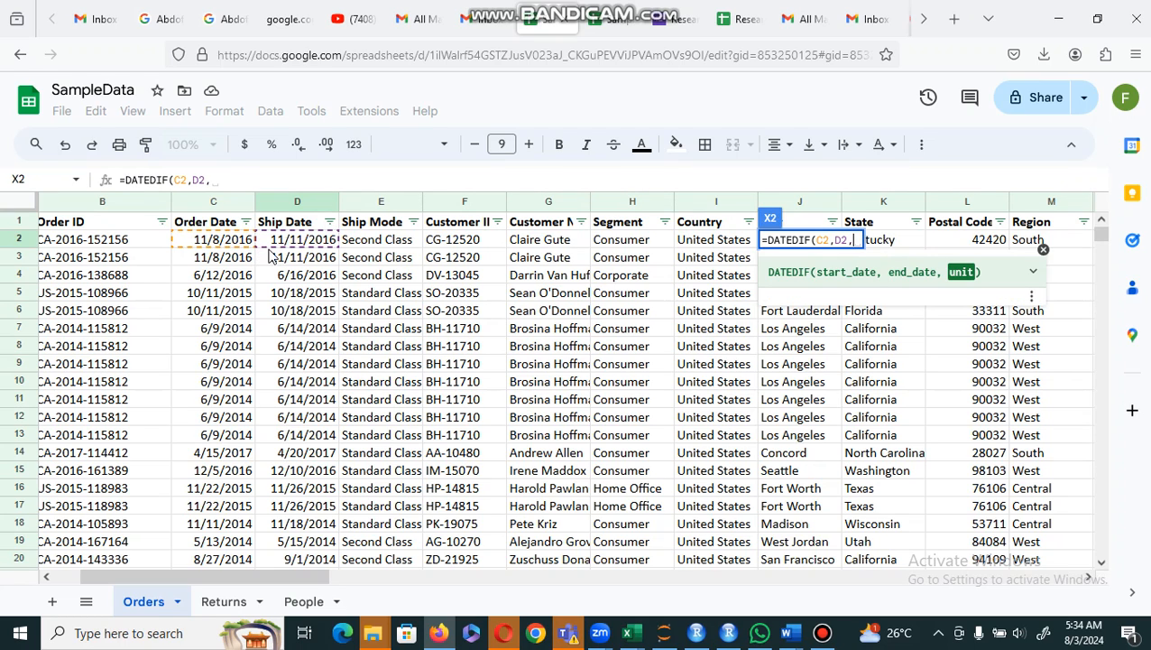
- Finish the X2 formula with the unit "D" and accept the suggested autofill for the rest of the Leadtime column
{"action": "left_click", "coordinate": [225, 178]}
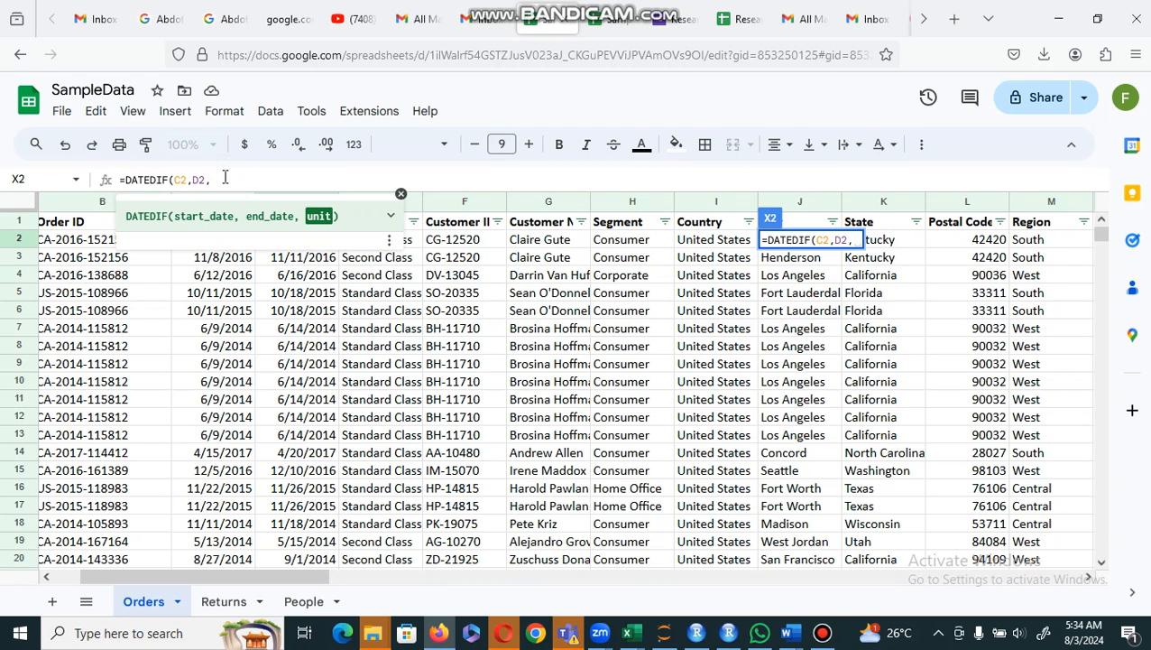
{"action": "type", "text": "\""}
{"action": "type", "text": "D\""}
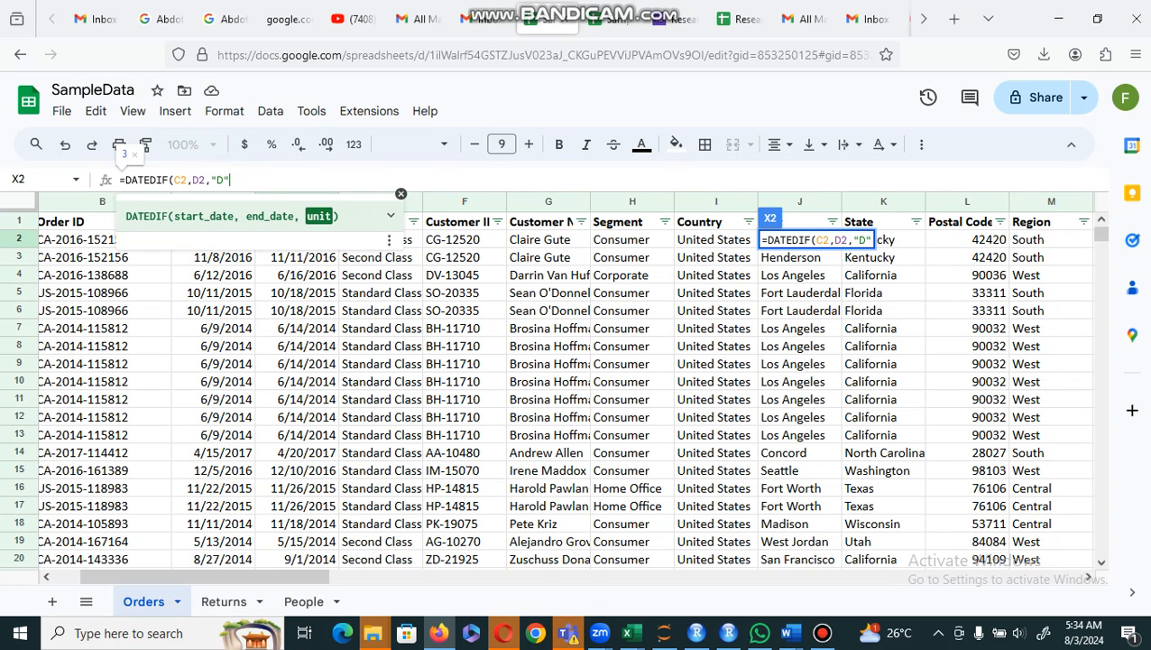
{"action": "type", "text": ")"}
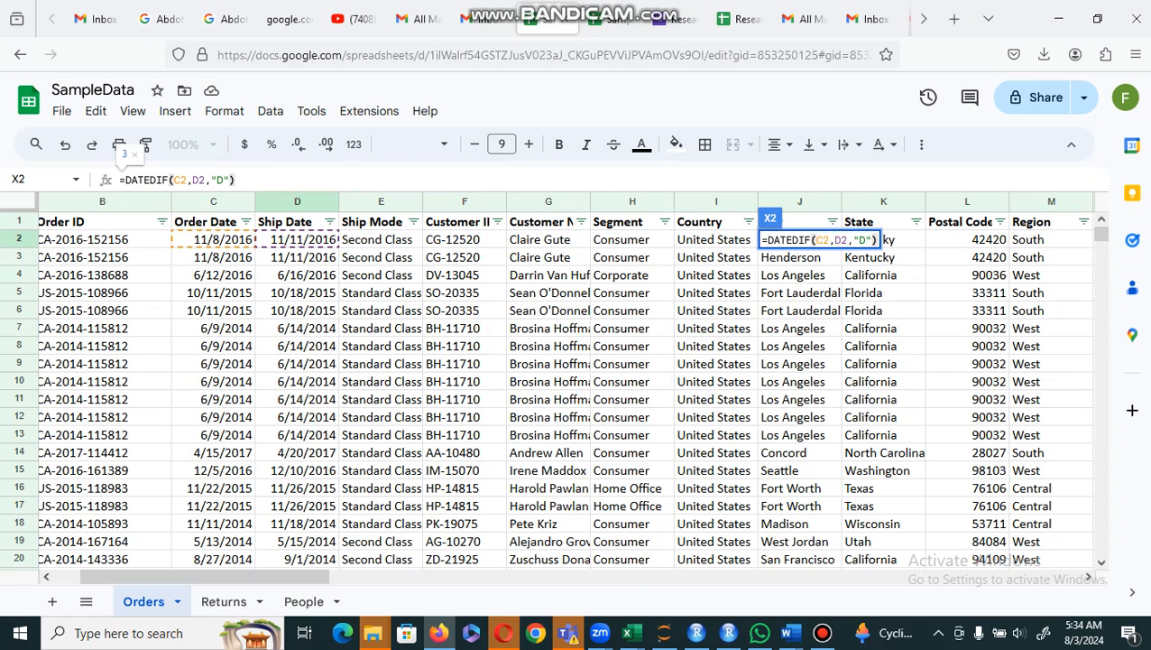
{"action": "key", "text": "Return"}
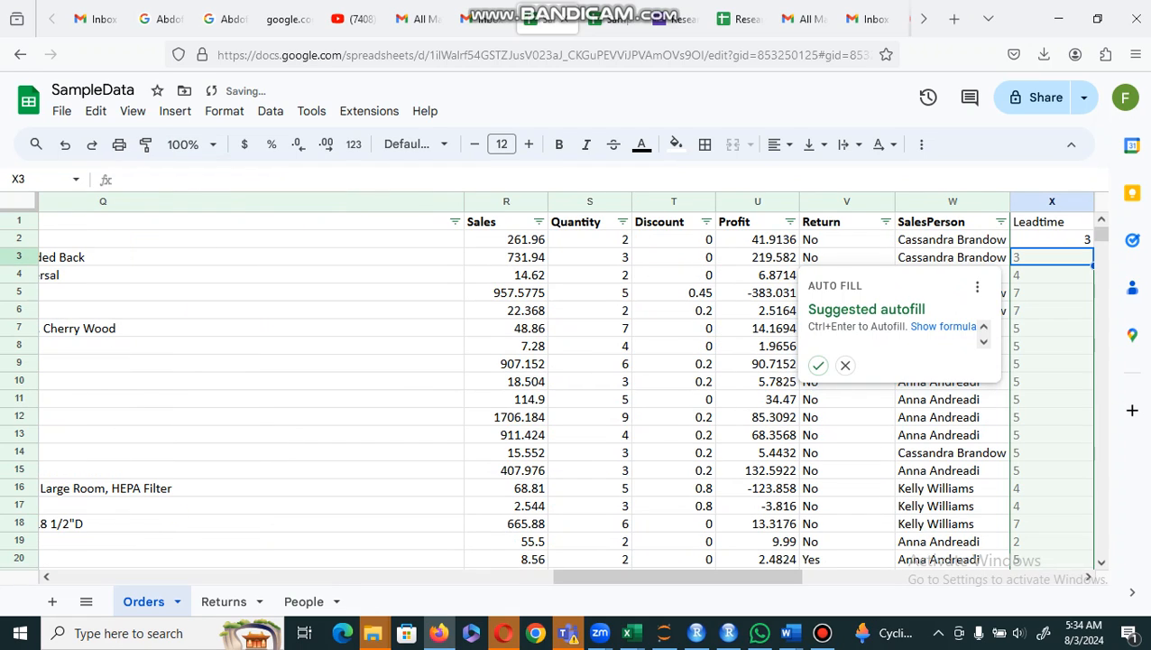
{"action": "left_click", "coordinate": [1088, 578]}
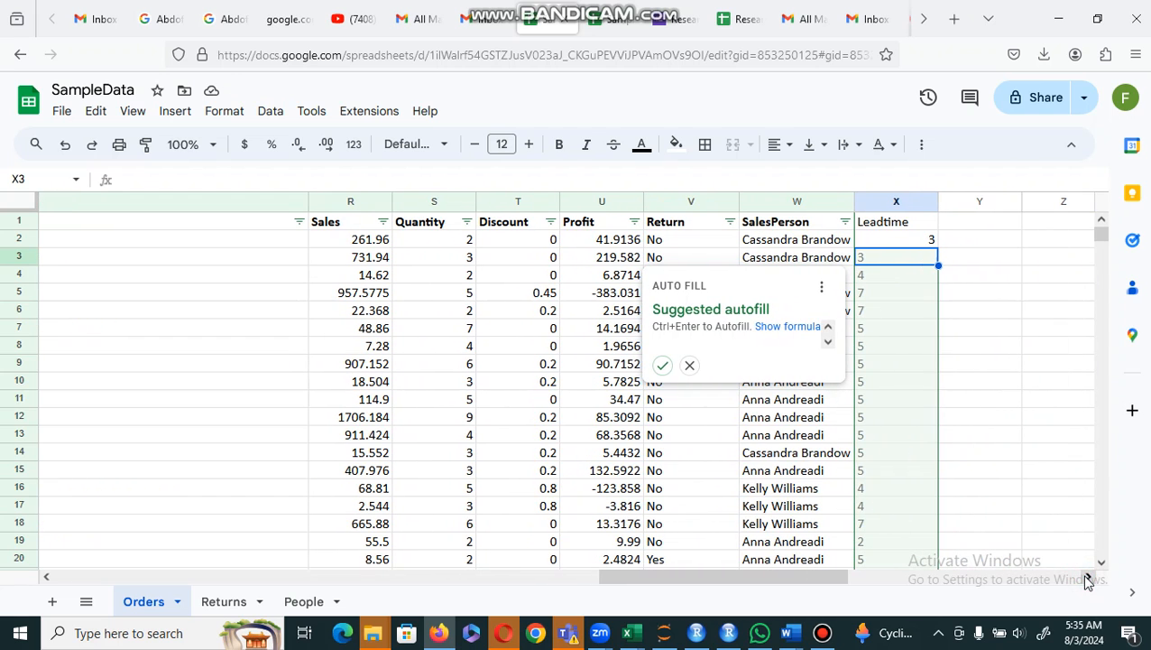
{"action": "left_click", "coordinate": [663, 365]}
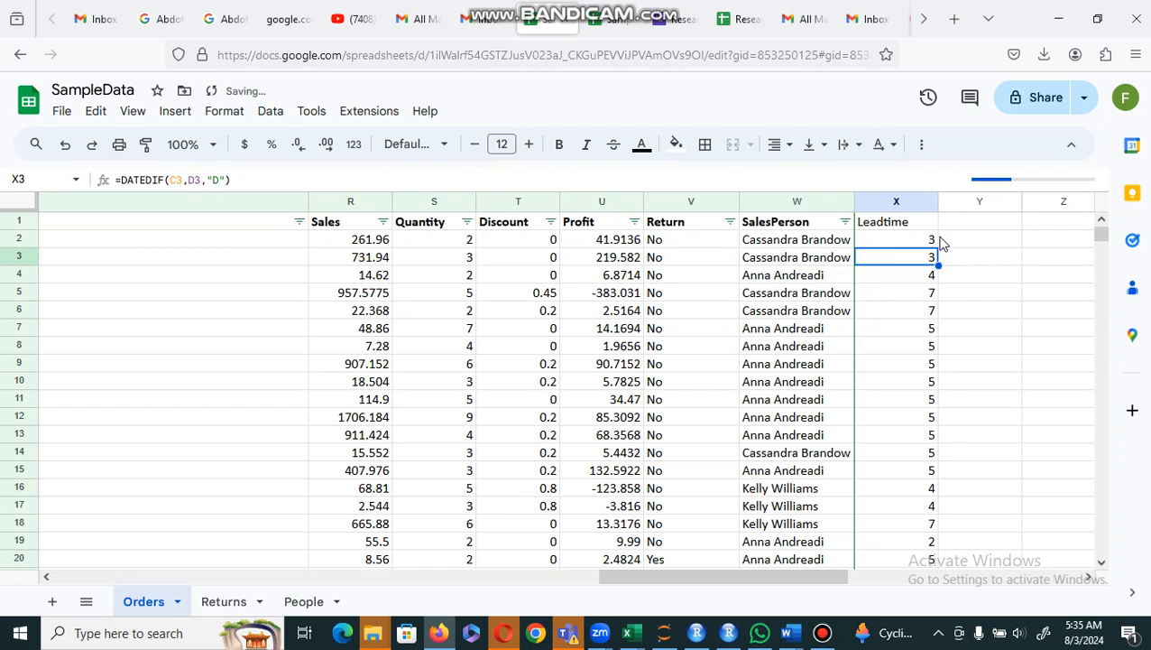
- Remove the existing filter from the Orders sheet and create a new one that includes the Leadtime column
{"action": "left_click", "coordinate": [894, 224]}
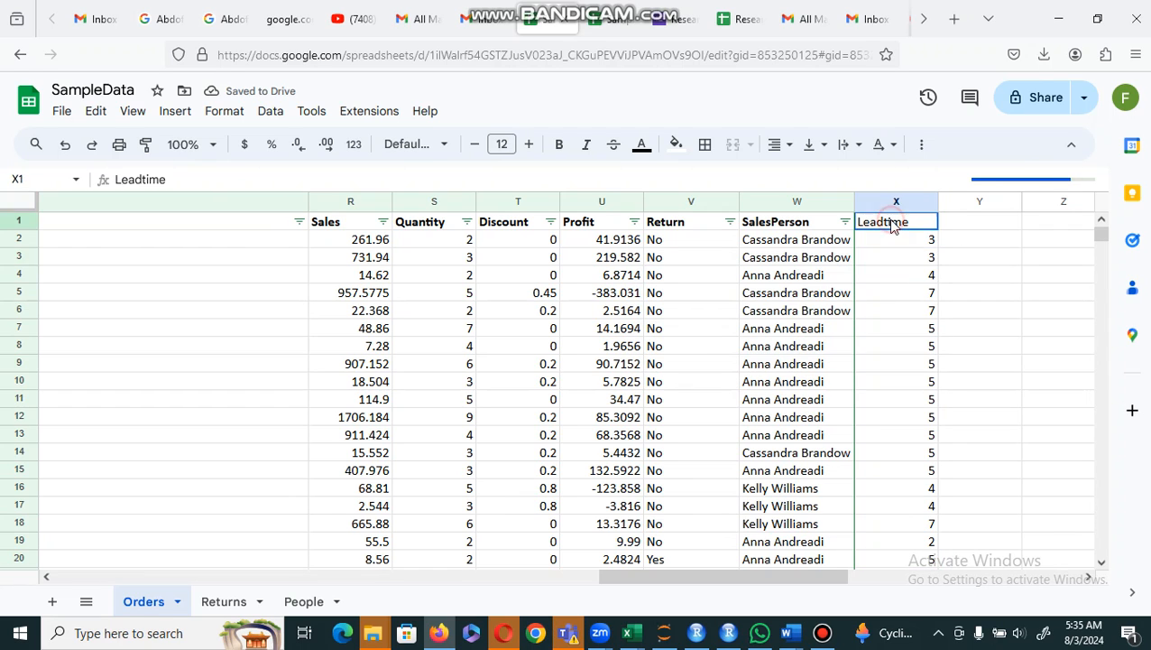
{"action": "left_click", "coordinate": [270, 112]}
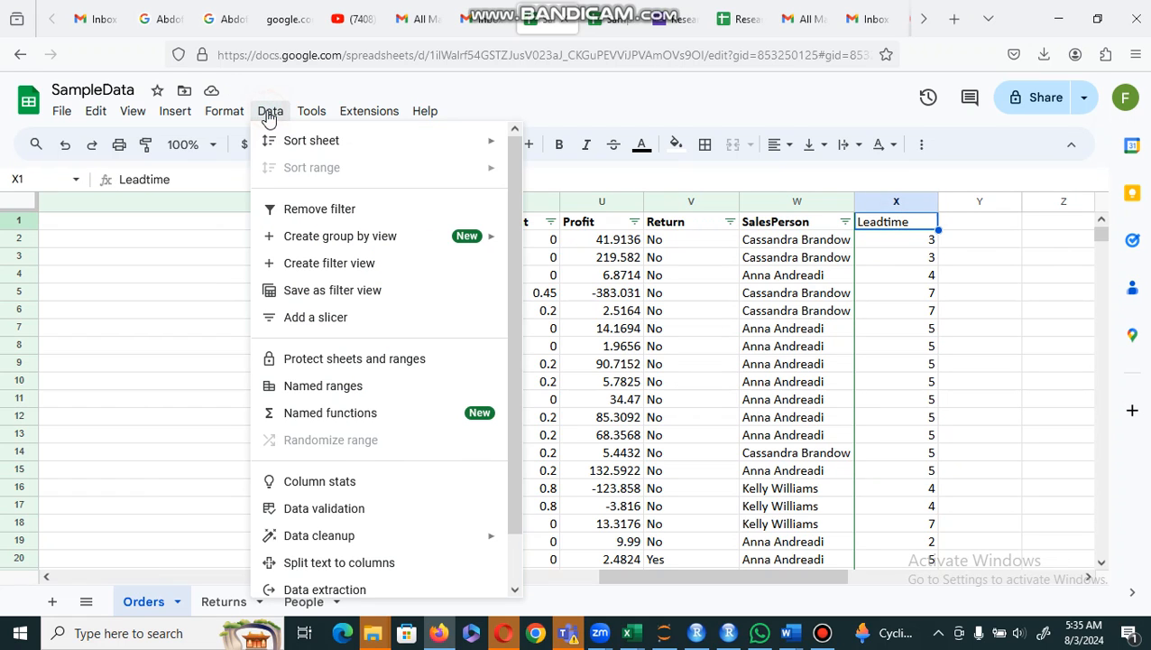
{"action": "left_click", "coordinate": [323, 219]}
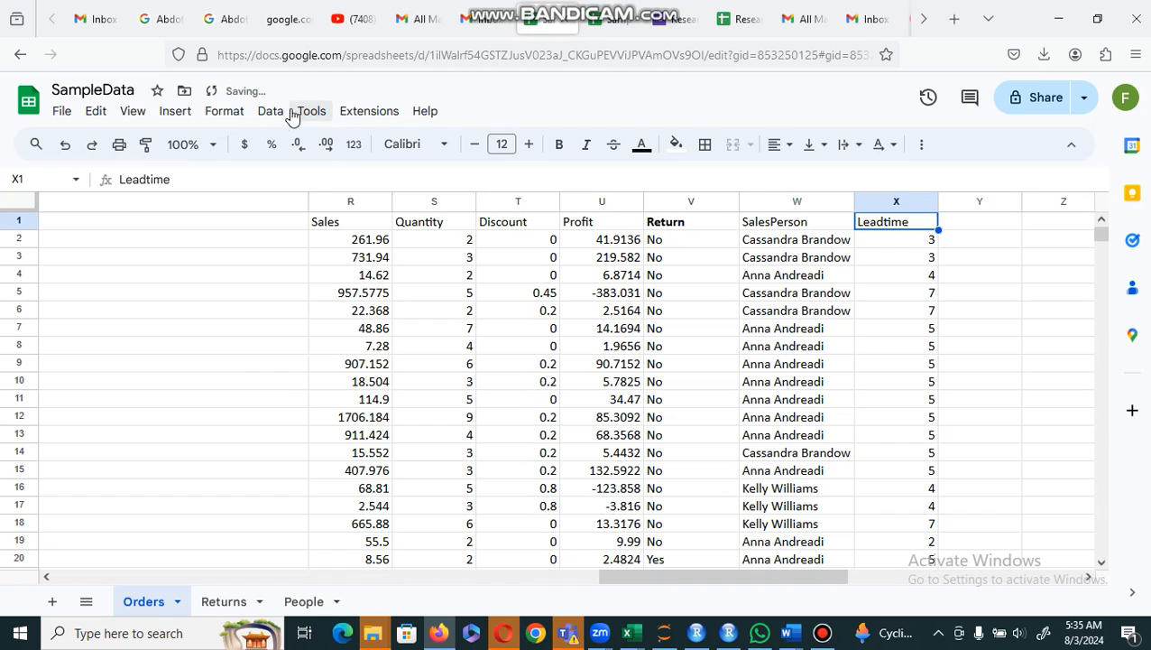
{"action": "left_click", "coordinate": [274, 115]}
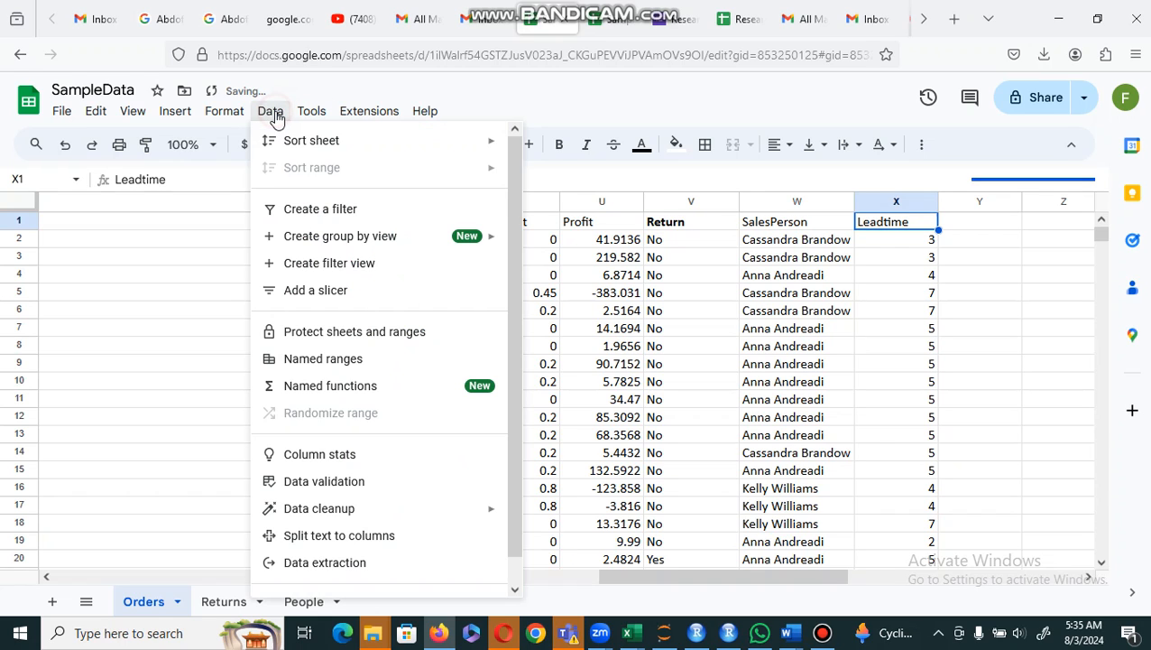
{"action": "left_click", "coordinate": [340, 213]}
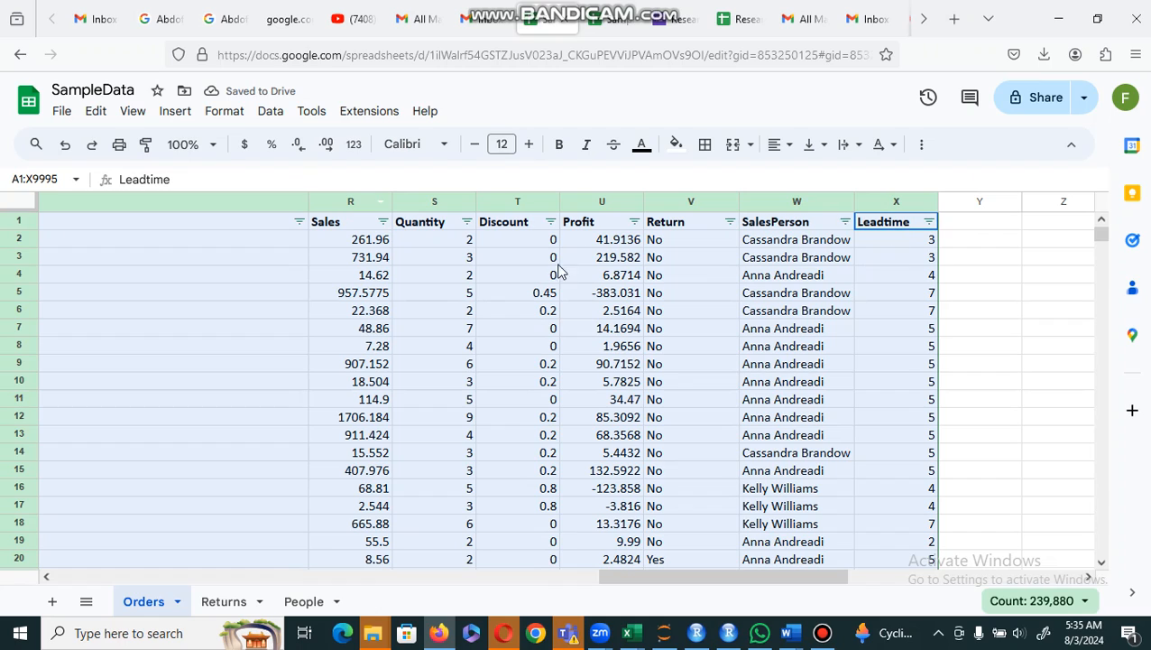
- Rename the Leadtime header in X1 to Leadtime(Days) and widen column X to fit it
{"action": "left_click", "coordinate": [286, 179]}
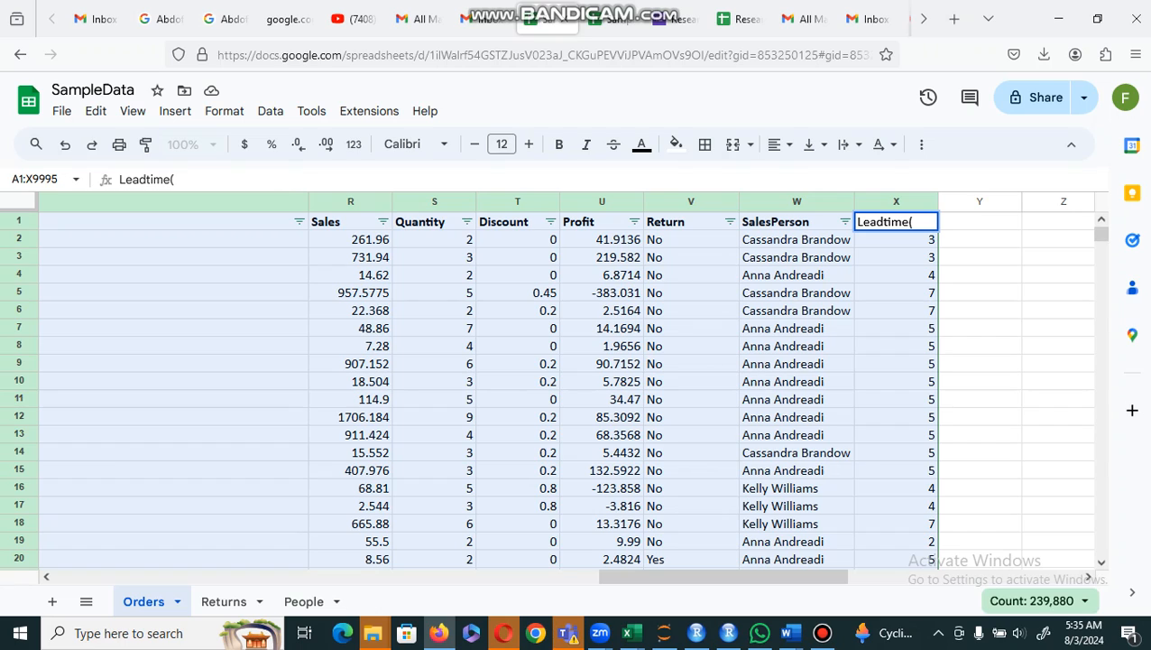
{"action": "type", "text": "(Days)"}
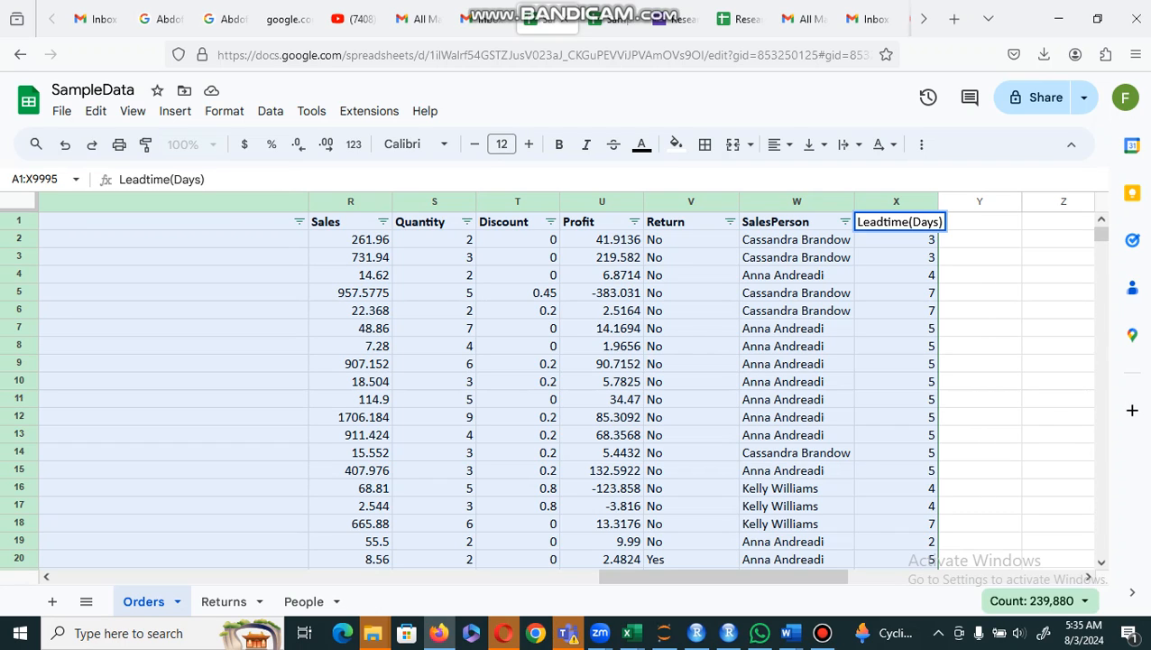
{"action": "double_click", "coordinate": [914, 328]}
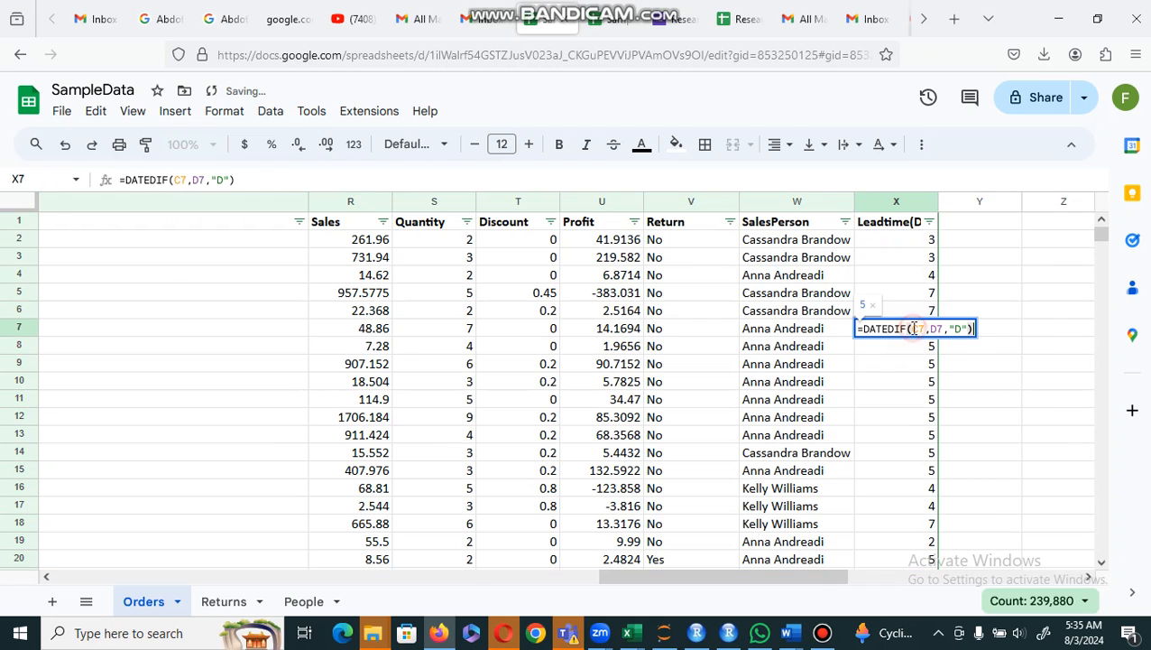
{"action": "double_click", "coordinate": [939, 201]}
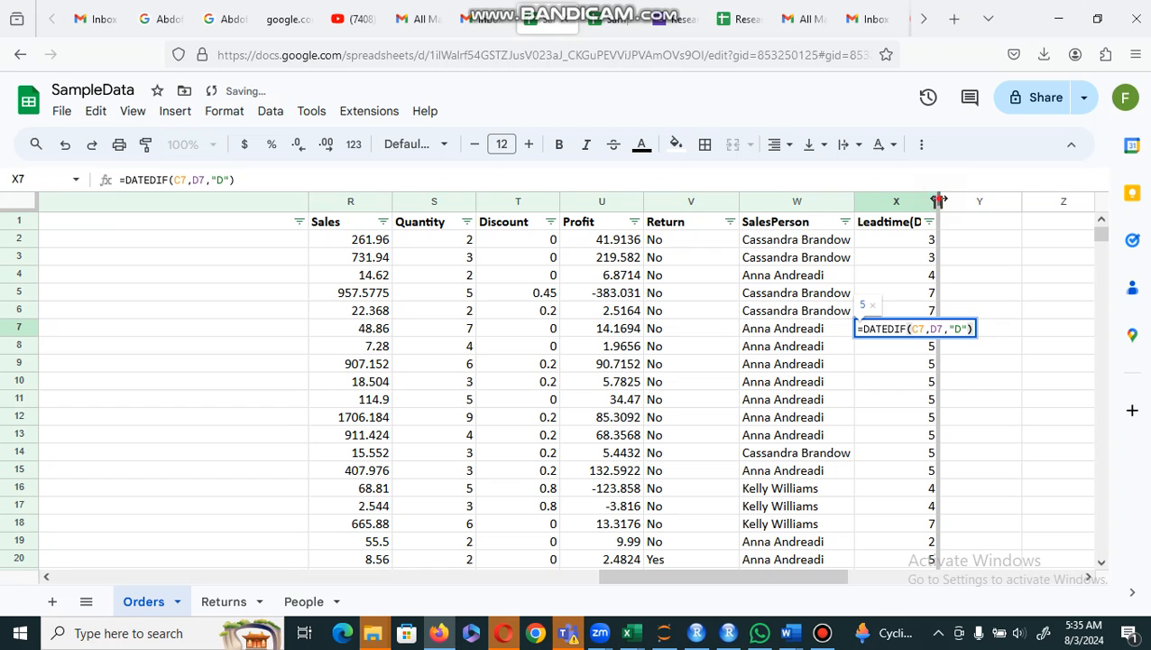
{"action": "left_click_drag", "start_coordinate": [939, 200], "coordinate": [966, 199]}
{"action": "left_click", "coordinate": [1001, 229]}
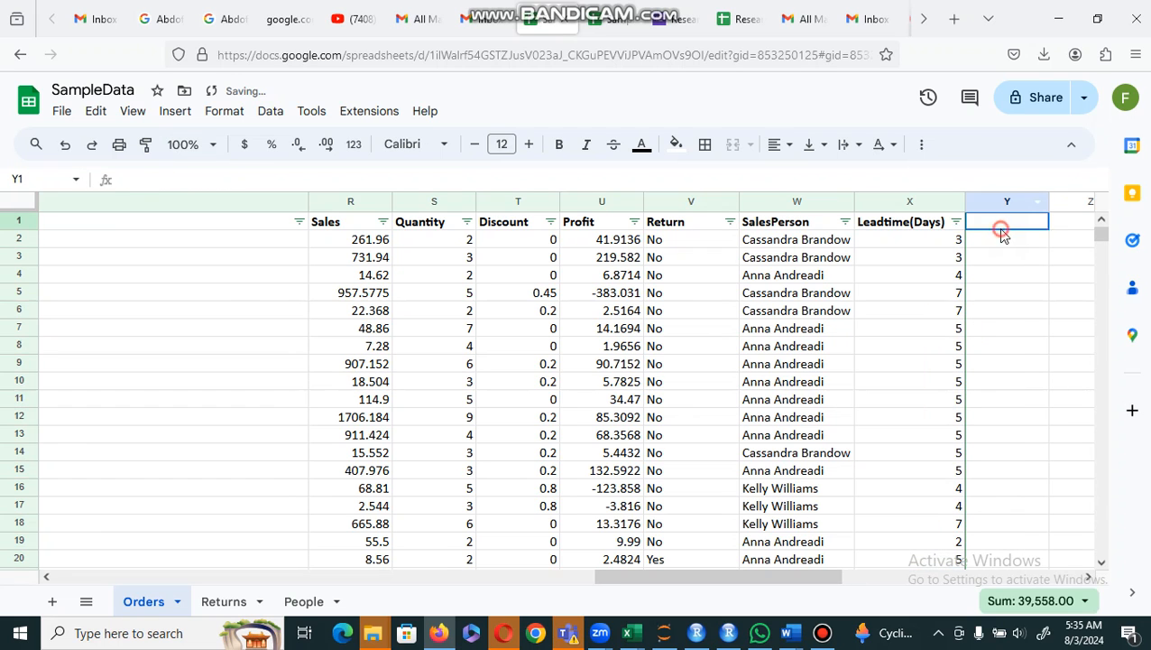
- Insert one empty column to the left of column Z, between the Leadtime(Days) data and the function list
{"action": "key", "text": "Right"}
{"action": "key", "text": "Right"}
{"action": "key", "text": "Right"}
{"action": "key", "text": "Right"}
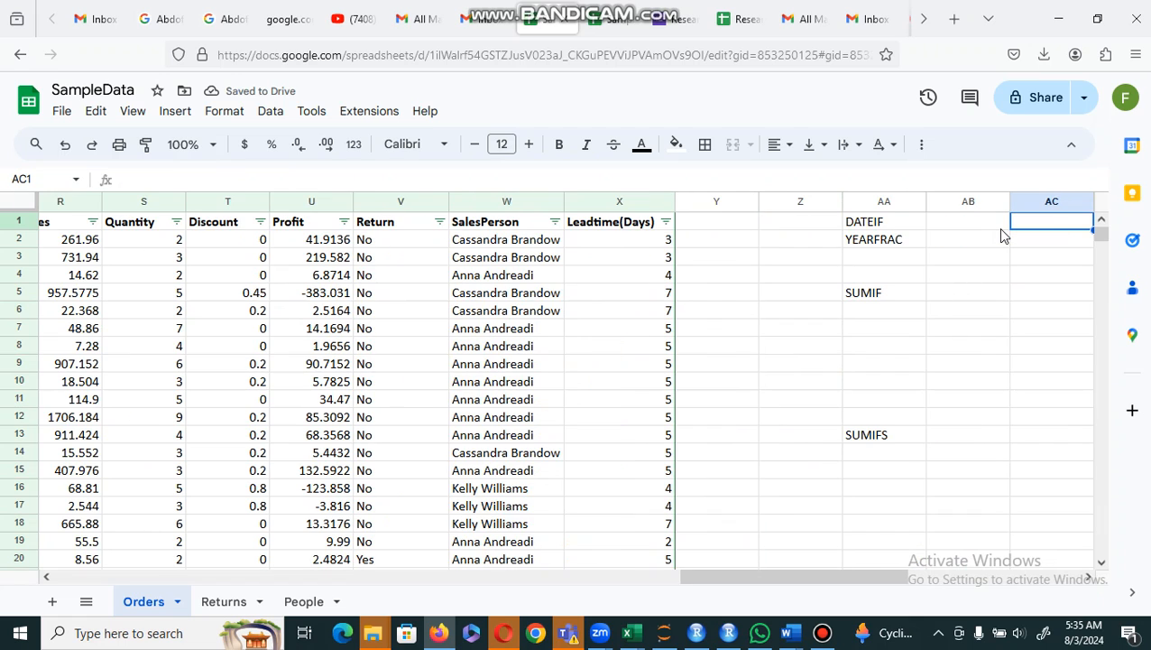
{"action": "left_click", "coordinate": [799, 200]}
{"action": "right_click", "coordinate": [800, 197]}
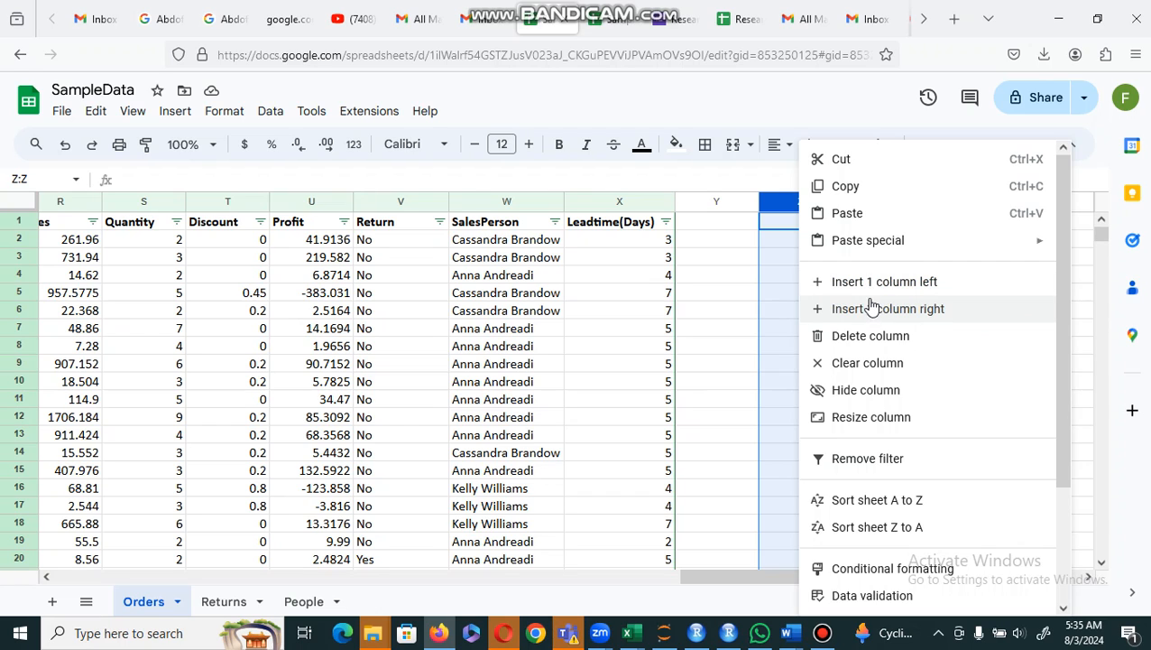
{"action": "left_click", "coordinate": [862, 287]}
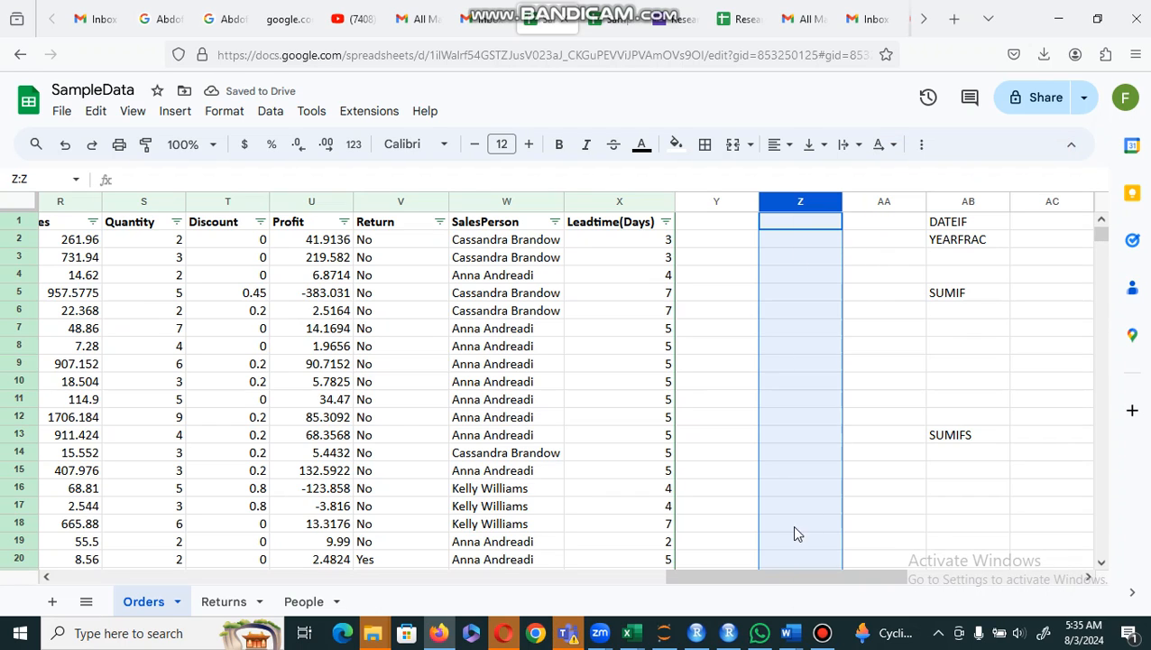
- Copy the whole Order Date column and paste it into column Z starting at Z1
{"action": "left_click_drag", "start_coordinate": [731, 576], "coordinate": [136, 603]}
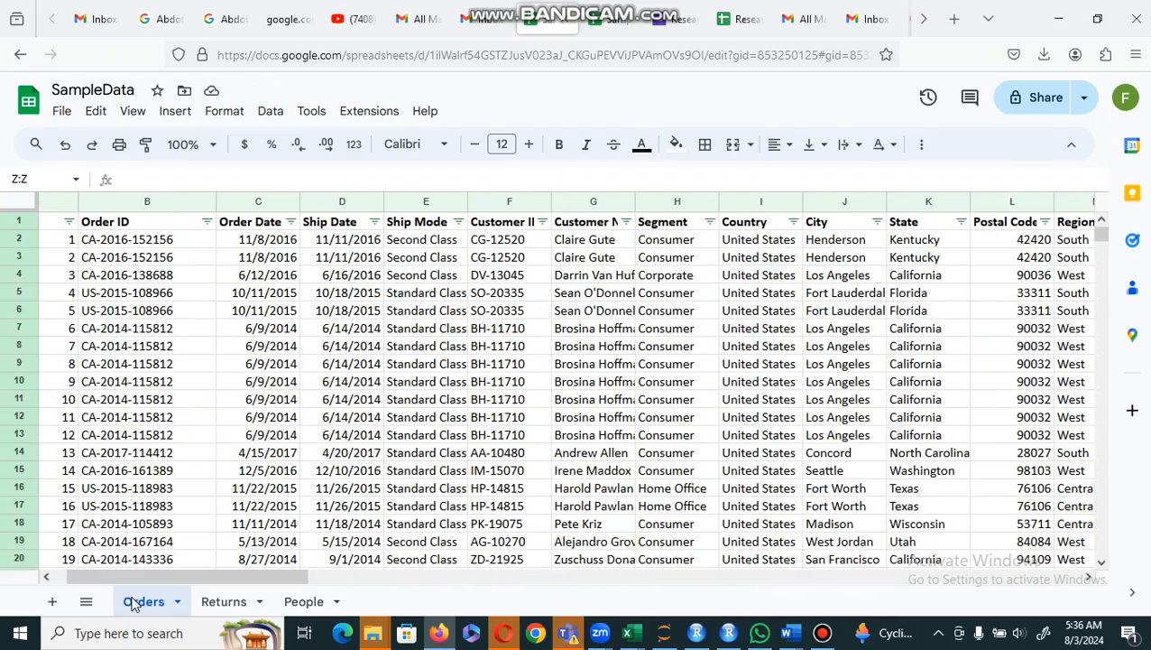
{"action": "left_click", "coordinate": [250, 202]}
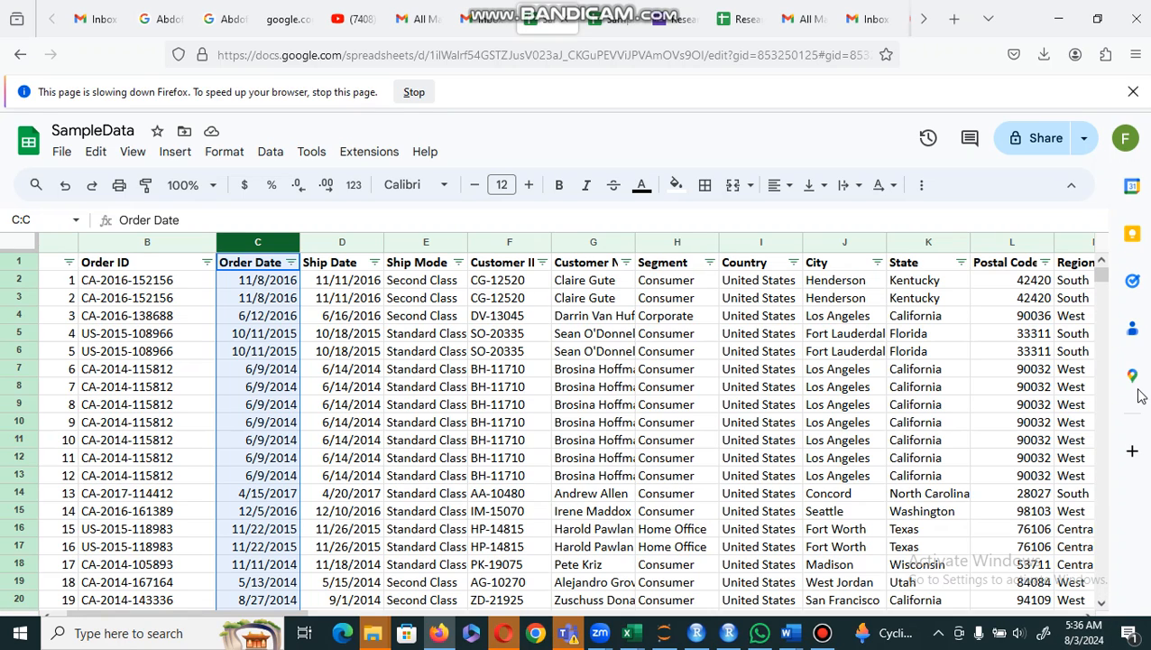
{"action": "left_click", "coordinate": [1133, 91]}
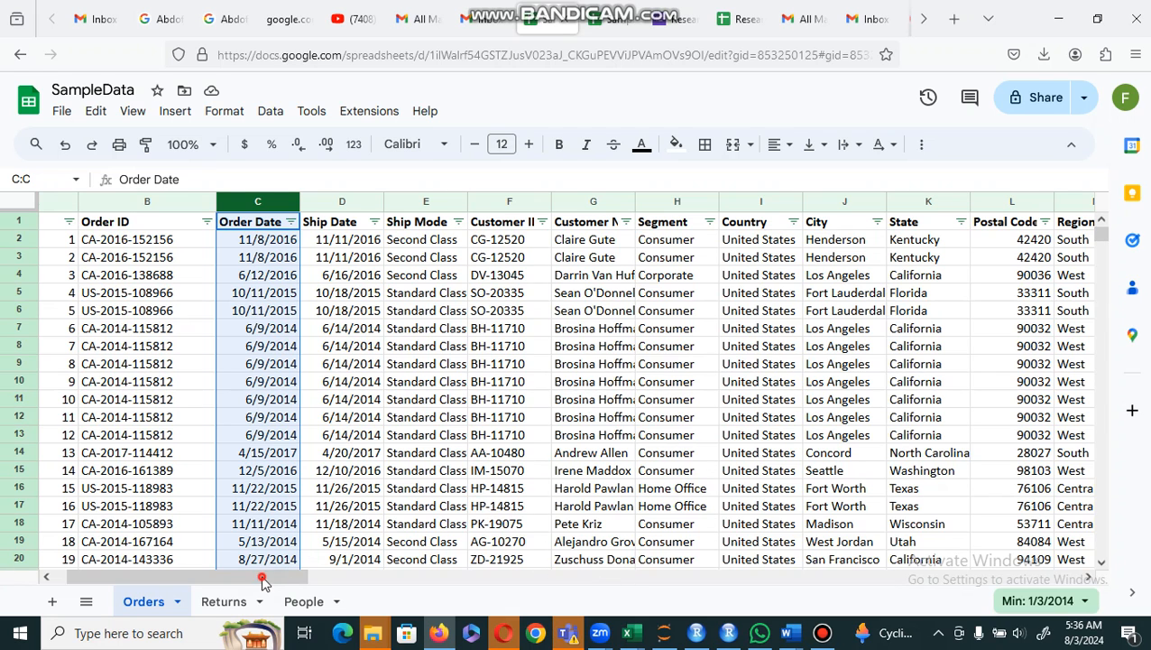
{"action": "left_click_drag", "start_coordinate": [262, 578], "coordinate": [346, 576]}
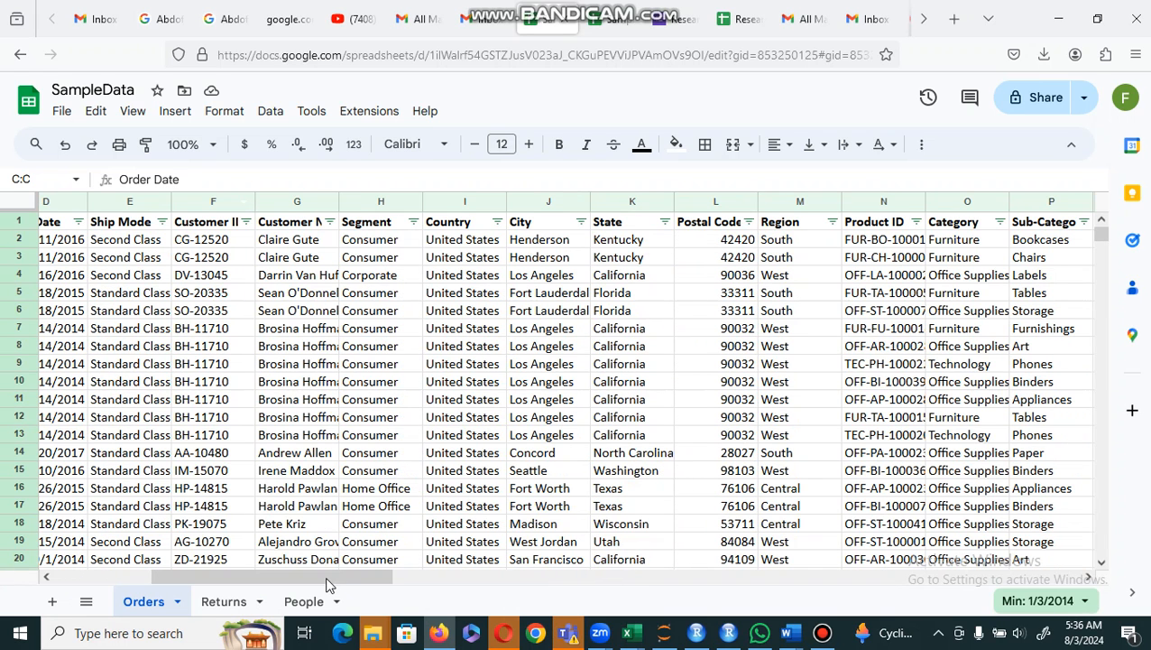
{"action": "left_click_drag", "start_coordinate": [327, 586], "coordinate": [920, 539]}
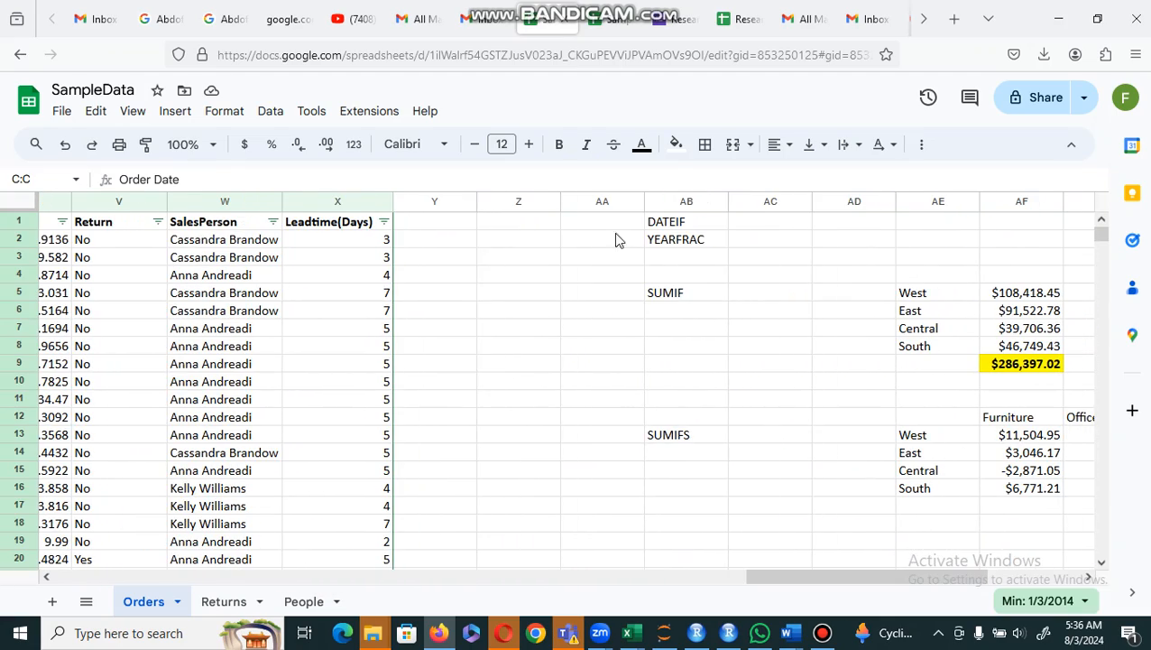
{"action": "left_click", "coordinate": [525, 224]}
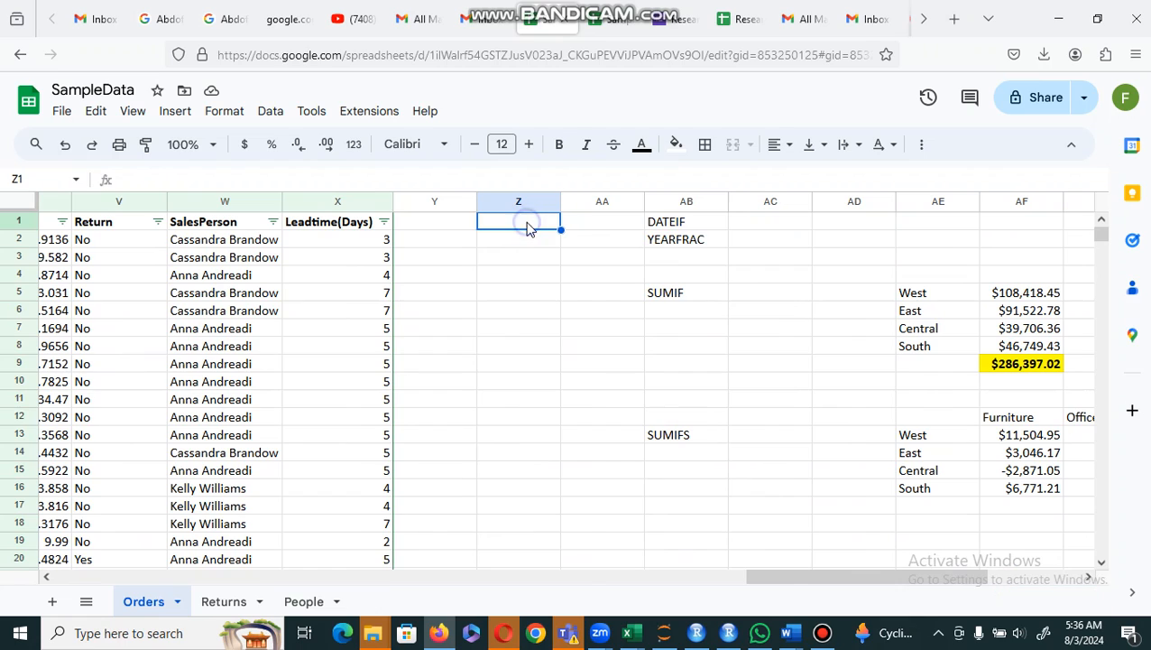
{"action": "right_click", "coordinate": [529, 228]}
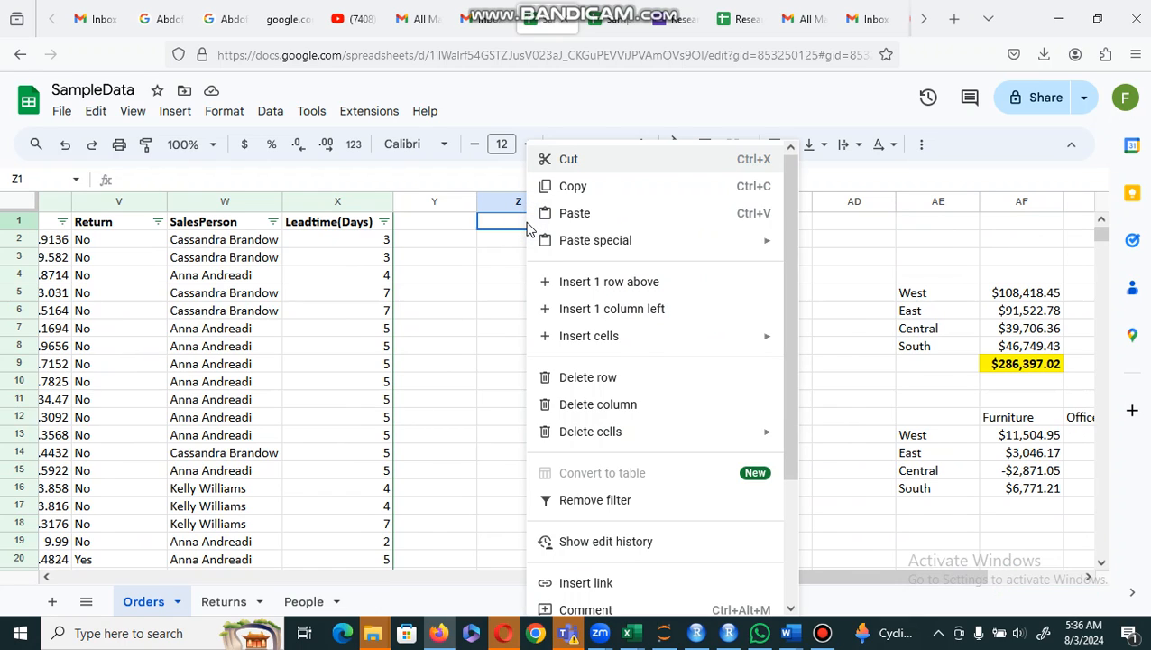
{"action": "left_click", "coordinate": [603, 214]}
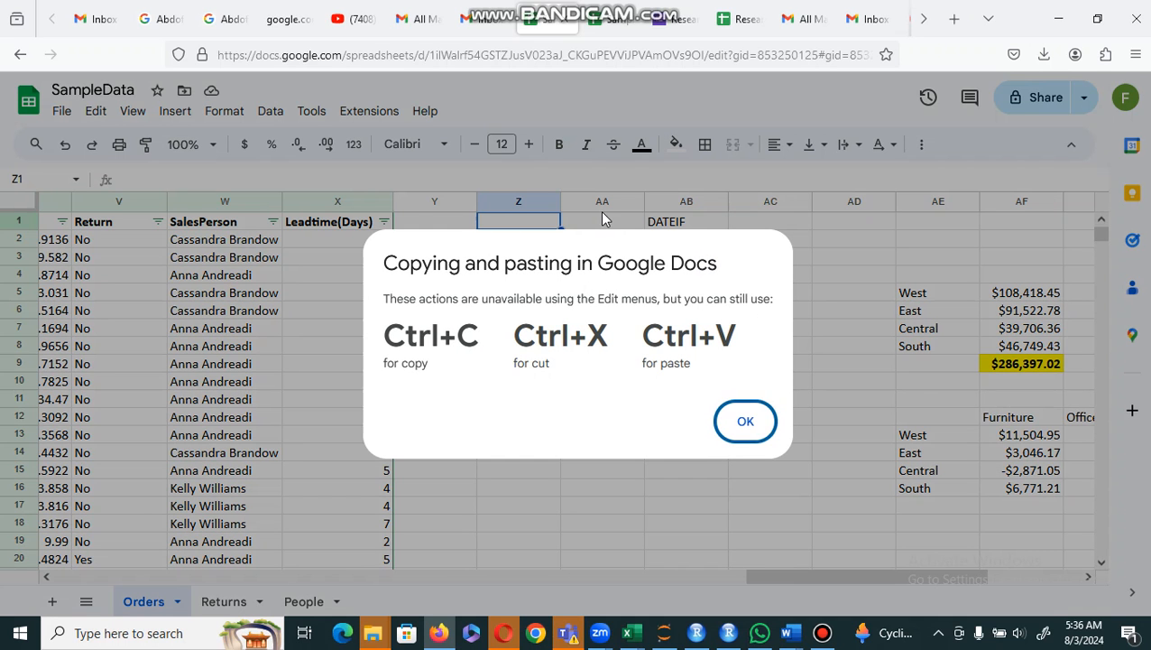
{"action": "left_click", "coordinate": [745, 422]}
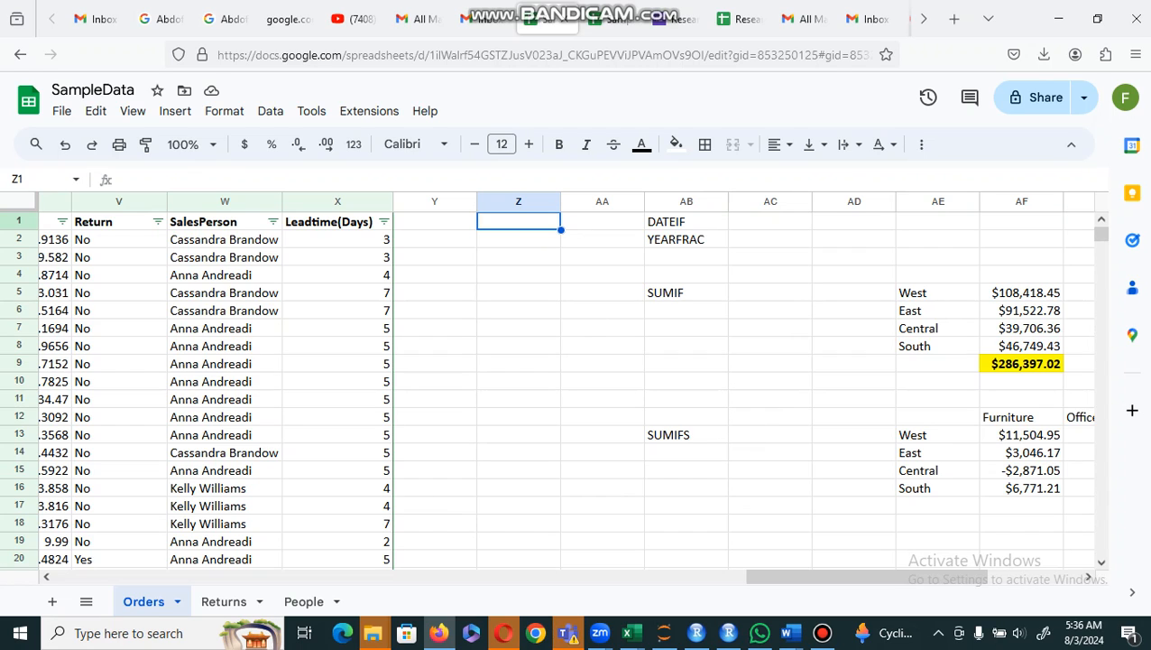
{"action": "key", "text": "ctrl+v"}
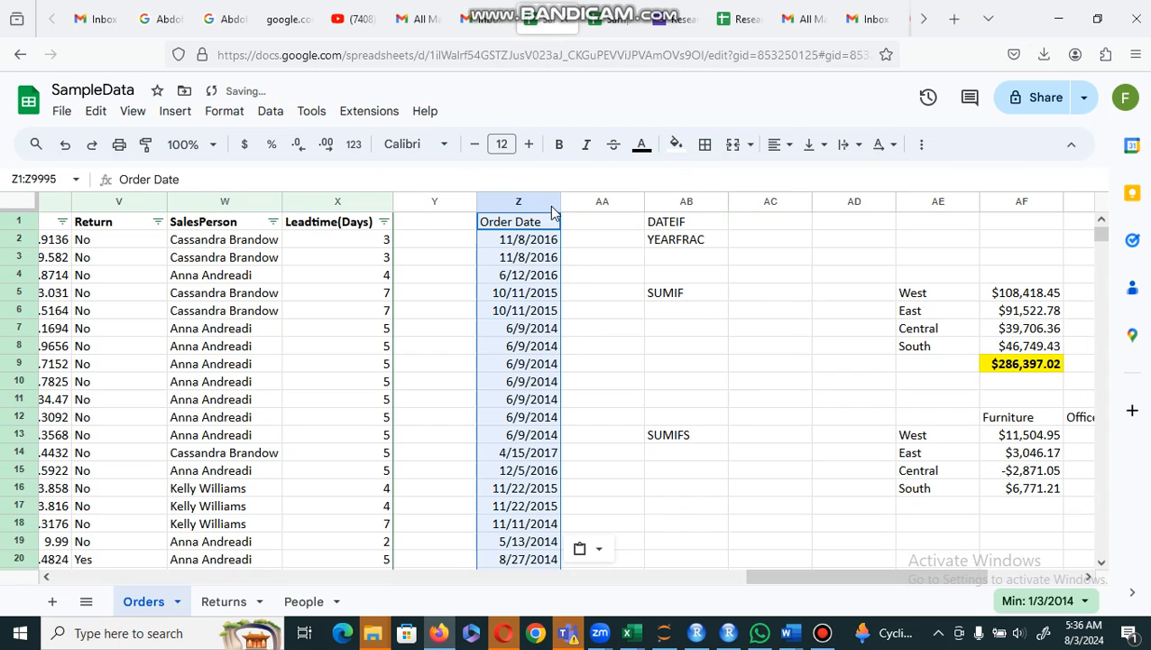
- Replace the copied Order Date header in Z1 with DOB
{"action": "left_click", "coordinate": [522, 226]}
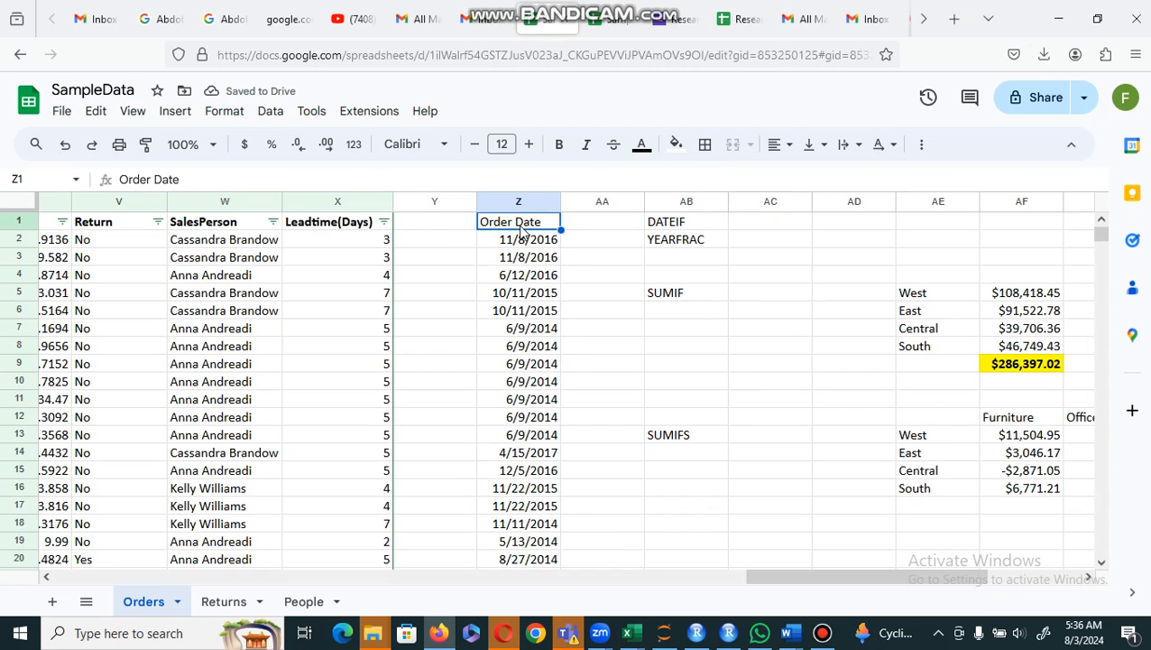
{"action": "type", "text": "DOB"}
{"action": "key", "text": "Return"}
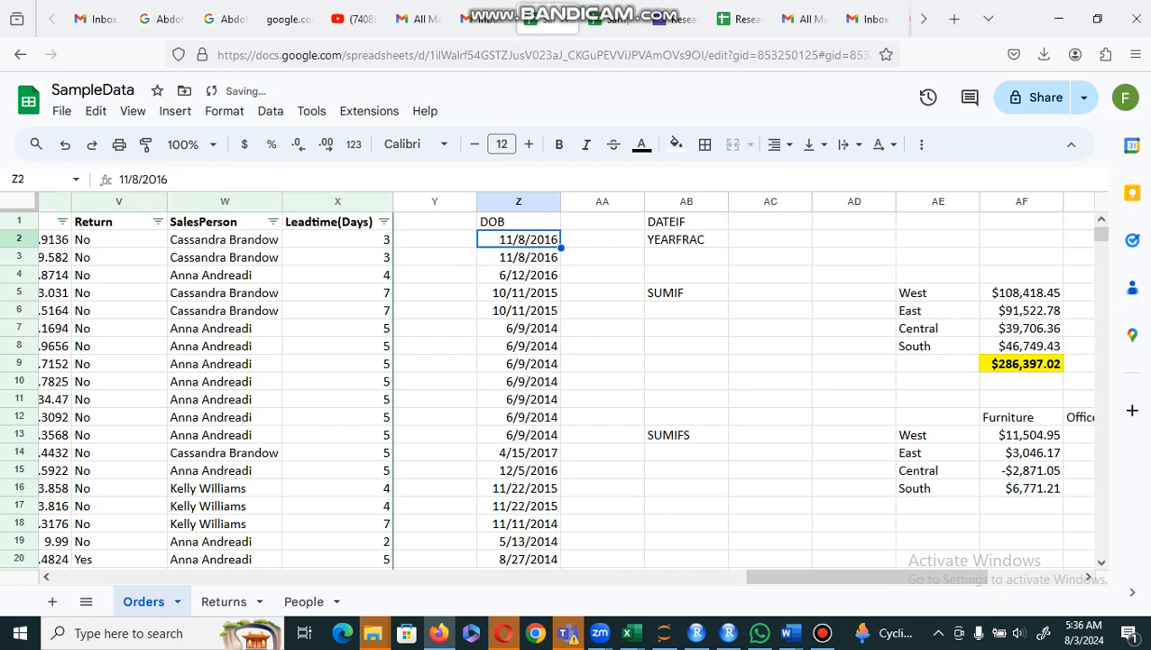
- Insert one column to the left of the function list in column AB, and enter the header today in AA1
{"action": "left_click", "coordinate": [658, 202]}
{"action": "right_click", "coordinate": [659, 202]}
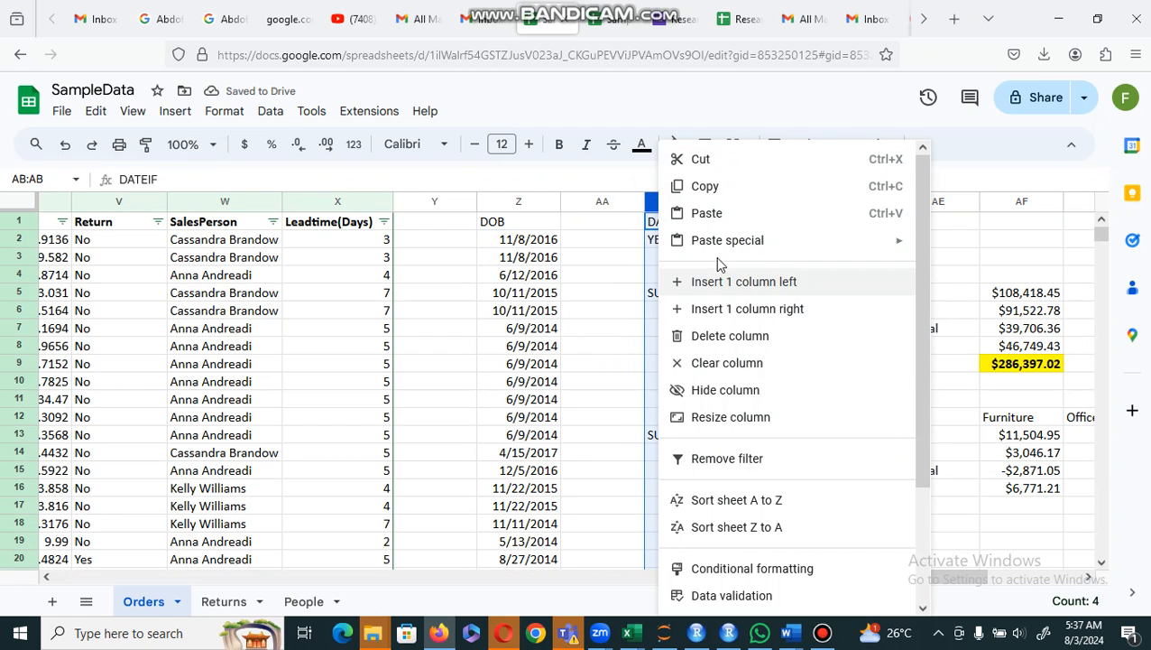
{"action": "left_click", "coordinate": [711, 283]}
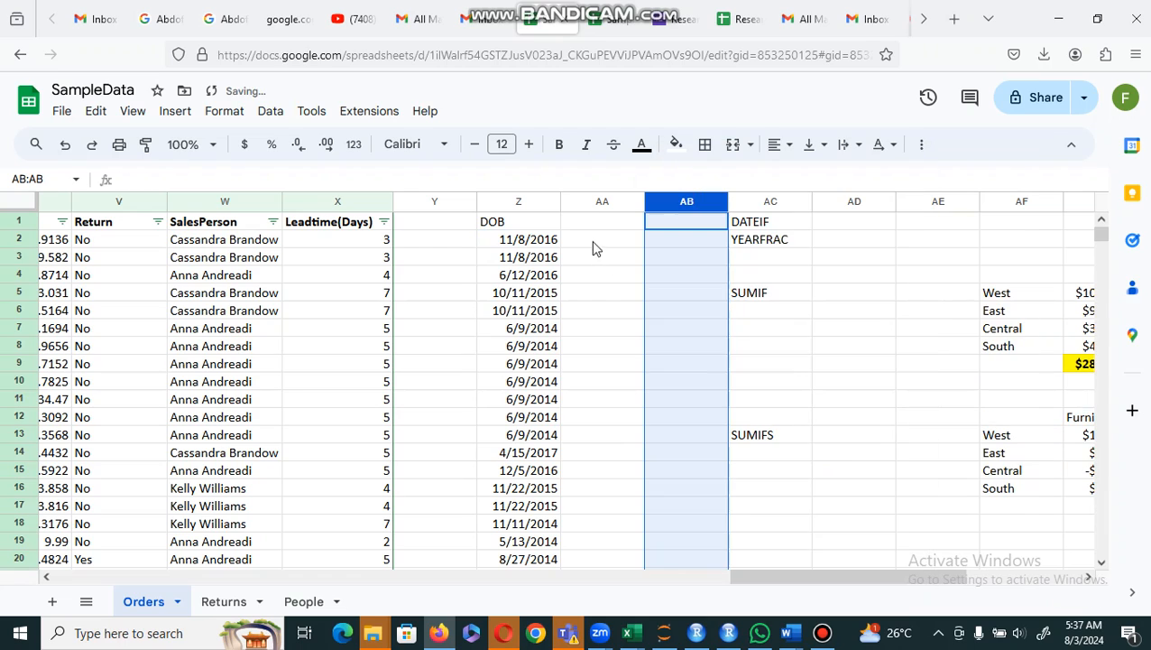
{"action": "left_click", "coordinate": [585, 228]}
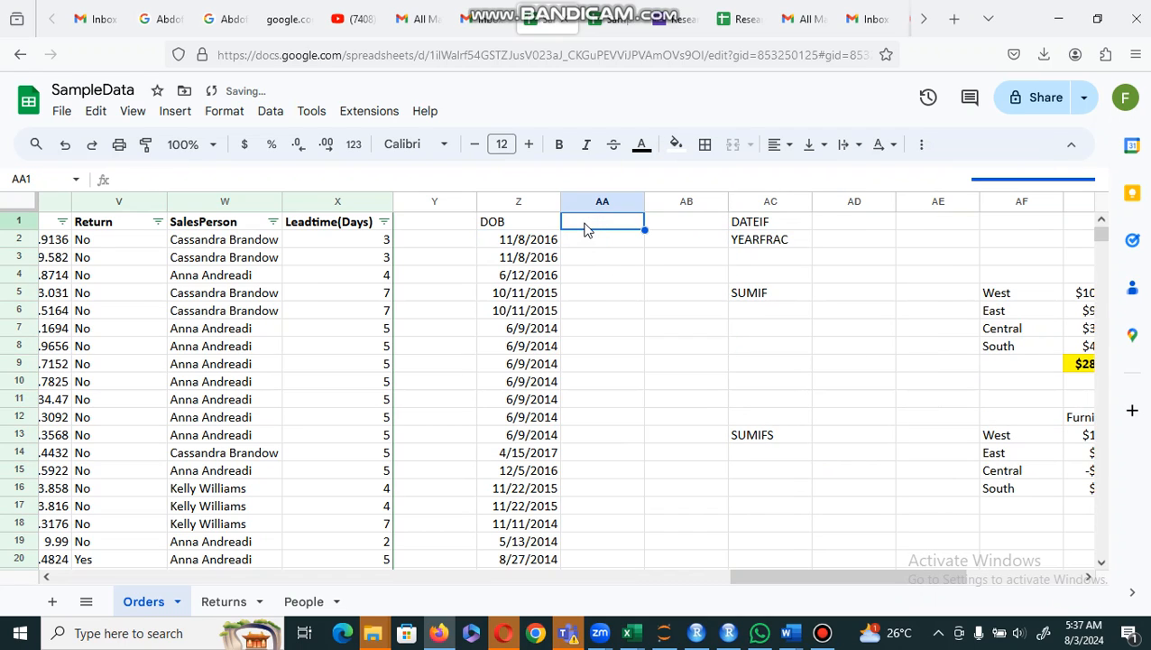
{"action": "type", "text": "today"}
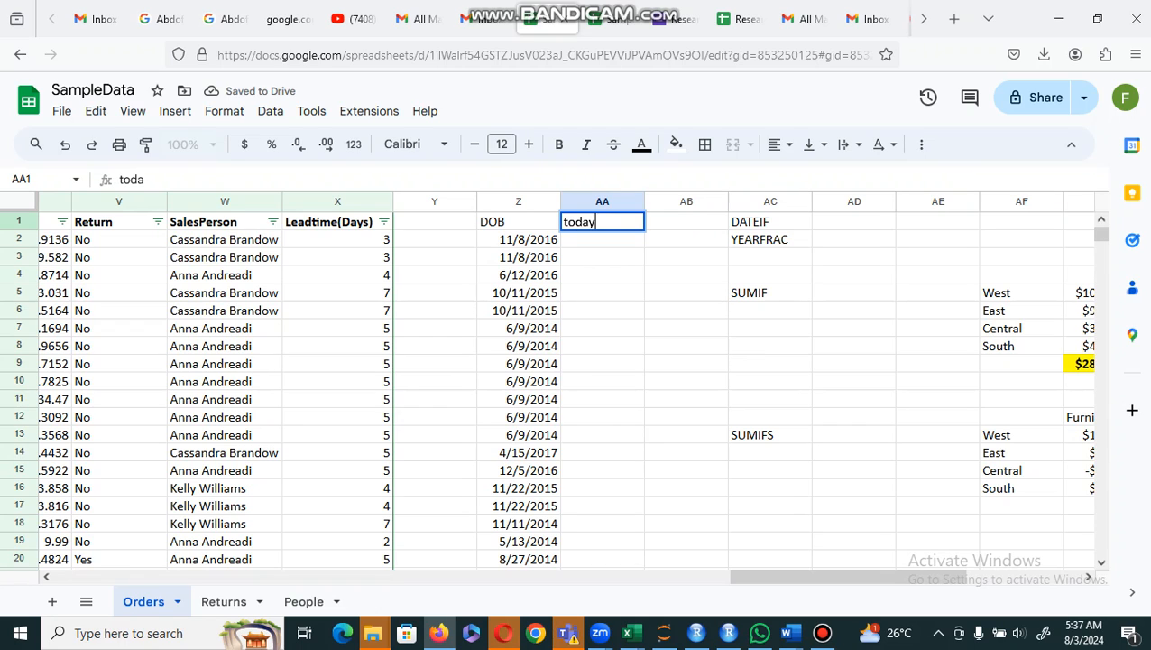
{"action": "key", "text": "Return"}
- Enter =TODAY() in AA2 and accept the suggested autofill for the rest of the today column
{"action": "type", "text": "="}
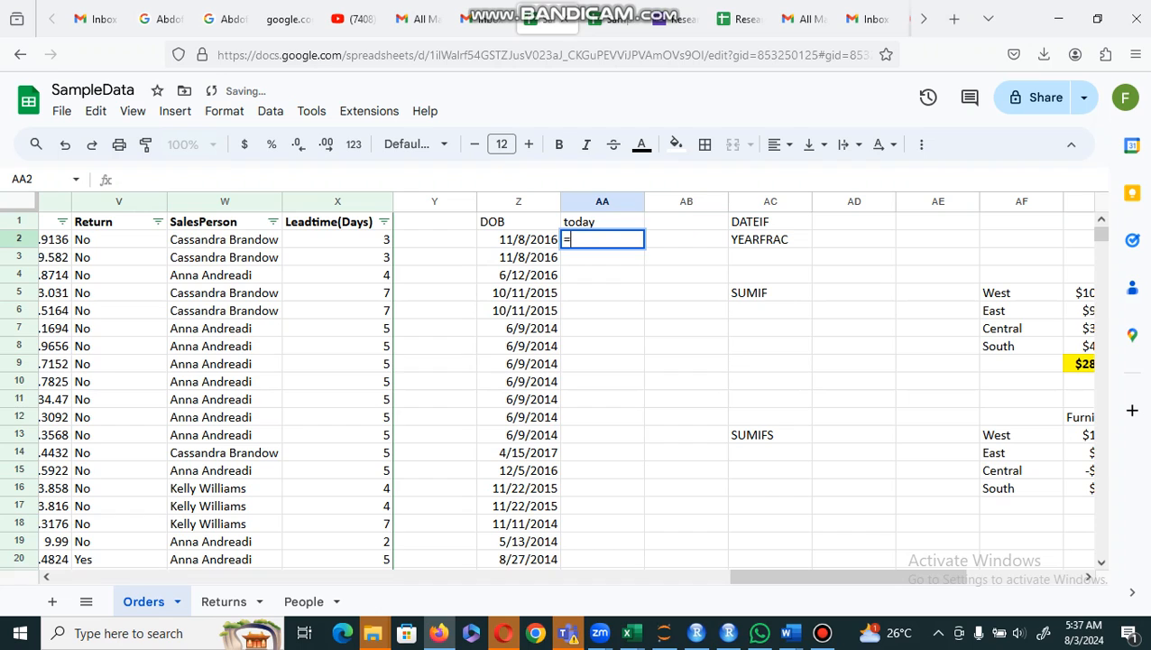
{"action": "type", "text": "today"}
{"action": "key", "text": "Tab"}
{"action": "left_click", "coordinate": [604, 262]}
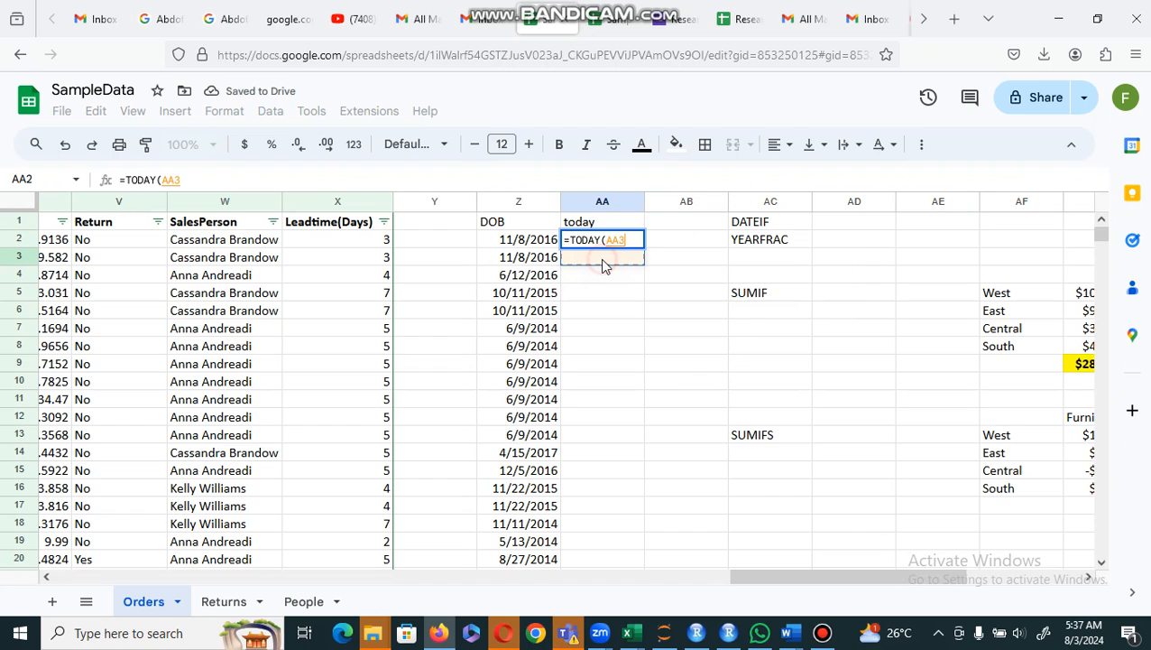
{"action": "key", "text": "BackSpace"}
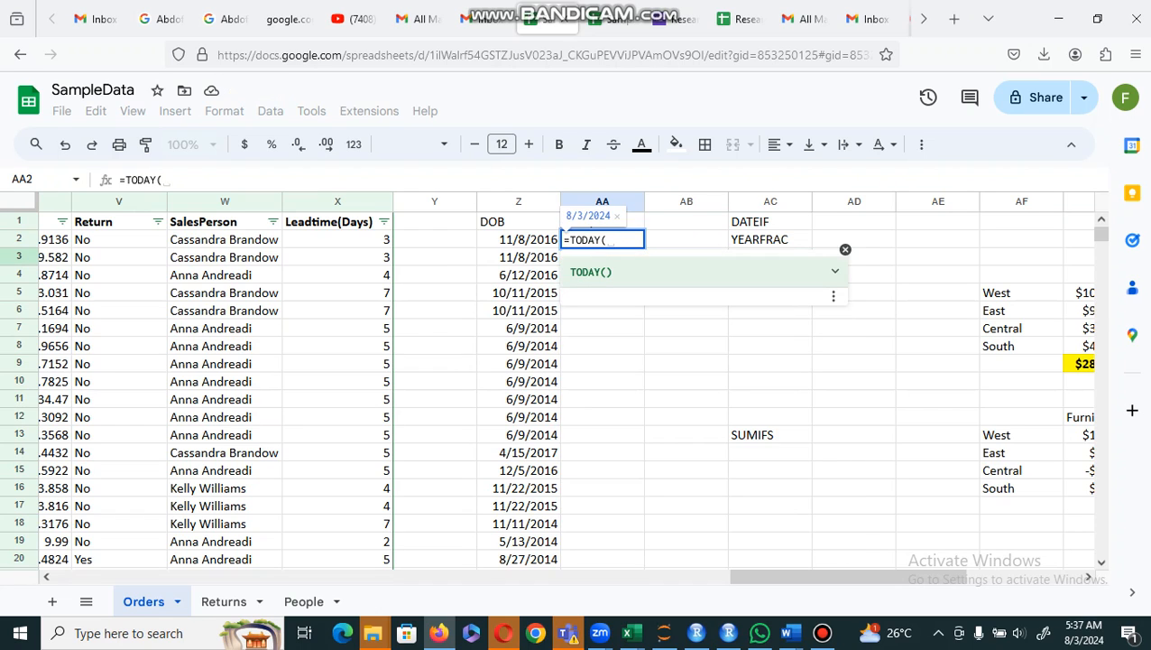
{"action": "type", "text": ")"}
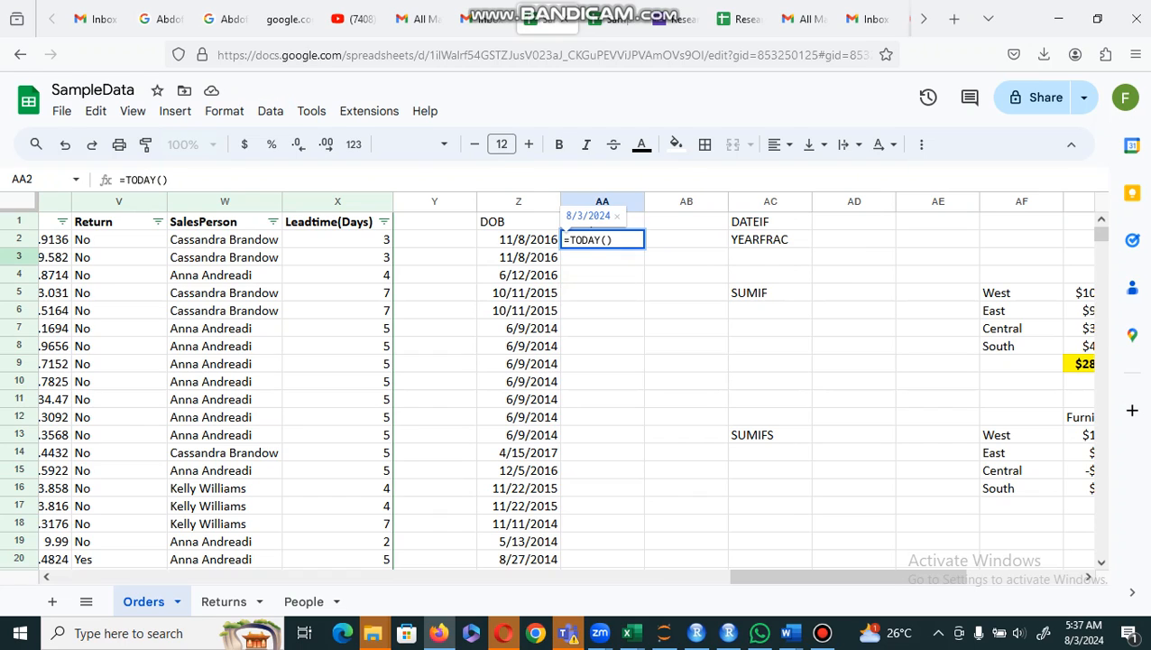
{"action": "key", "text": "Return"}
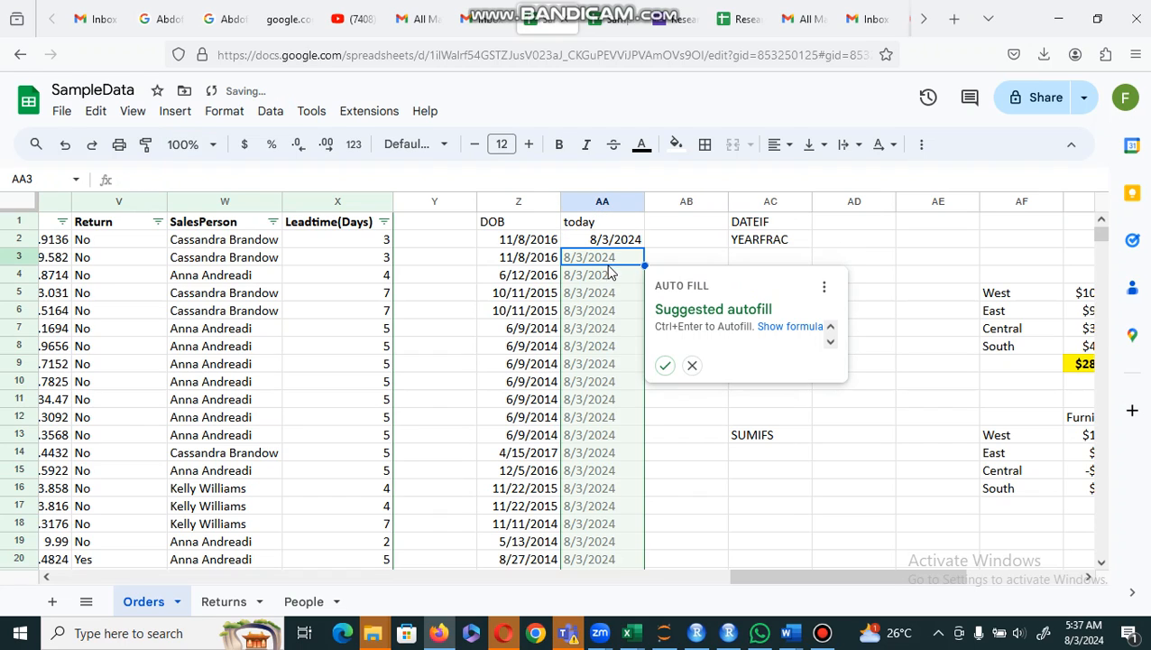
{"action": "left_click", "coordinate": [665, 364]}
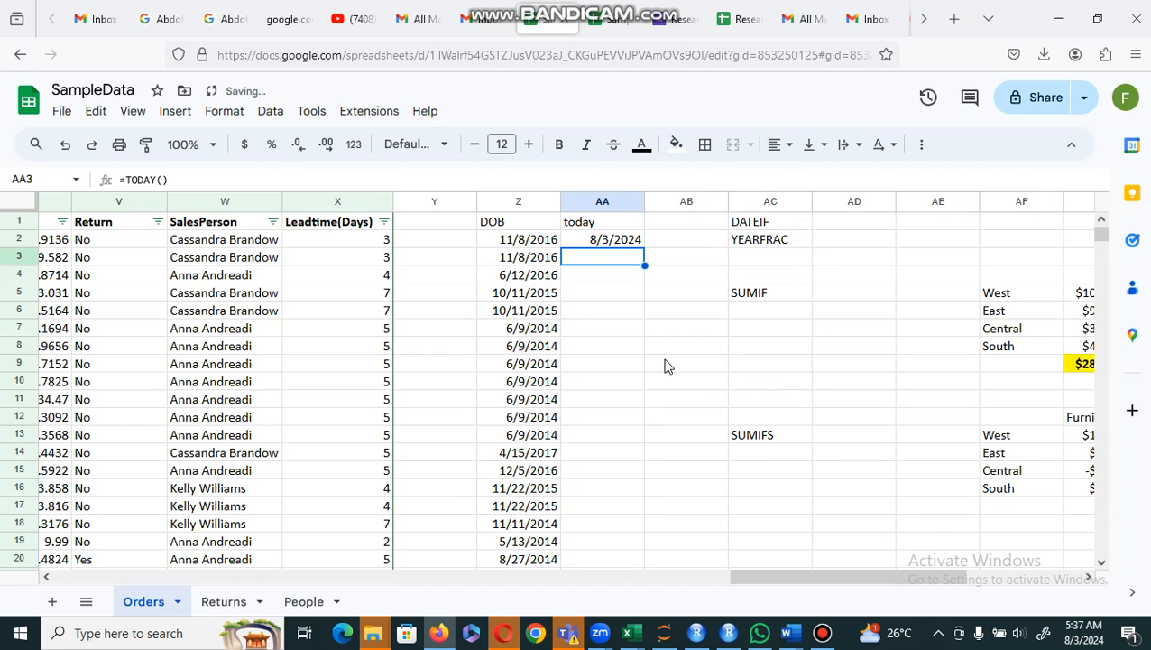
- Enter =DATEDIF(Z2,AA2,"Y") in AB2 and accept the suggested autofill for the rest of column AB
{"action": "left_click", "coordinate": [668, 241]}
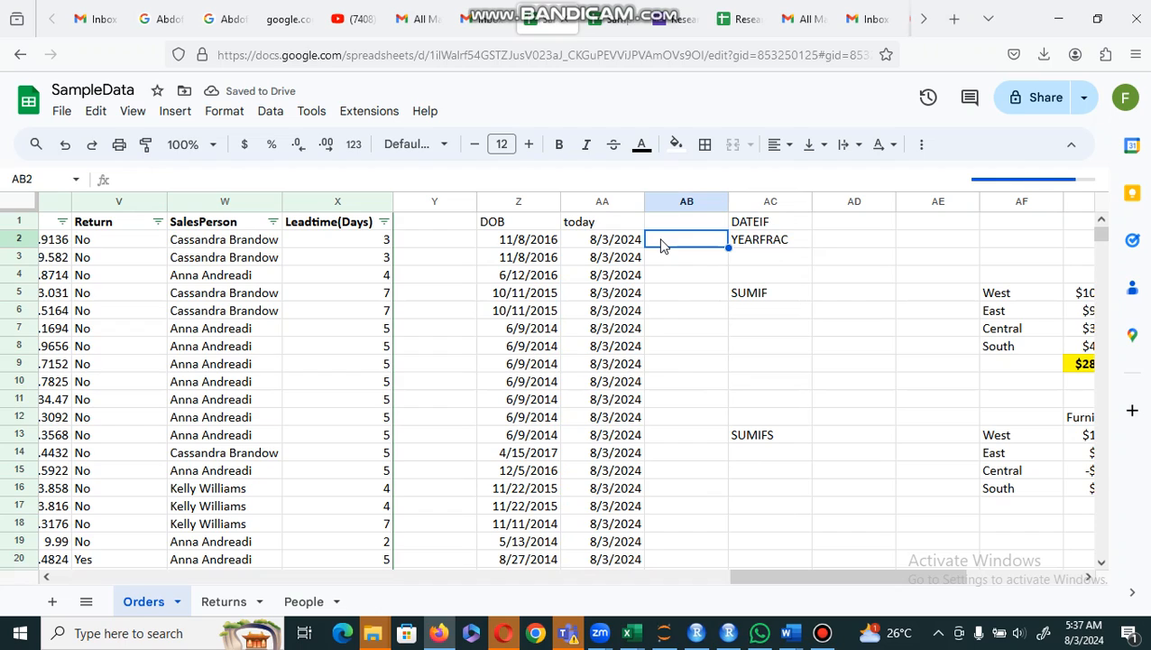
{"action": "type", "text": "="}
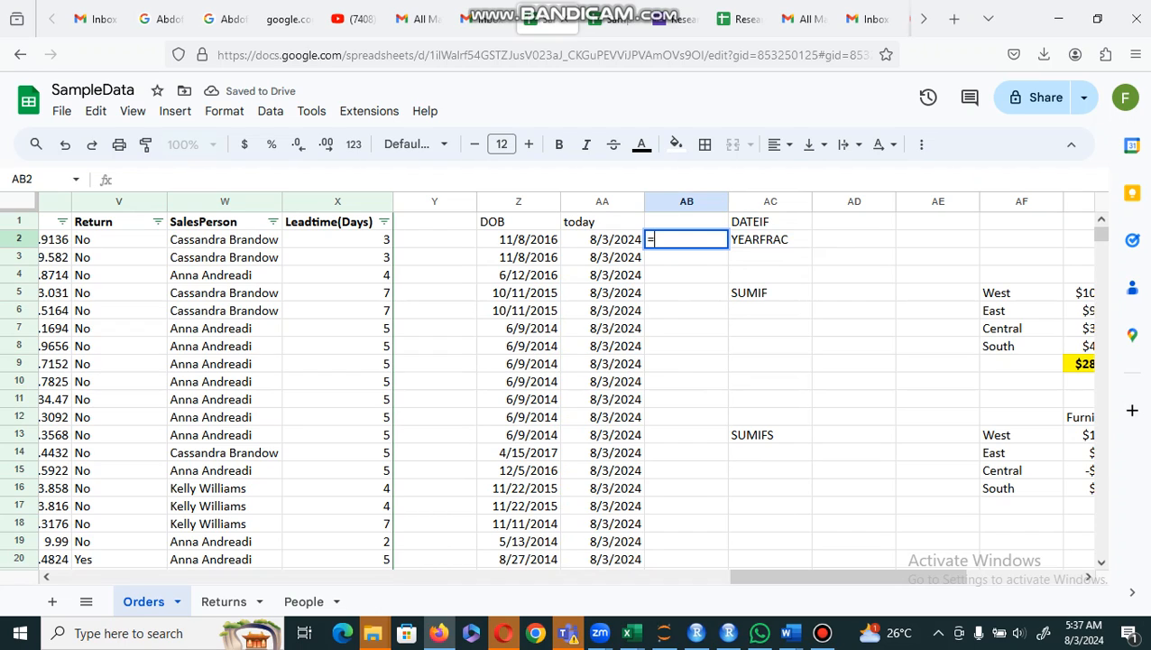
{"action": "type", "text": "datedif"}
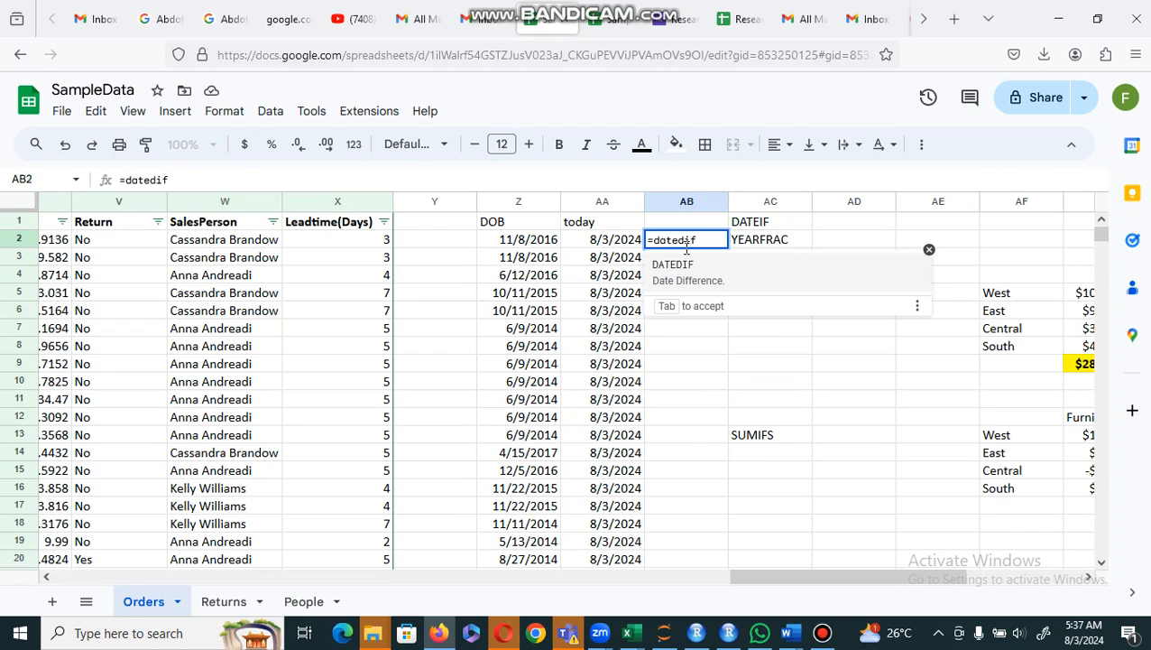
{"action": "left_click", "coordinate": [683, 269]}
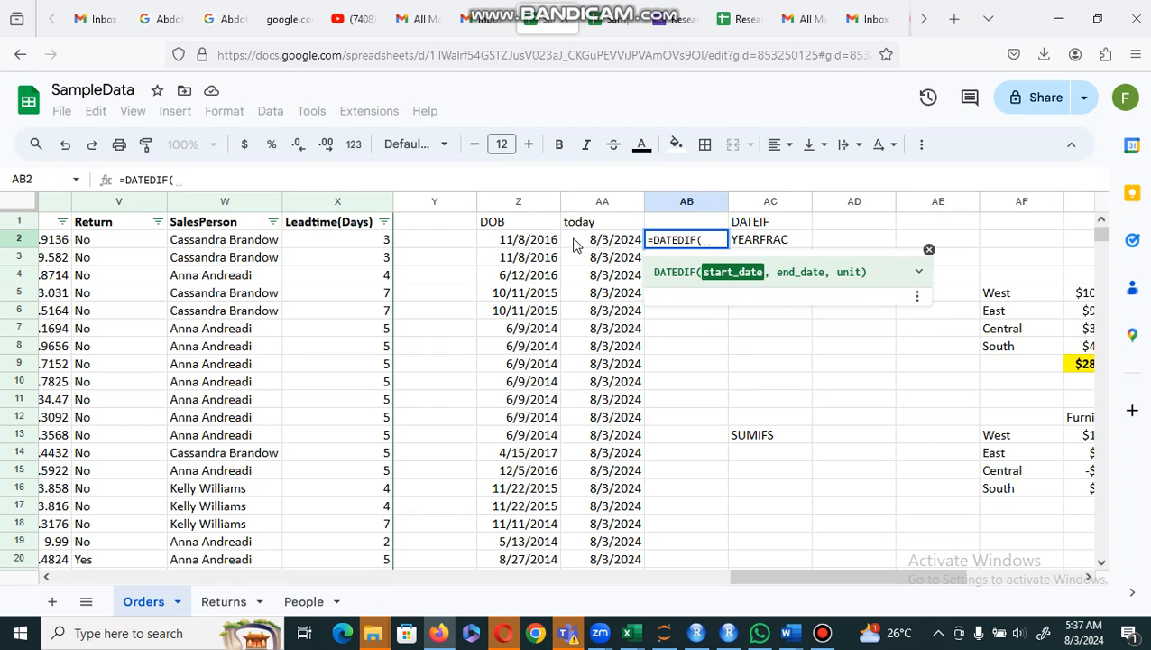
{"action": "left_click", "coordinate": [528, 241]}
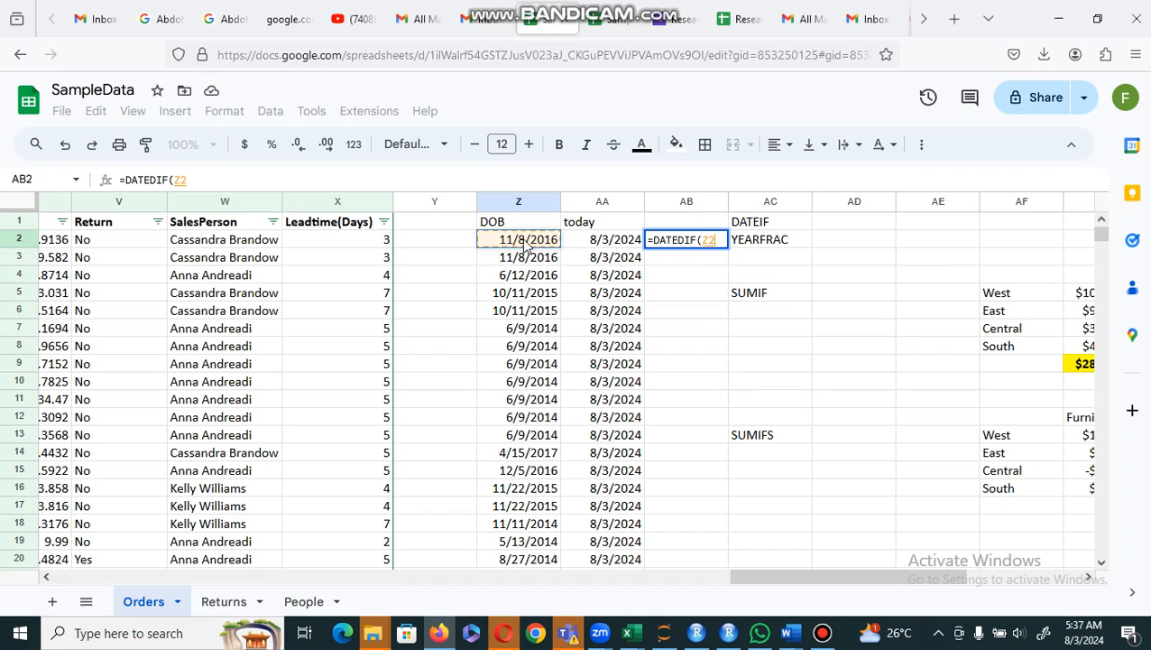
{"action": "type", "text": ","}
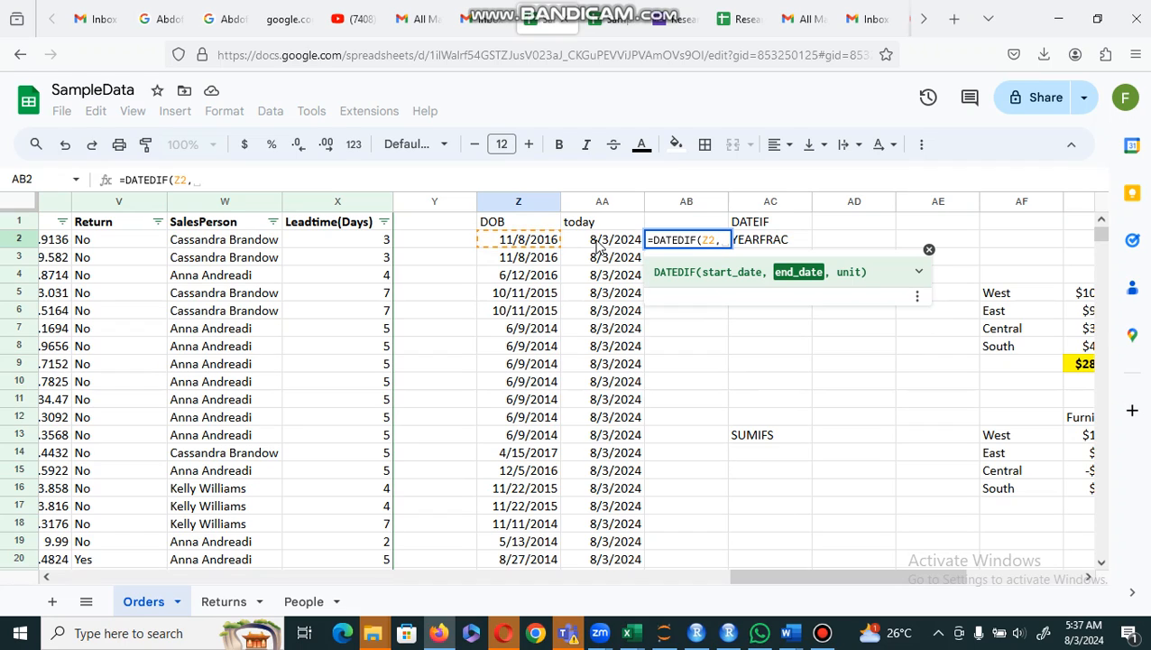
{"action": "left_click", "coordinate": [597, 245]}
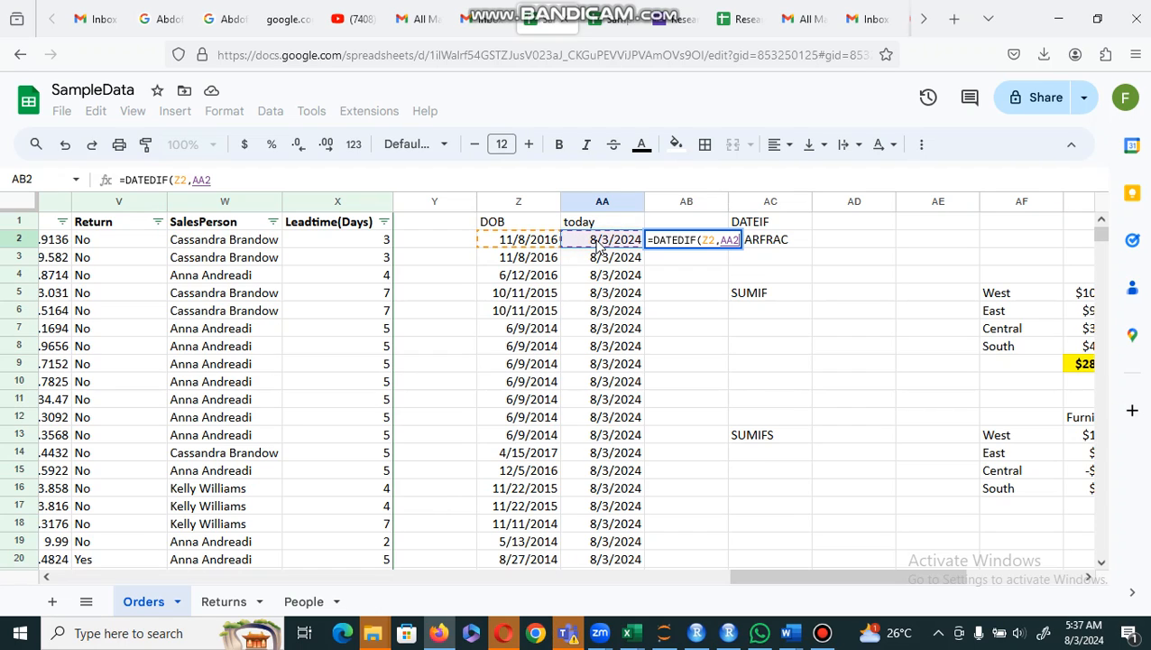
{"action": "type", "text": ","}
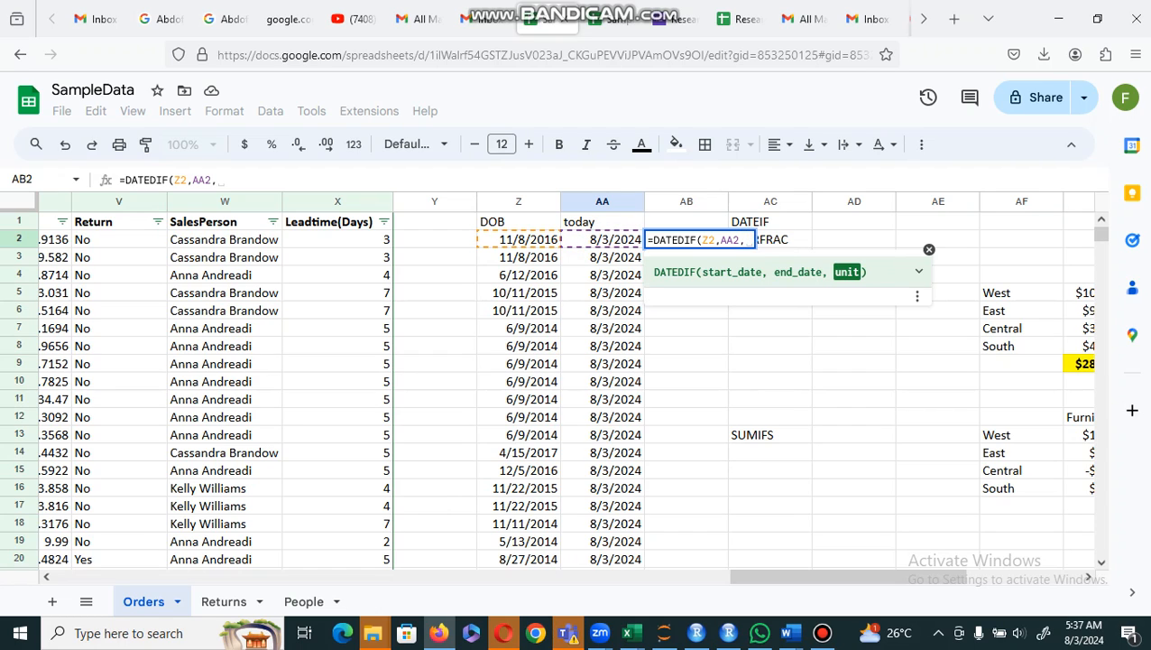
{"action": "type", "text": "\""}
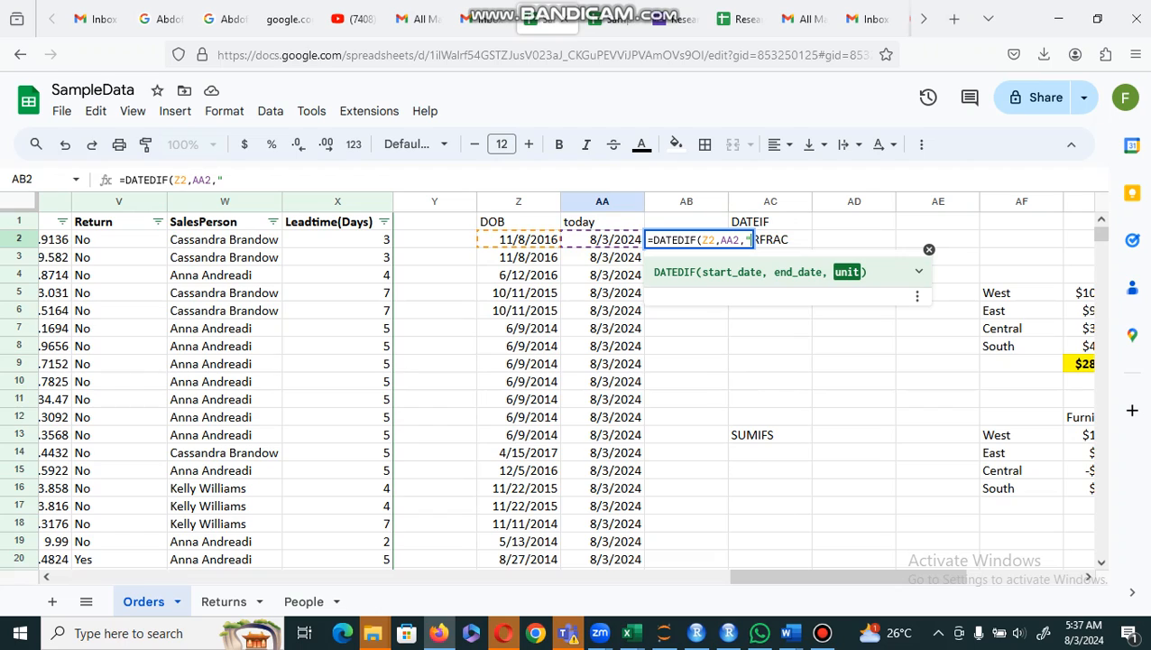
{"action": "type", "text": "Y\""}
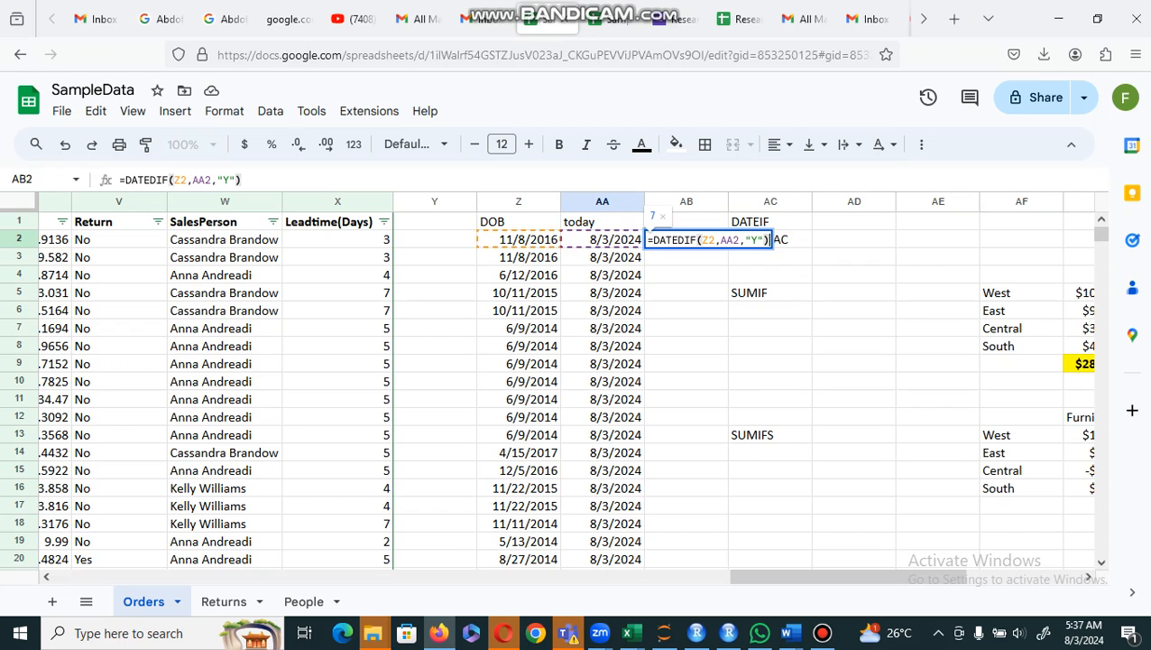
{"action": "key", "text": "Return"}
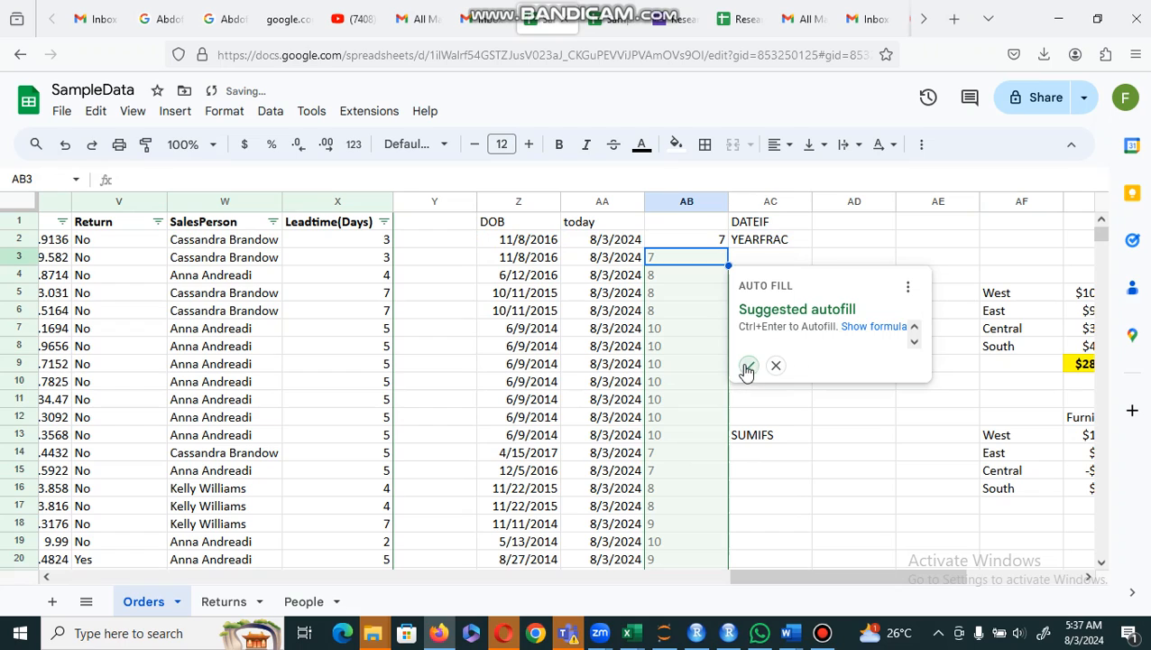
{"action": "left_click", "coordinate": [747, 367]}
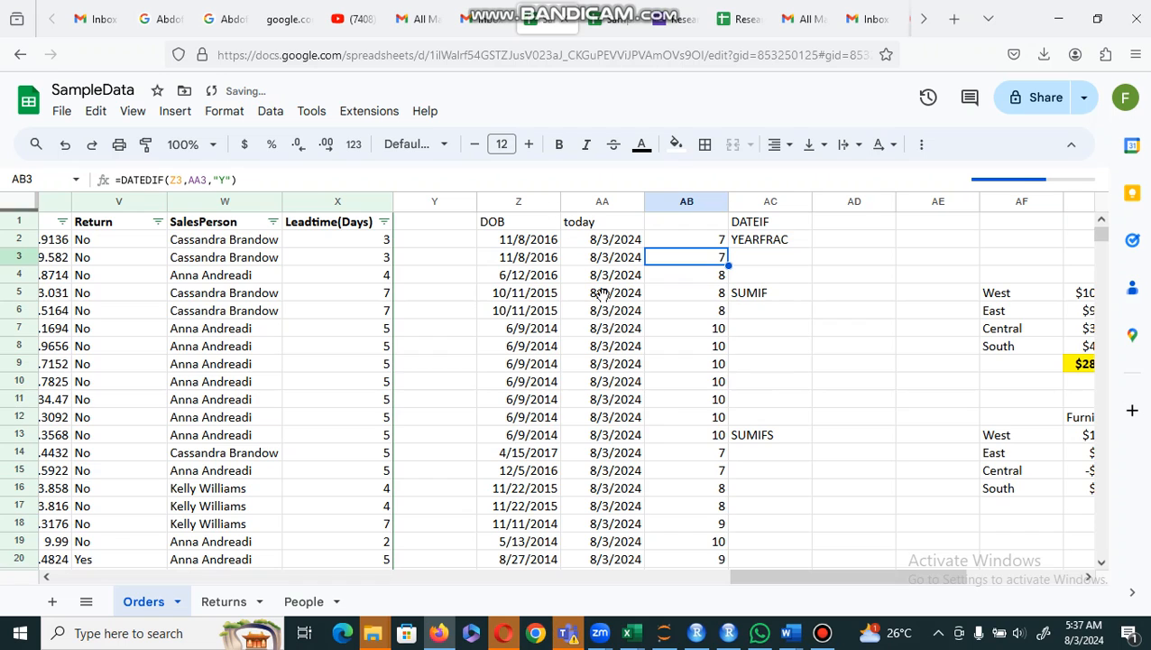
- Insert one empty column to the left of the function list in column AC
{"action": "left_click", "coordinate": [751, 203]}
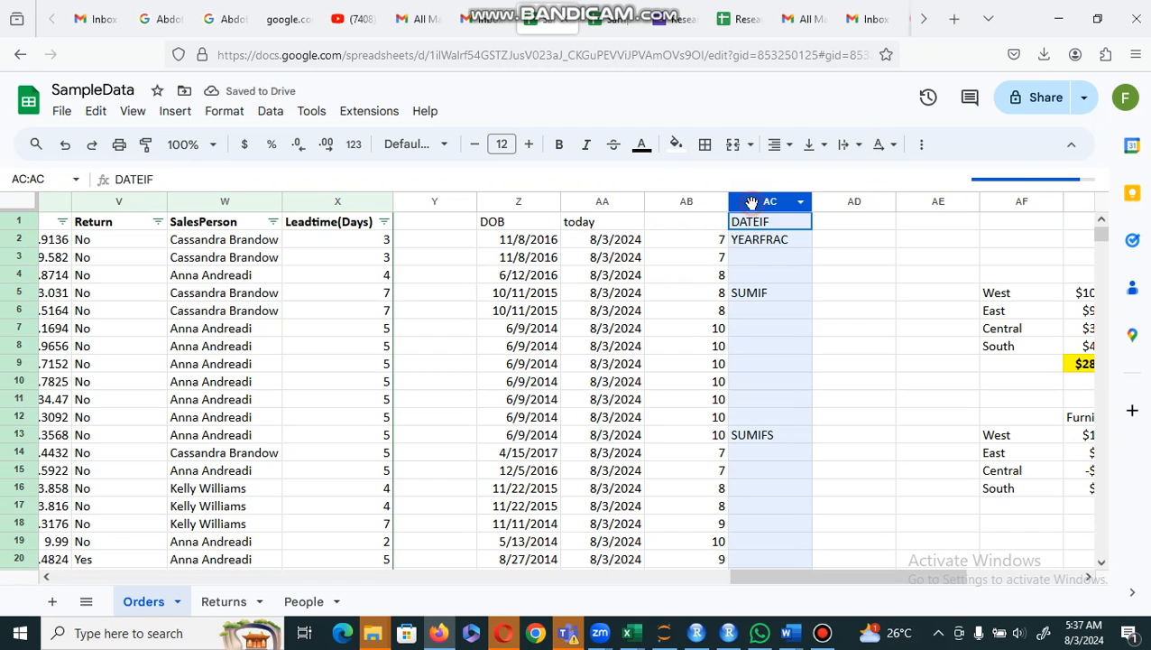
{"action": "right_click", "coordinate": [751, 203]}
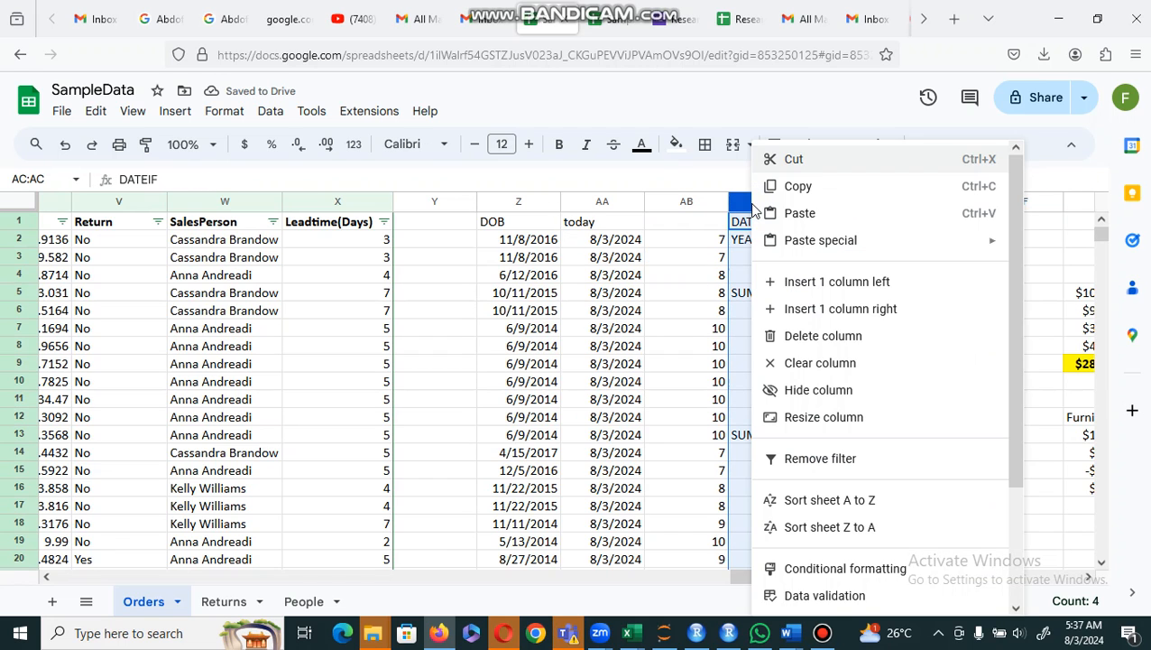
{"action": "left_click", "coordinate": [818, 284]}
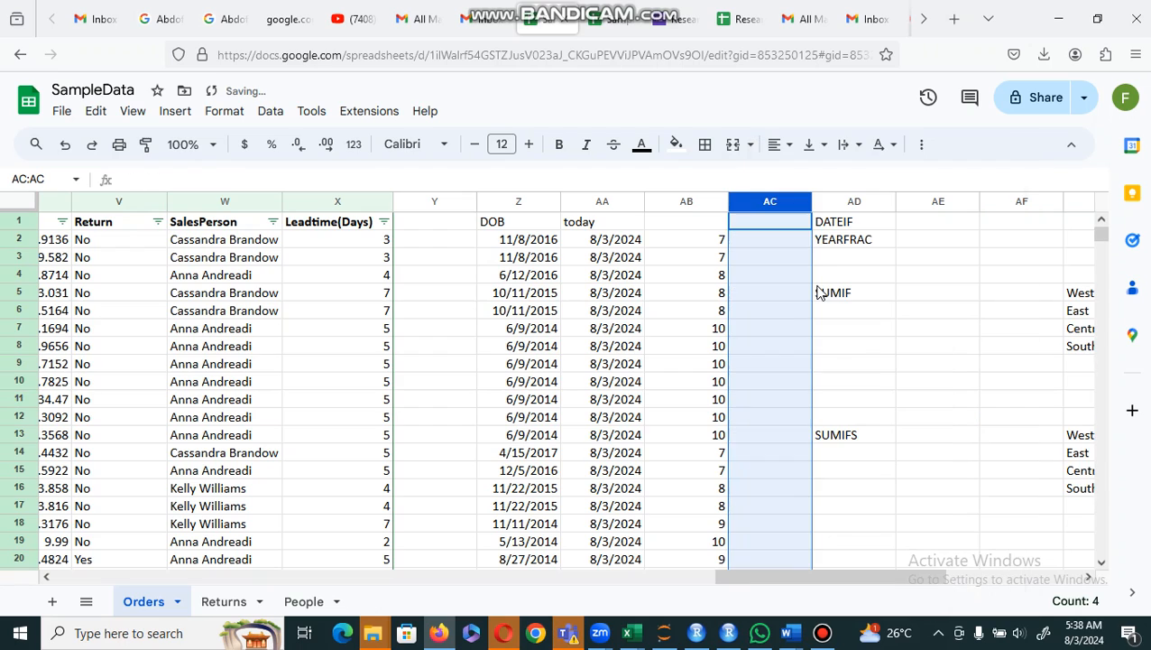
- Enter the header Age in AB1 above the calculated years
{"action": "left_click", "coordinate": [685, 225]}
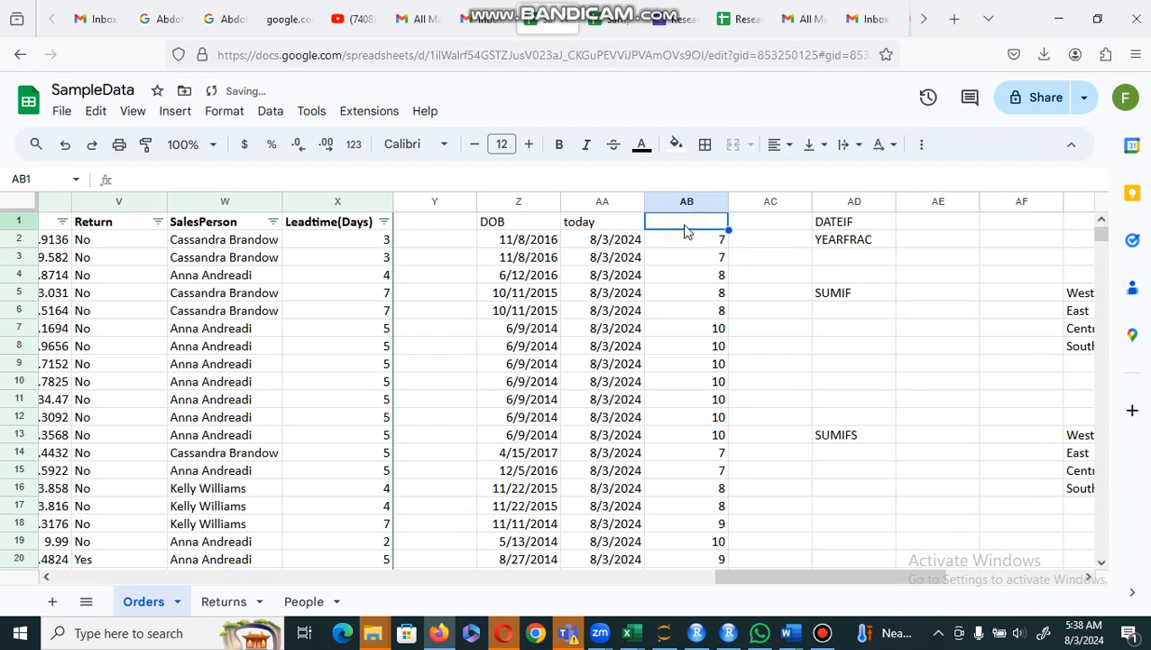
{"action": "type", "text": "Ae"}
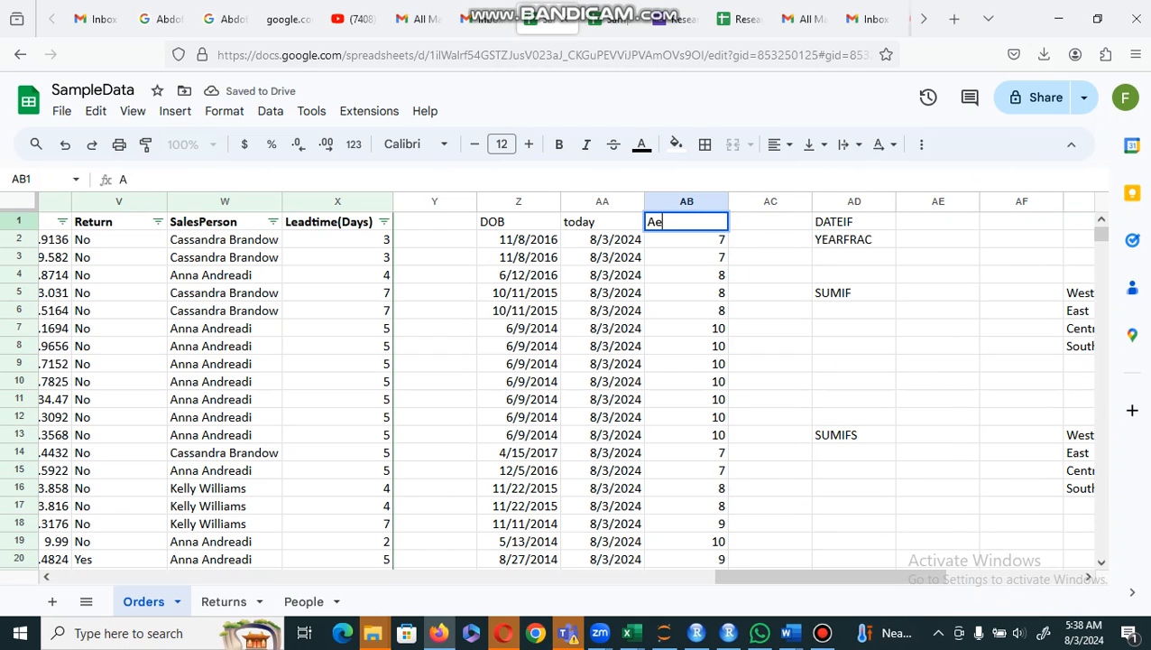
{"action": "key", "text": "BackSpace"}
{"action": "type", "text": "ge"}
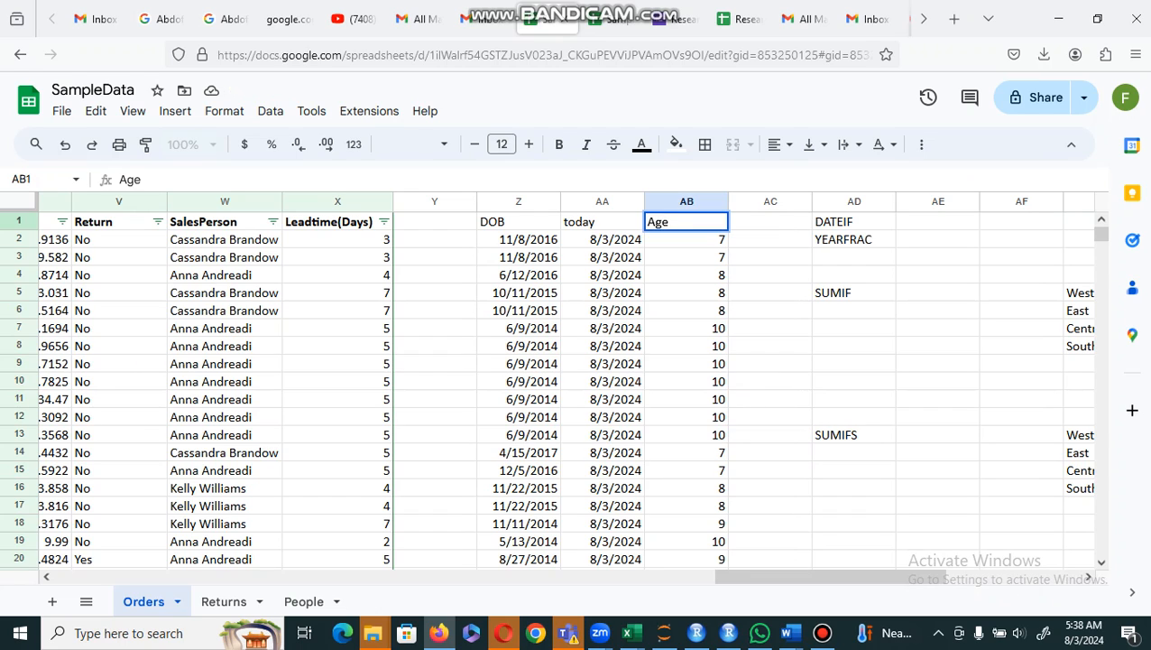
{"action": "key", "text": "Return"}
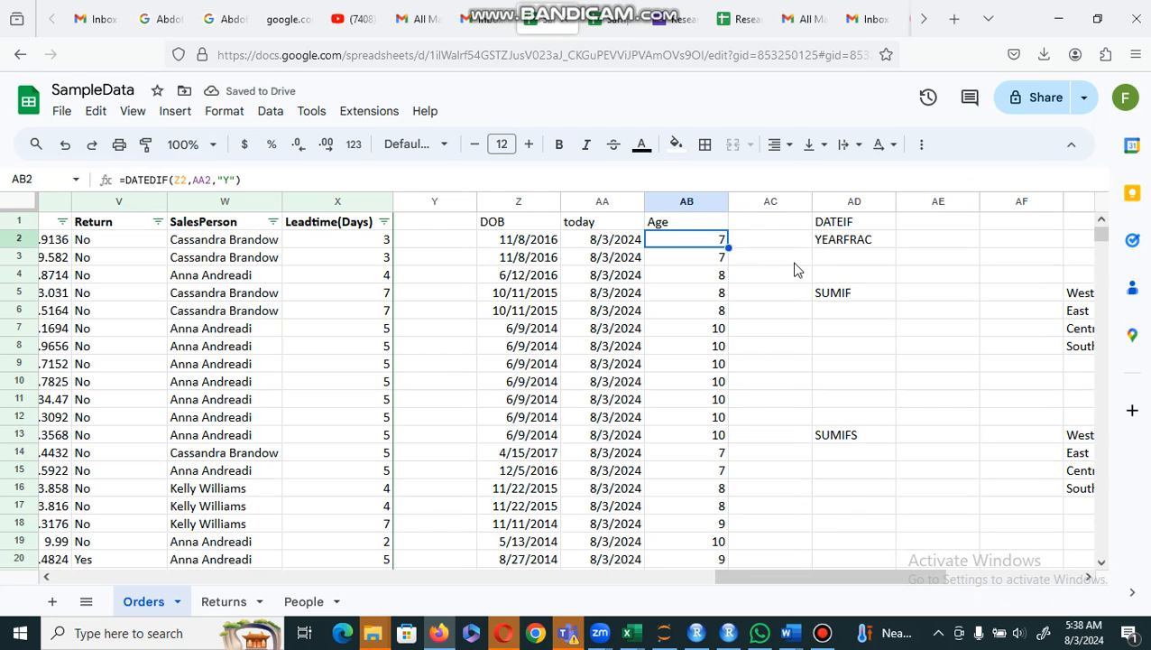
- Start a YEARFRAC formula in AC2, using the suggested function
{"action": "left_click", "coordinate": [766, 241]}
{"action": "type", "text": "="}
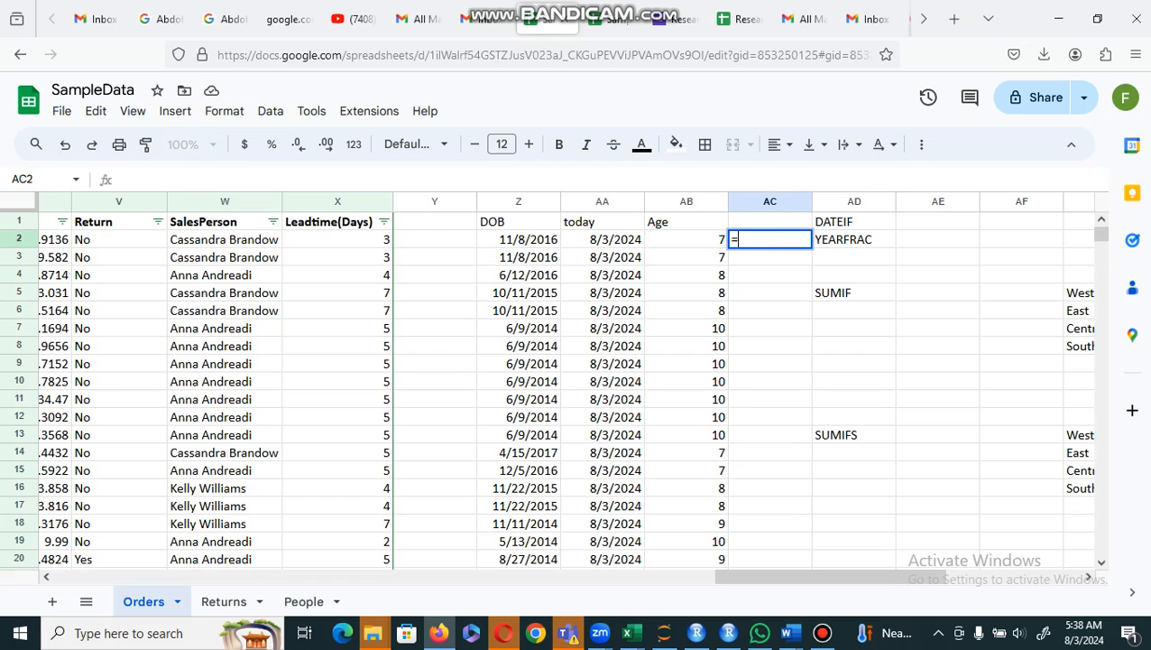
{"action": "type", "text": "yera"}
{"action": "type", "text": "arf"}
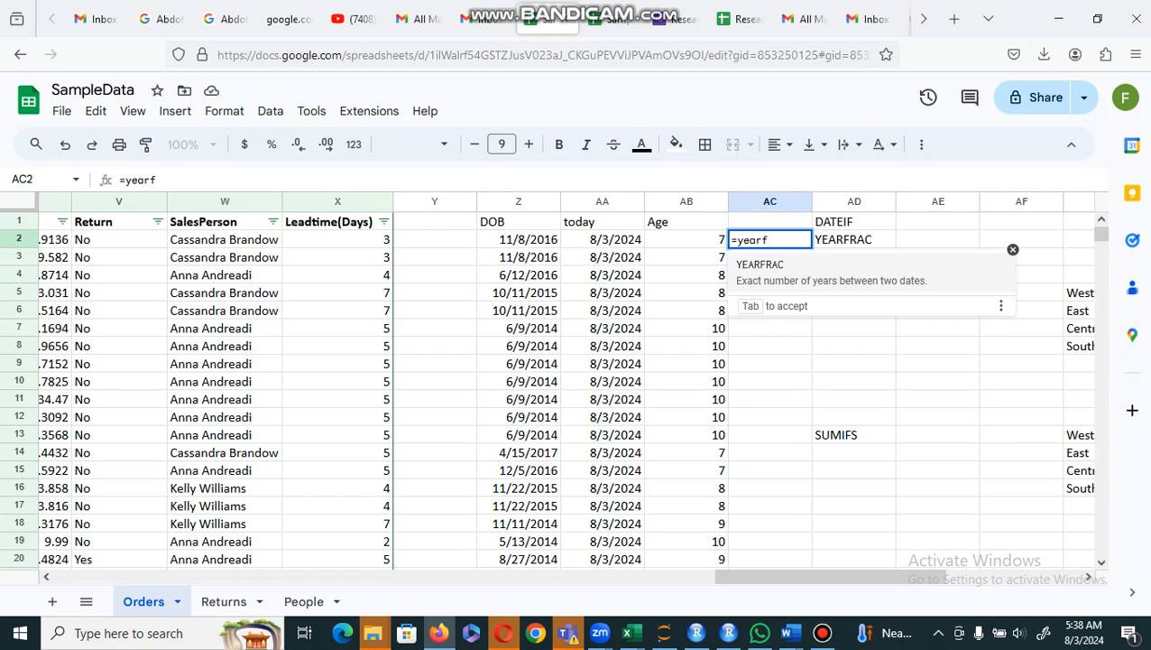
{"action": "left_click", "coordinate": [759, 266]}
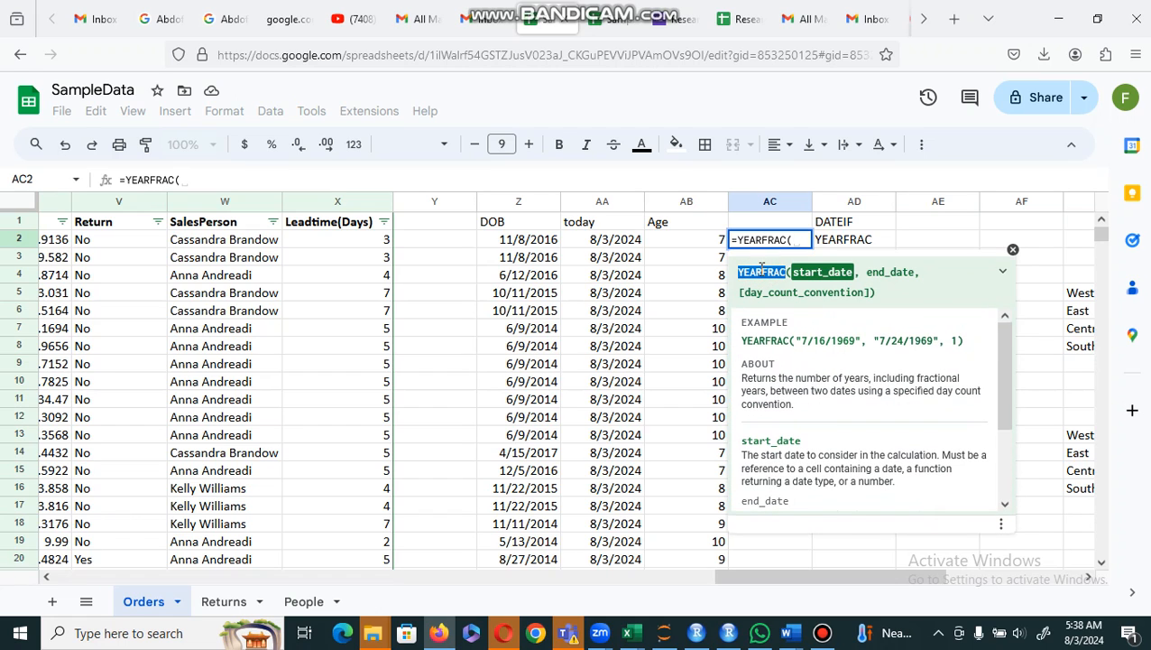
{"action": "left_click", "coordinate": [595, 245]}
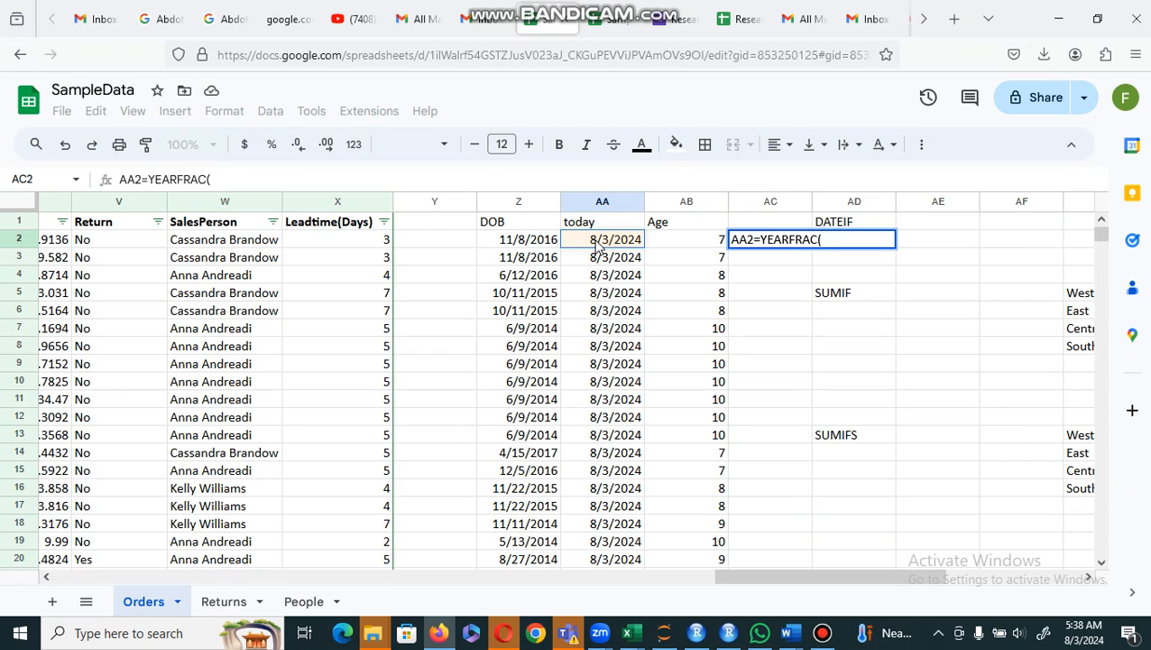
{"action": "left_click", "coordinate": [751, 239]}
{"action": "key", "text": "BackSpace"}
{"action": "key", "text": "BackSpace"}
{"action": "key", "text": "BackSpace"}
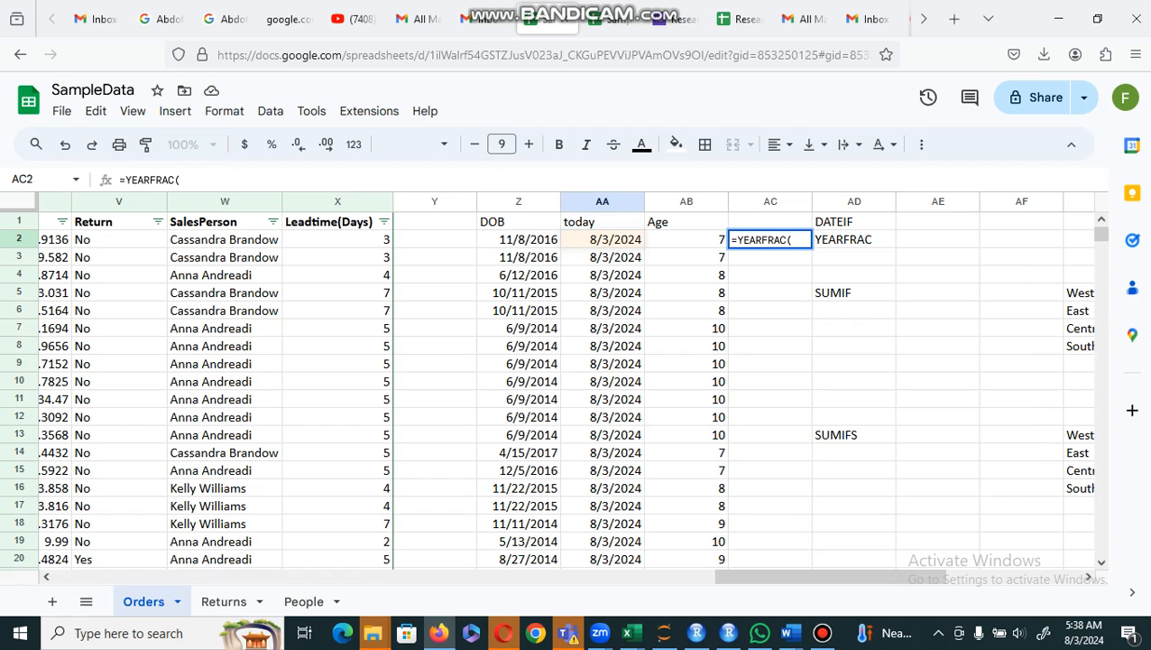
- Complete the AC2 formula as =YEARFRAC(AA2,Z2,1) and accept the suggested autofill for the rest of column AC
{"action": "left_click", "coordinate": [808, 239]}
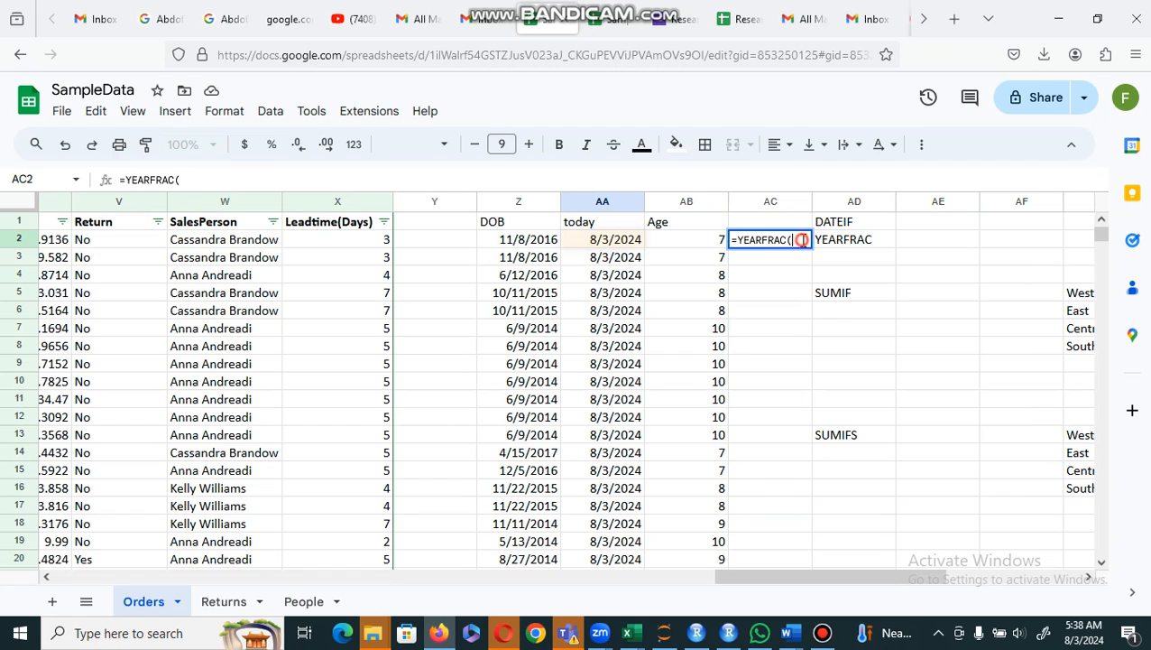
{"action": "left_click", "coordinate": [599, 245]}
{"action": "type", "text": ","}
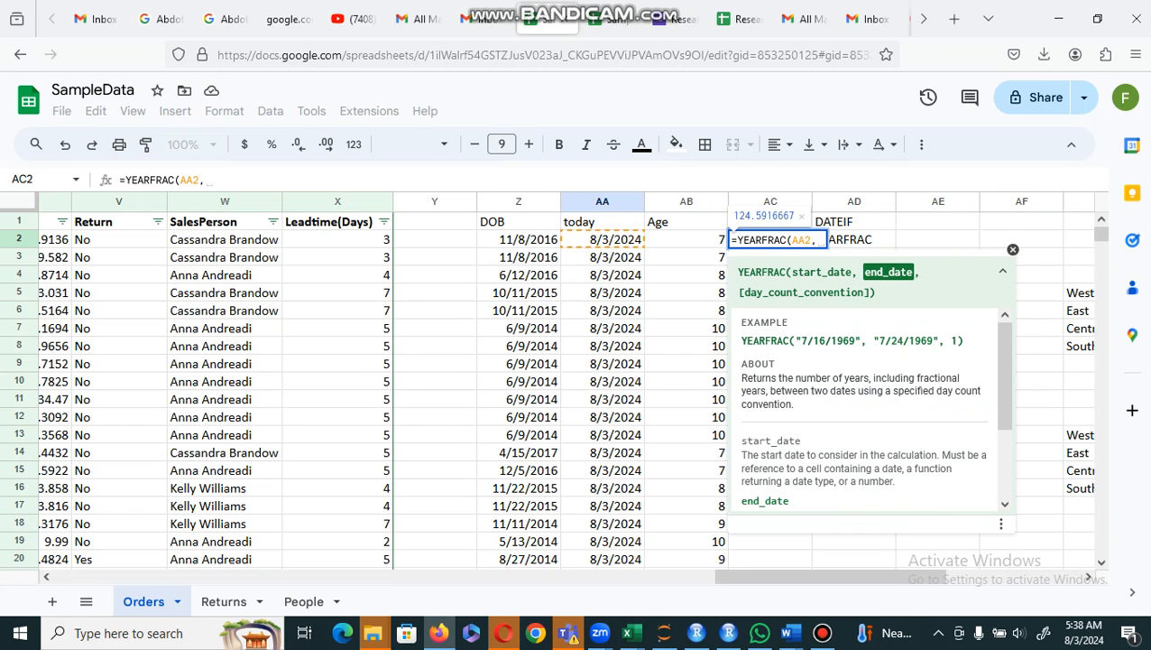
{"action": "left_click", "coordinate": [519, 245]}
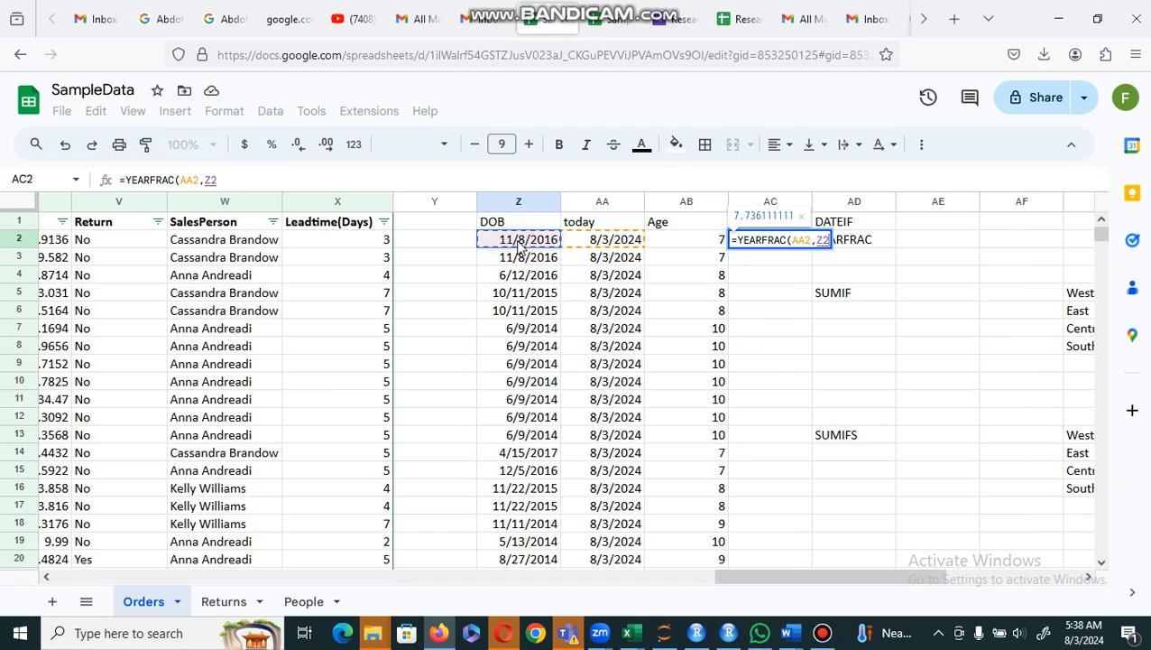
{"action": "type", "text": ","}
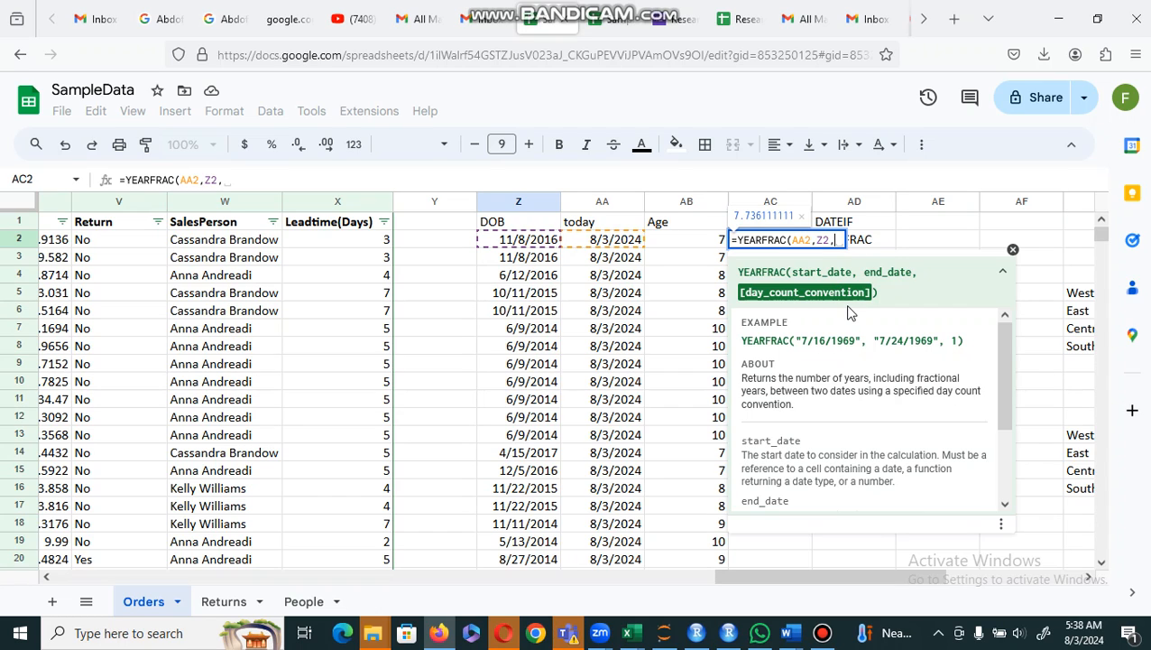
{"action": "type", "text": "1"}
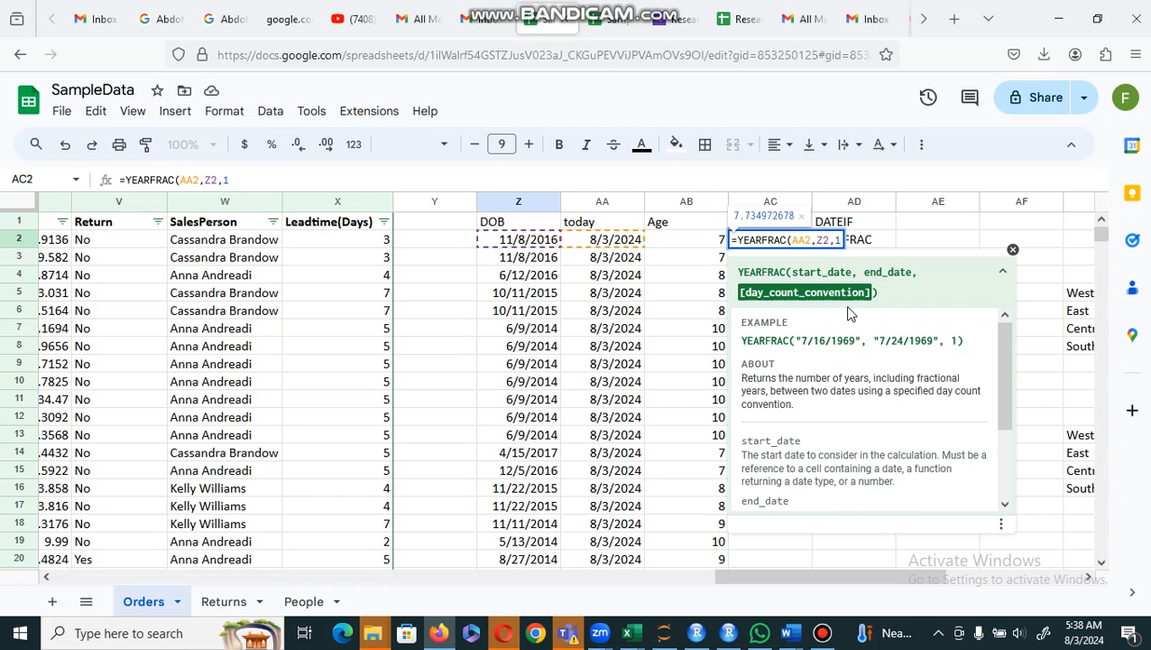
{"action": "type", "text": ")"}
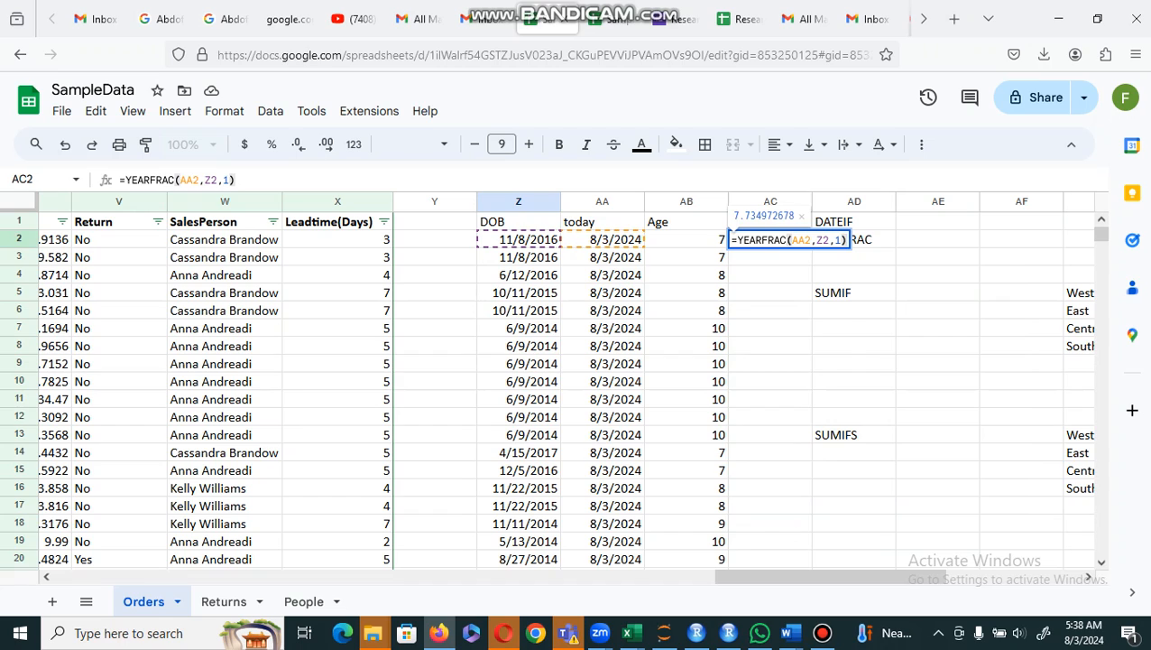
{"action": "key", "text": "Return"}
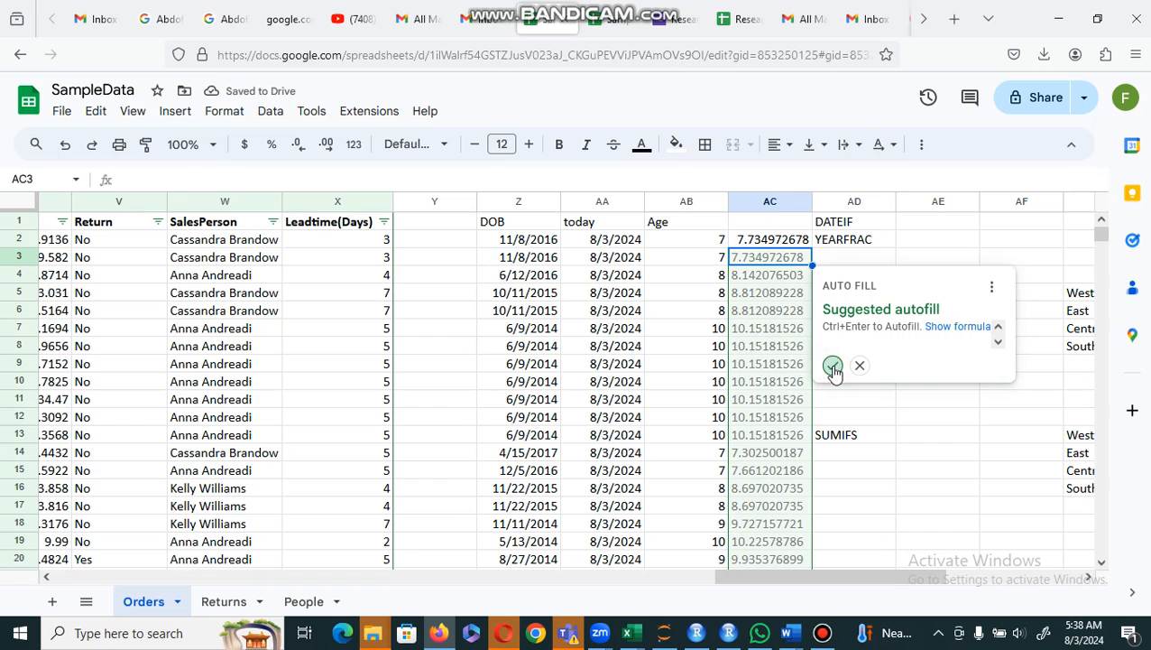
{"action": "left_click", "coordinate": [832, 368]}
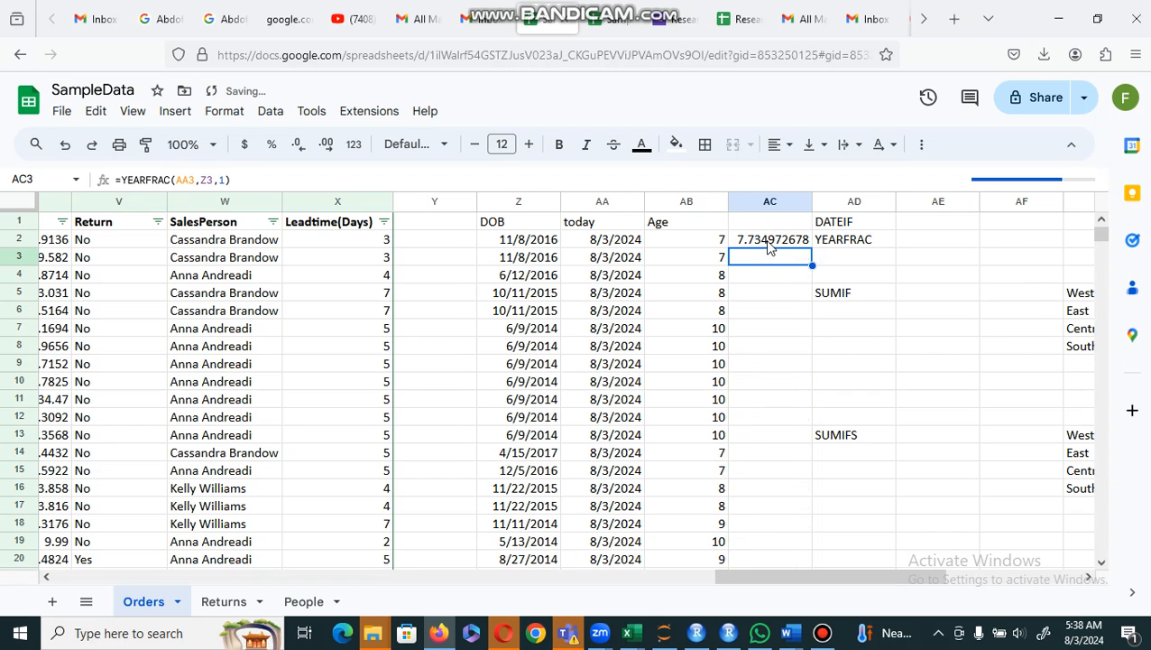
- Insert one empty column to the left of the function list in column AD
{"action": "left_click", "coordinate": [846, 201]}
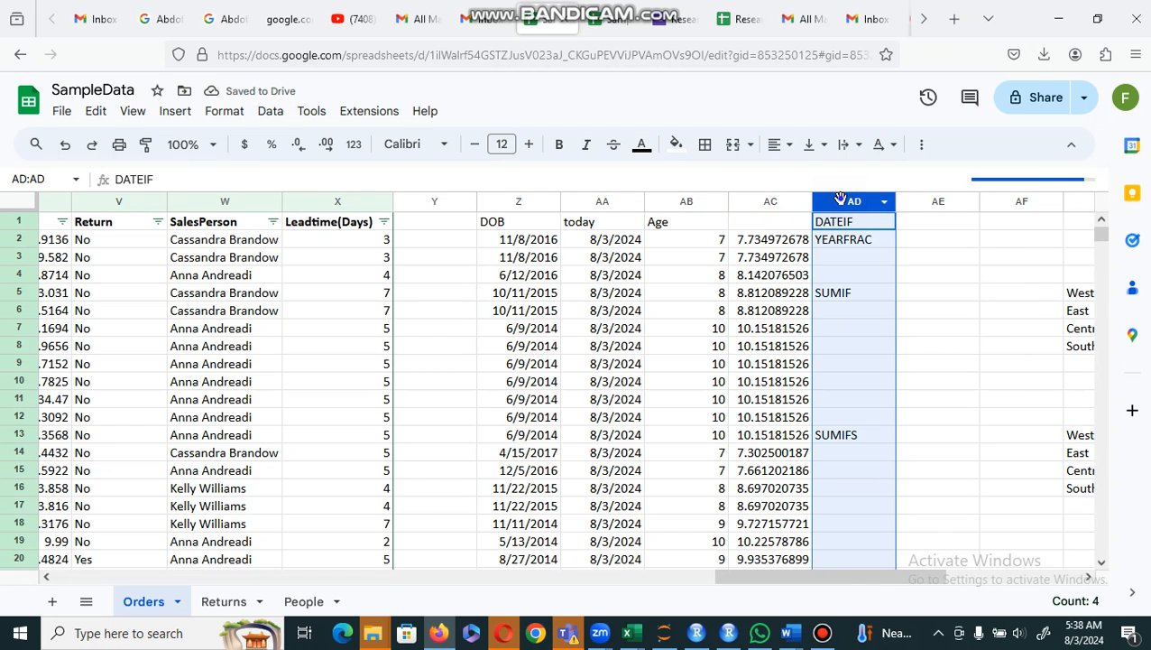
{"action": "right_click", "coordinate": [847, 202]}
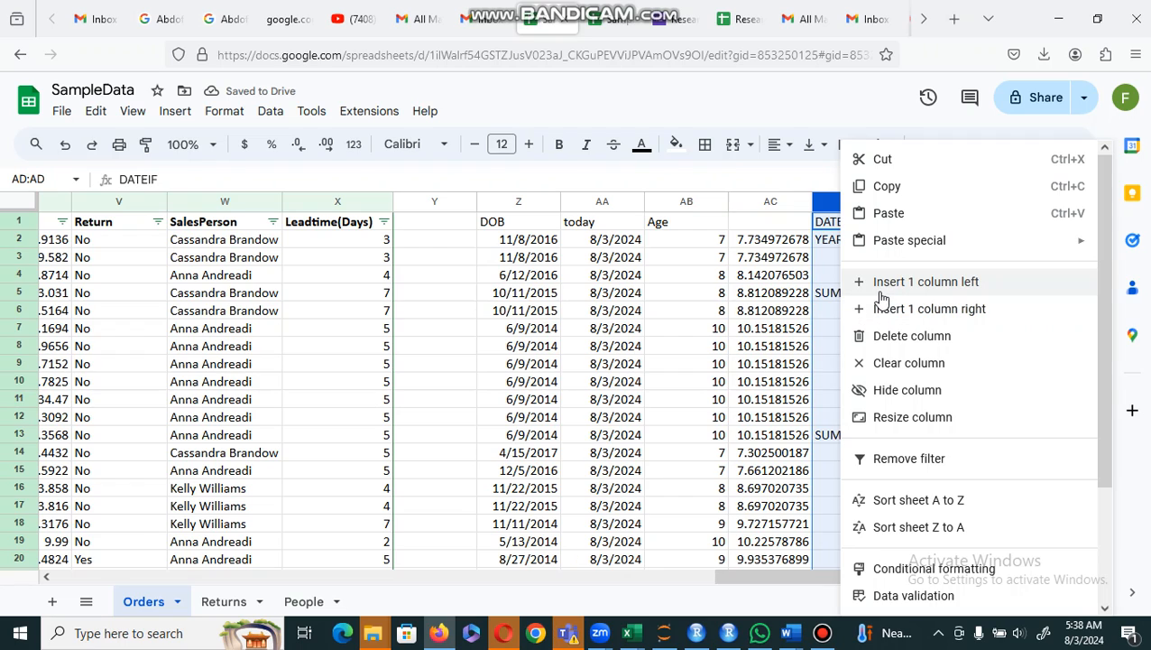
{"action": "left_click", "coordinate": [876, 287]}
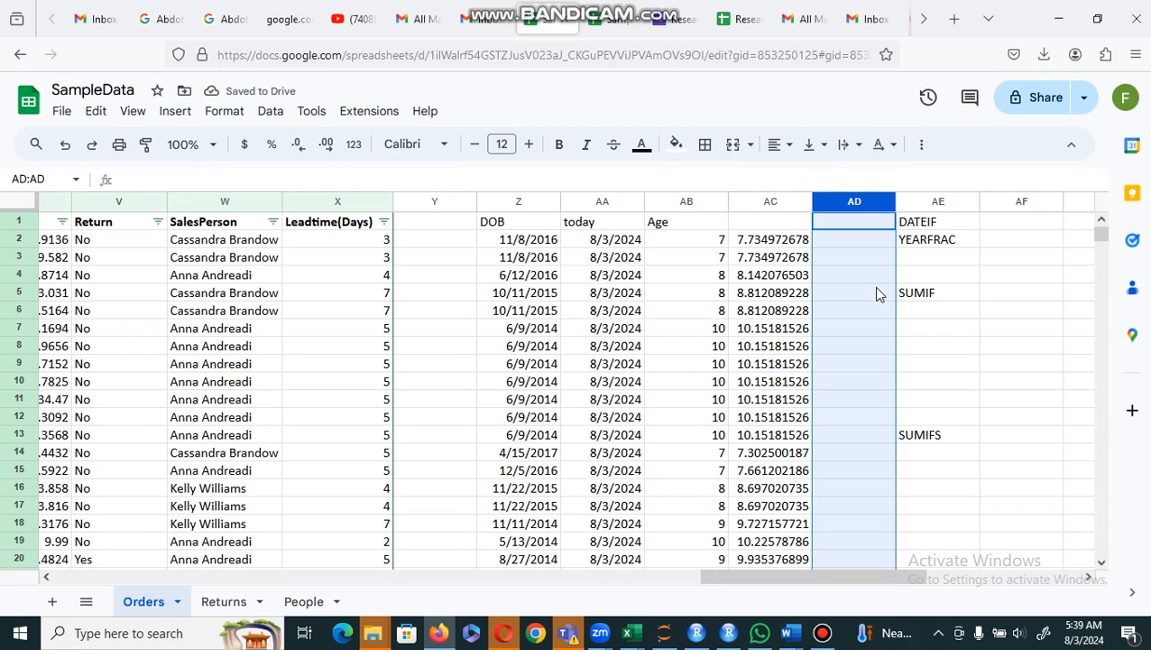
- Wrap the AC2 formula in INT to round the age down, as =INT(YEARFRAC(AA2,Z2,1))
{"action": "left_click", "coordinate": [782, 242]}
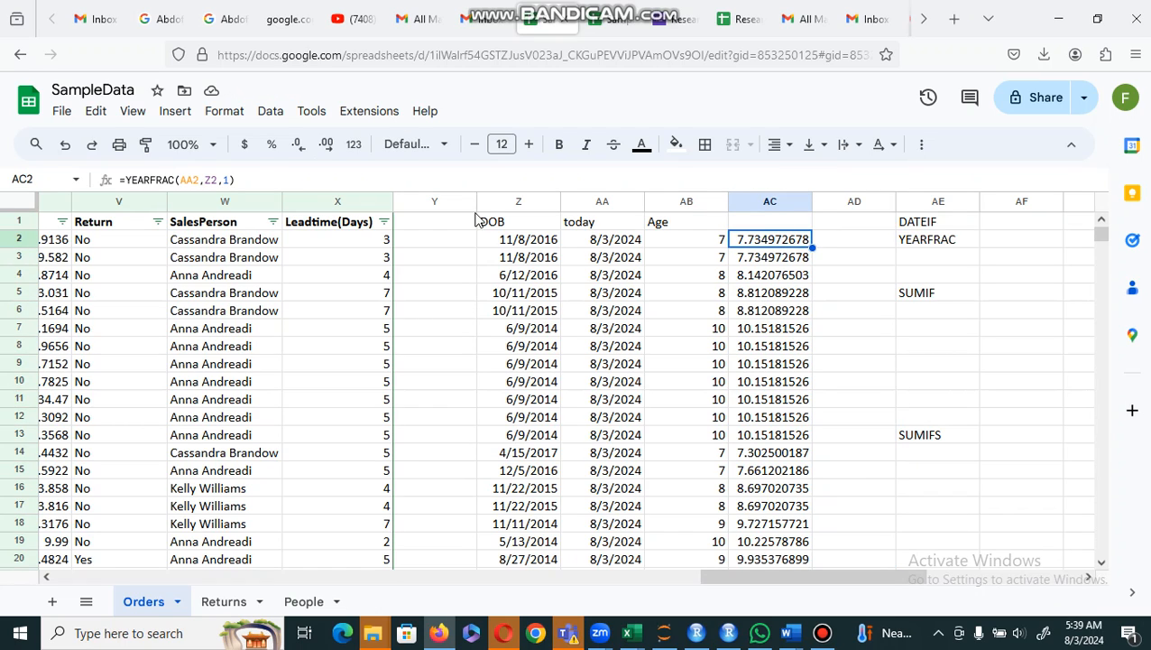
{"action": "left_click", "coordinate": [126, 179]}
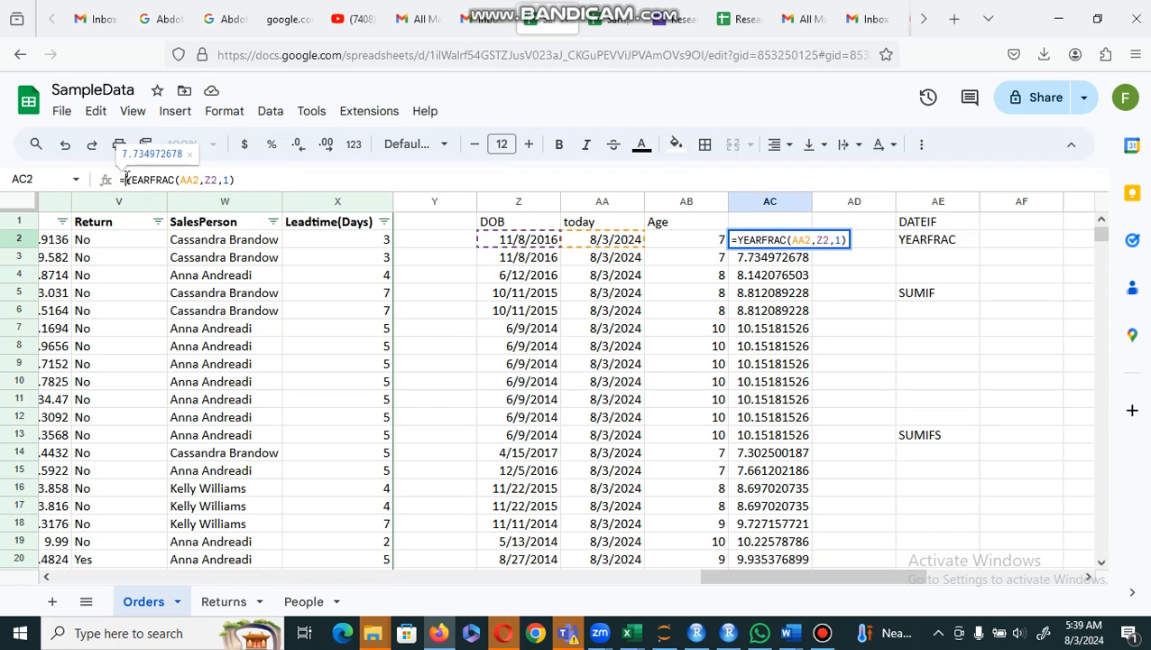
{"action": "type", "text": "INT"}
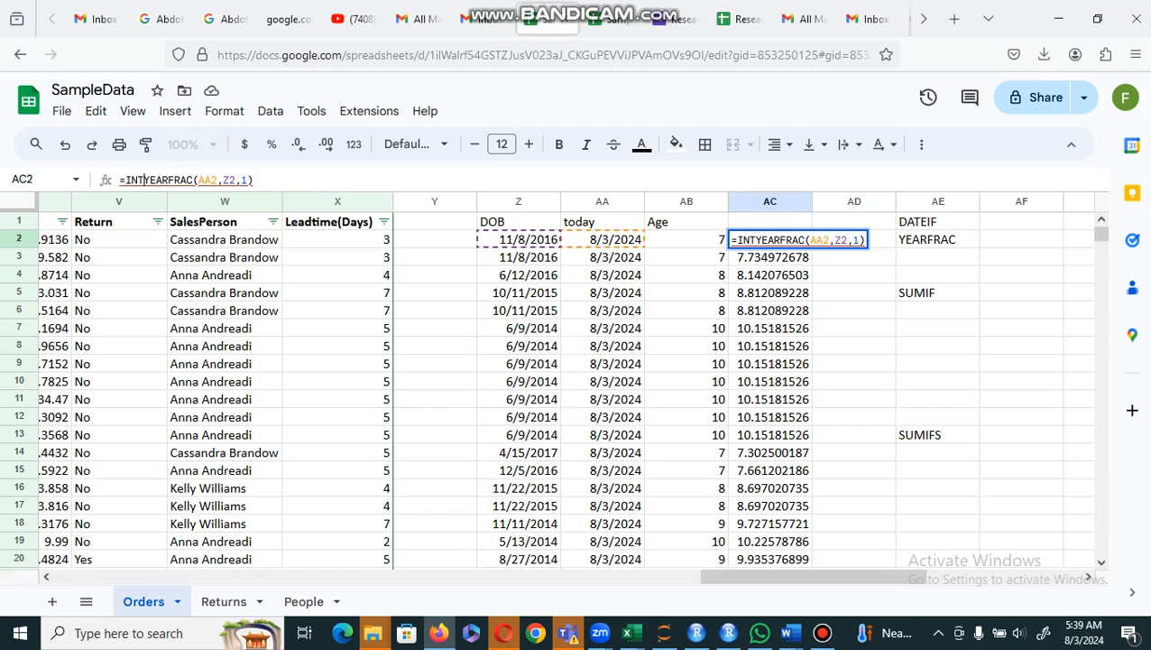
{"action": "type", "text": "("}
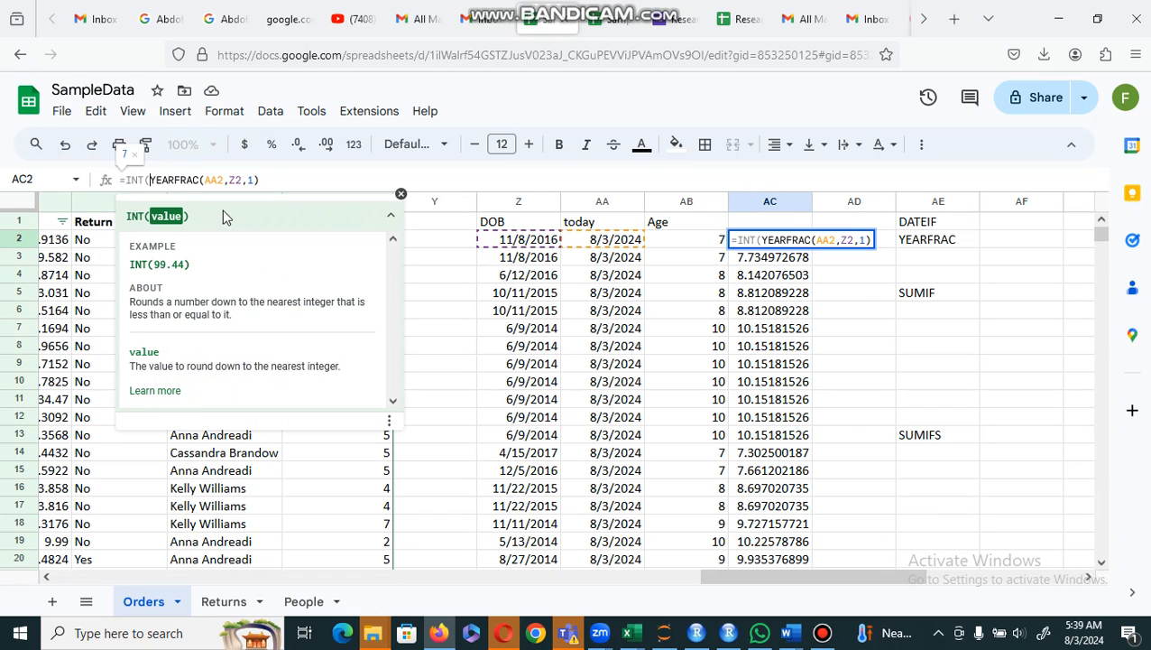
{"action": "left_click", "coordinate": [271, 181]}
{"action": "type", "text": ")"}
{"action": "key", "text": "Return"}
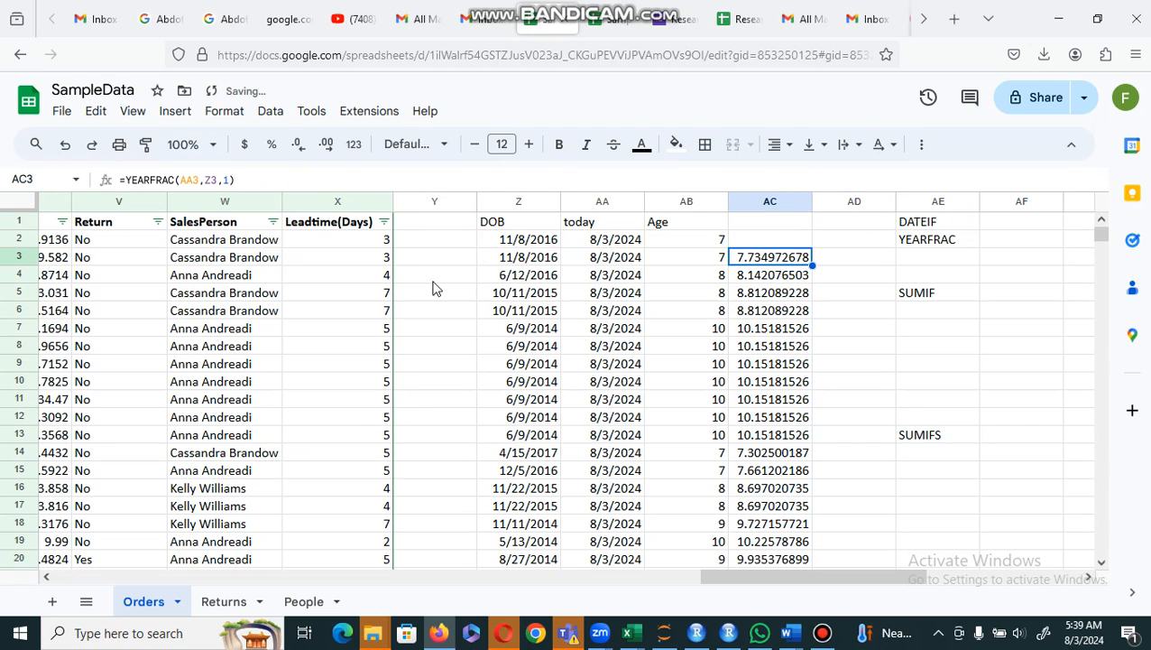
- Fill the INT formula from AC2 down to AC16 and compare it with the DATEDIF formula in AB2
{"action": "left_click", "coordinate": [759, 239]}
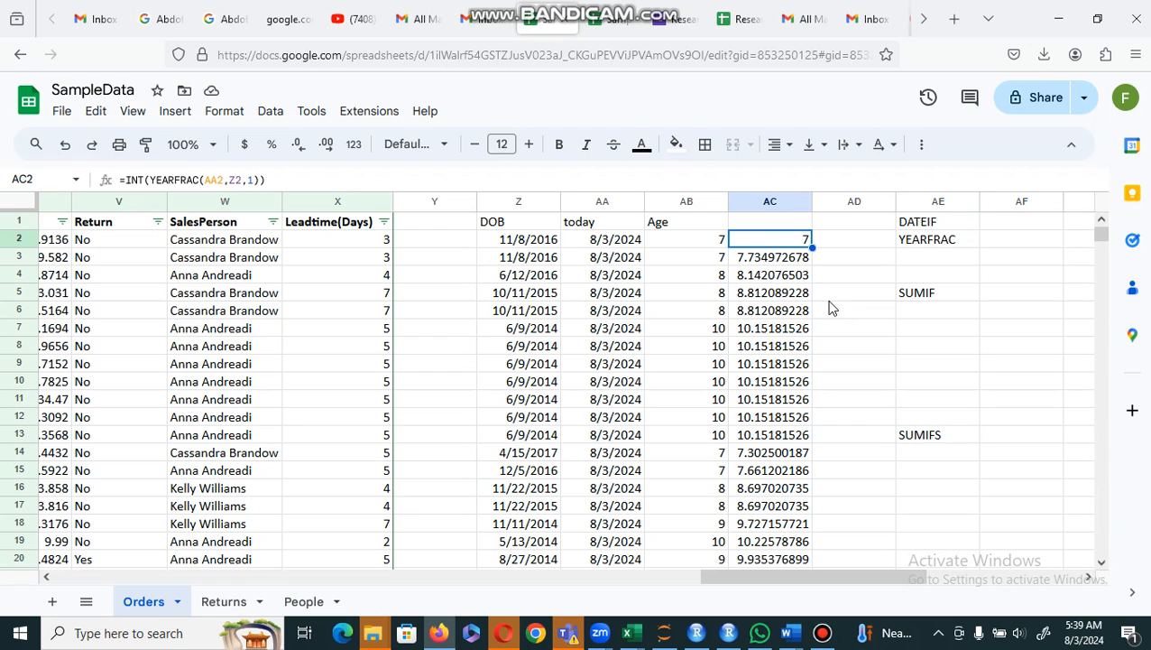
{"action": "left_click_drag", "start_coordinate": [812, 247], "coordinate": [781, 496]}
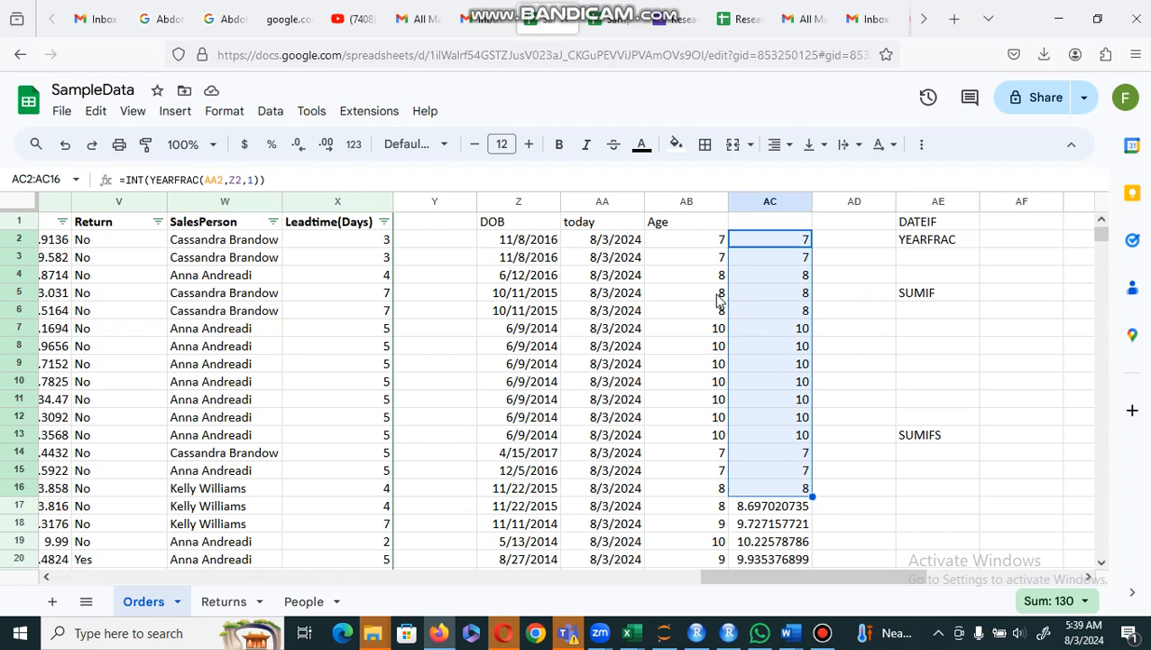
{"action": "left_click", "coordinate": [680, 245]}
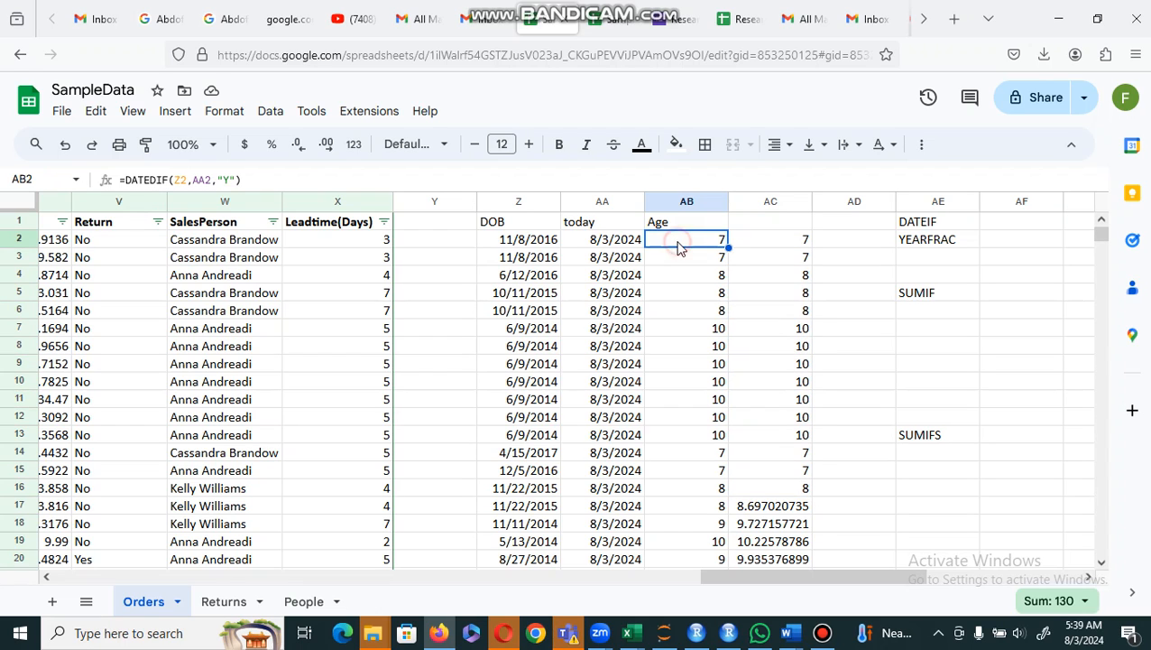
{"action": "left_click", "coordinate": [771, 244]}
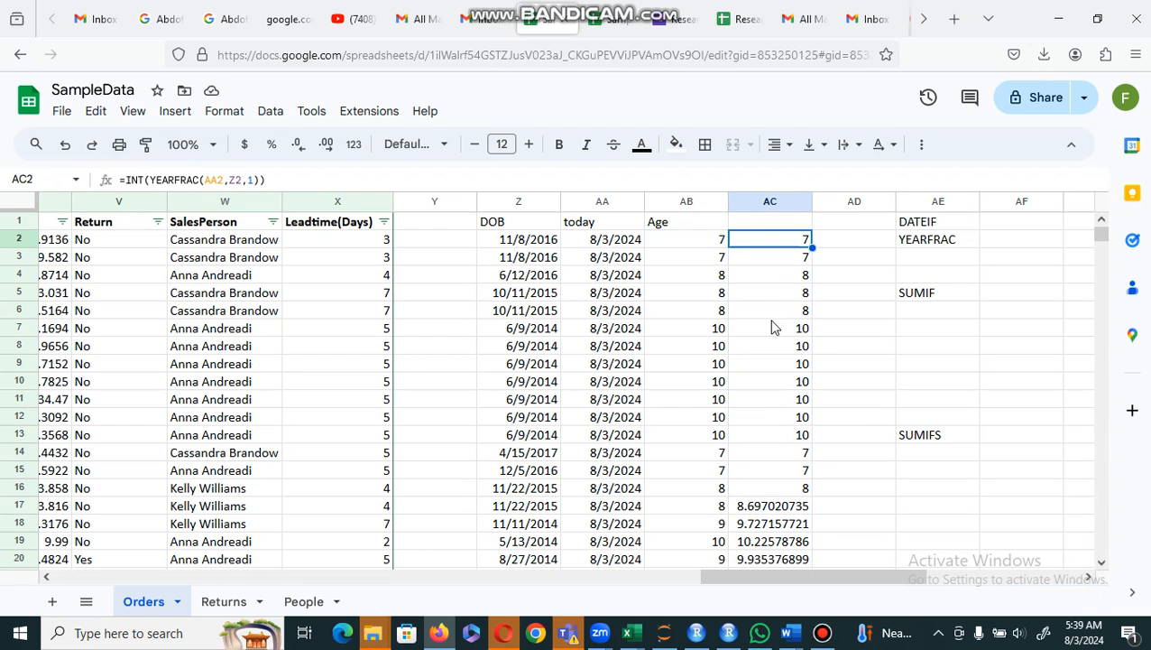
- Extend the INT formula in column AC from AC14 down to AC23
{"action": "left_click", "coordinate": [781, 448]}
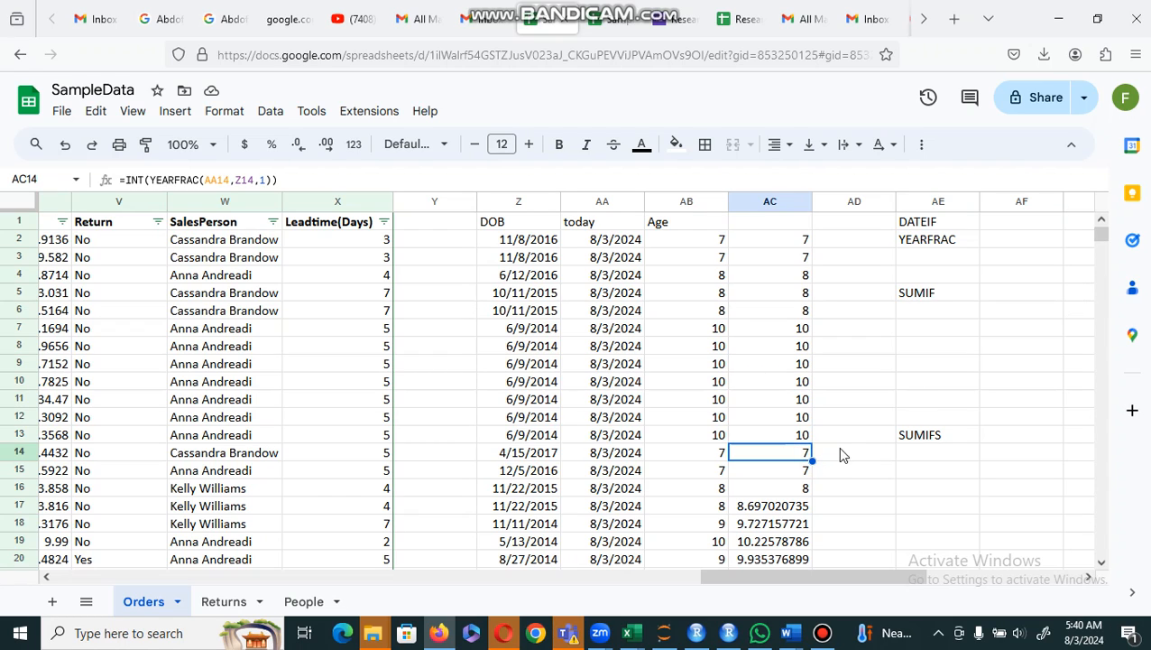
{"action": "left_click_drag", "start_coordinate": [812, 459], "coordinate": [810, 564]}
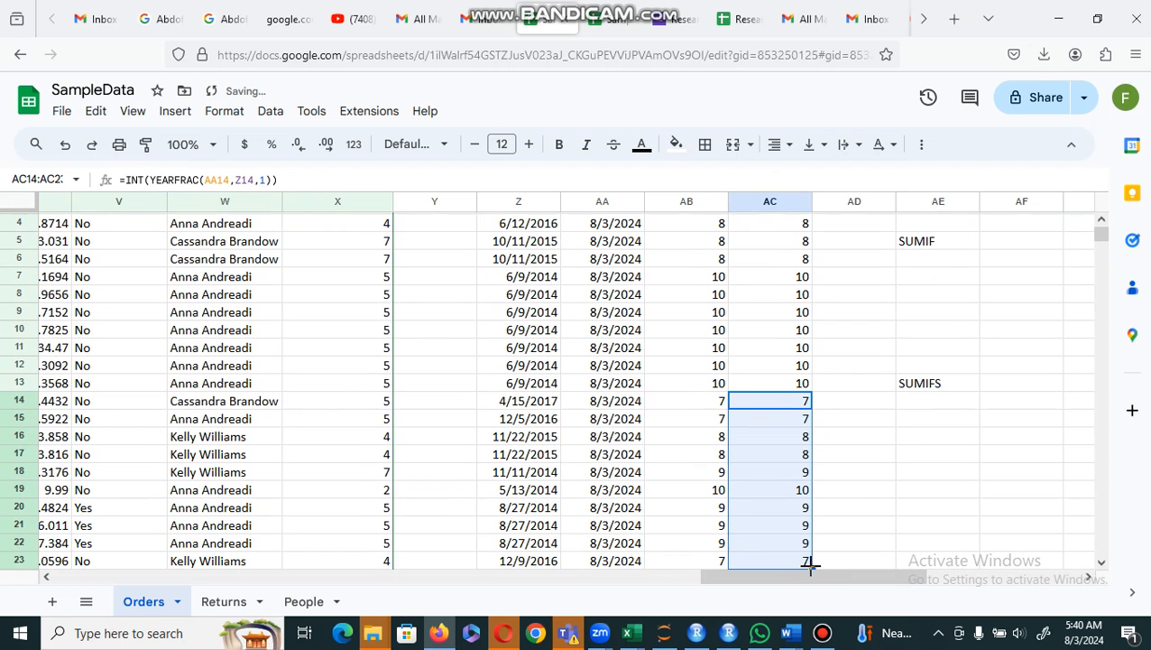
{"action": "left_click", "coordinate": [1101, 561]}
{"action": "left_click", "coordinate": [1101, 561]}
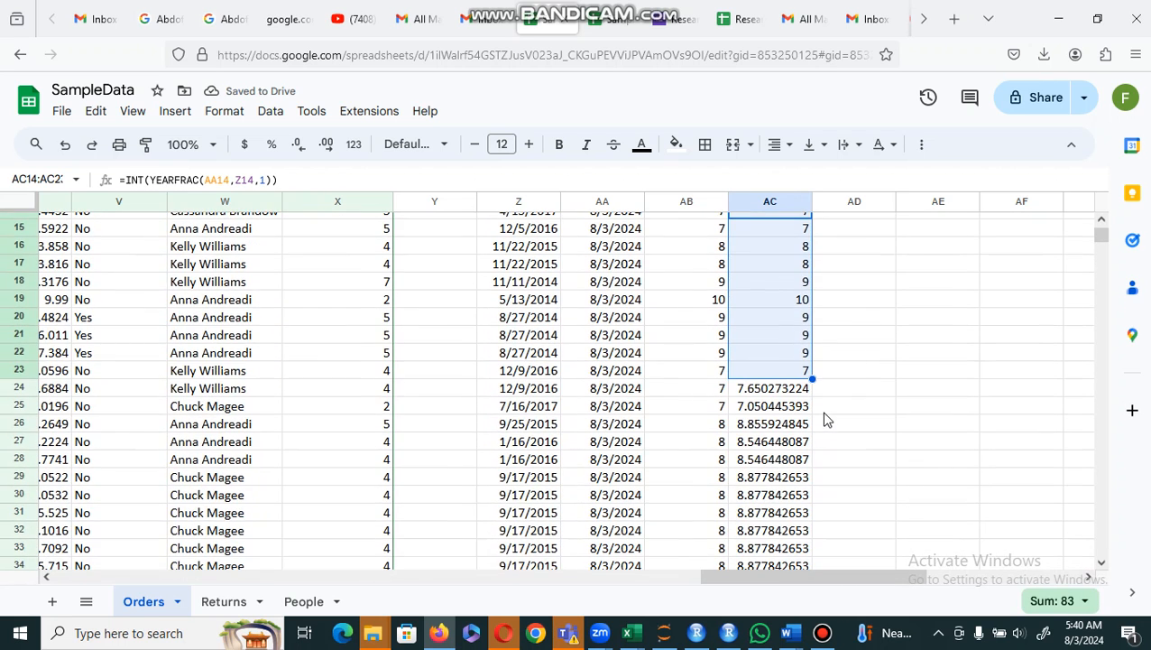
{"action": "left_click", "coordinate": [816, 390]}
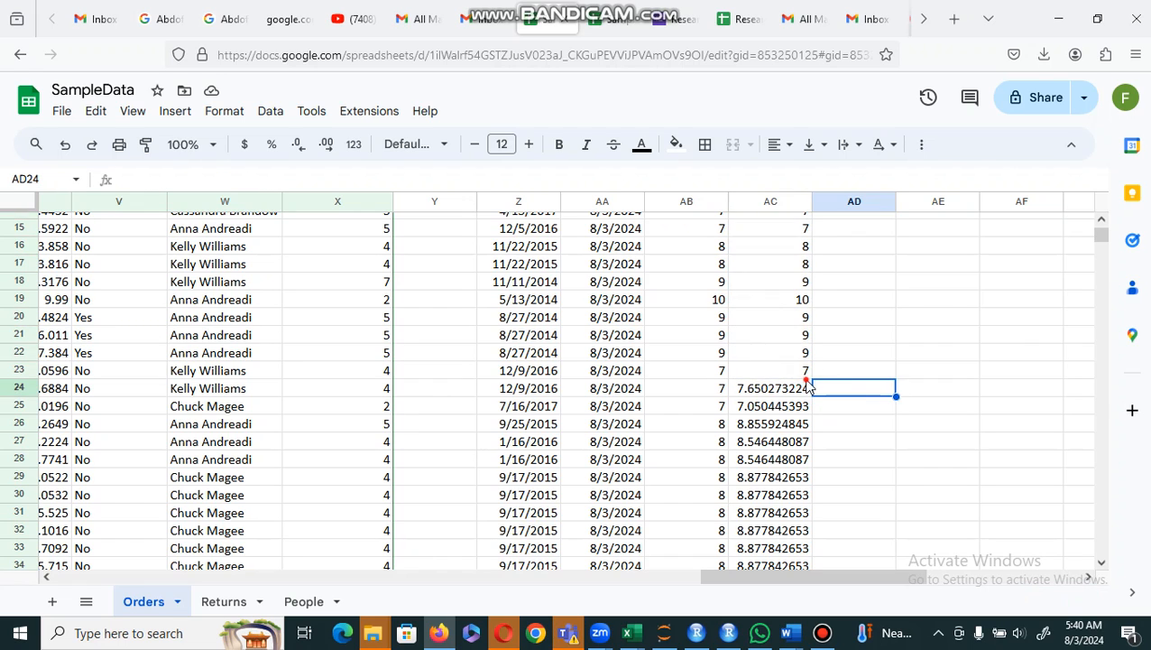
{"action": "left_click", "coordinate": [810, 377]}
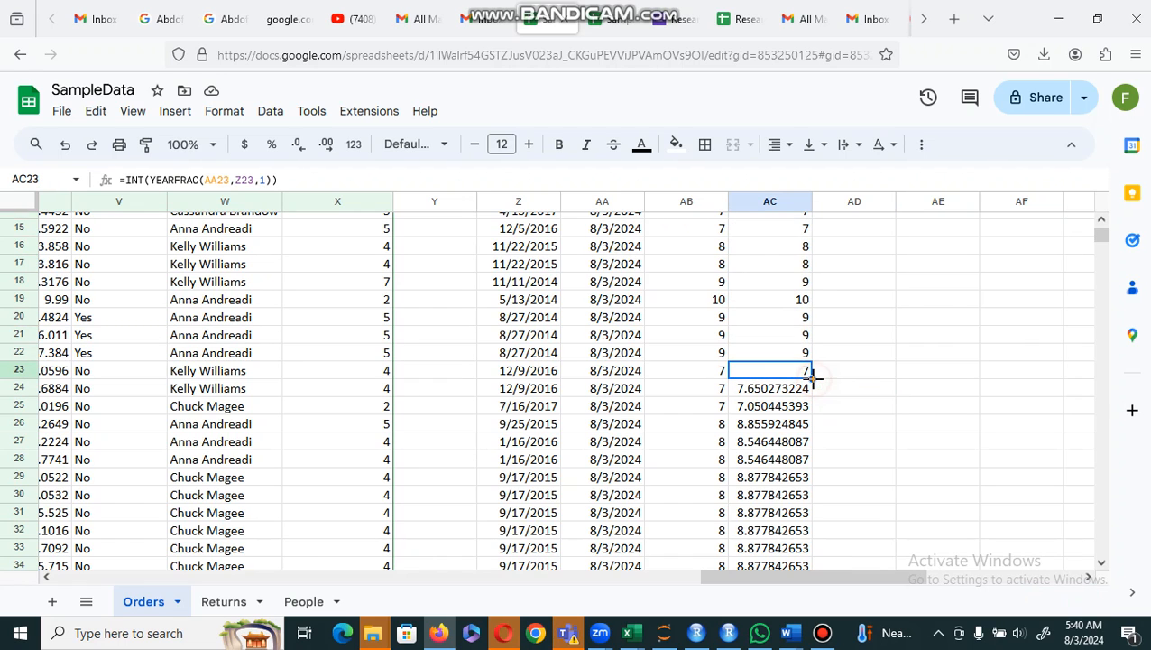
{"action": "left_click_drag", "start_coordinate": [1106, 244], "coordinate": [1102, 232]}
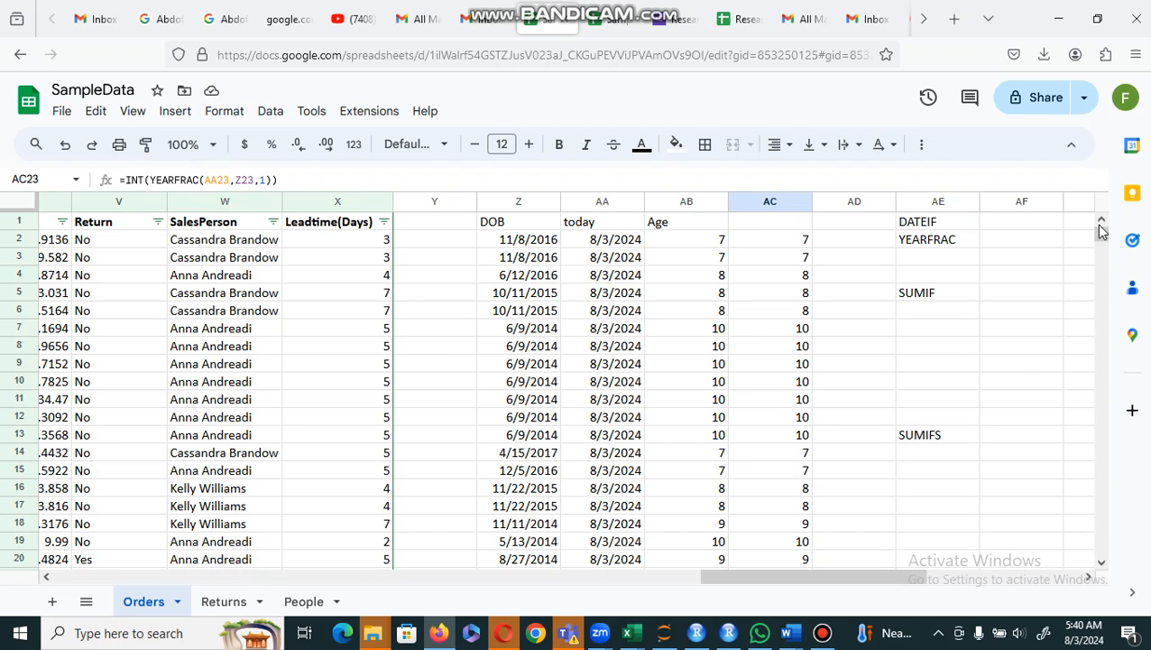
- Go down column AC from row 15 and examine where the INT formula stops and plain YEARFRAC remains
{"action": "left_click", "coordinate": [767, 471]}
{"action": "key", "text": "Down"}
{"action": "key", "text": "Down"}
{"action": "key", "text": "Down"}
{"action": "key", "text": "Down"}
{"action": "key", "text": "Down"}
{"action": "key", "text": "Down"}
{"action": "key", "text": "Down"}
{"action": "key", "text": "Down"}
{"action": "key", "text": "Down"}
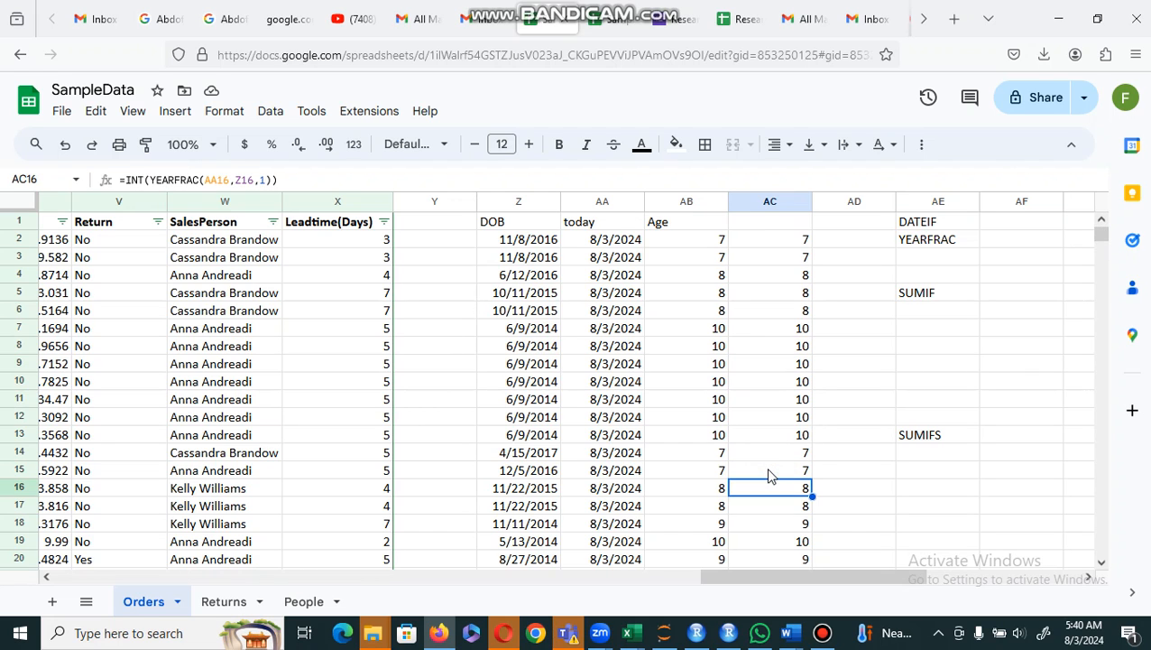
{"action": "key", "text": "Down"}
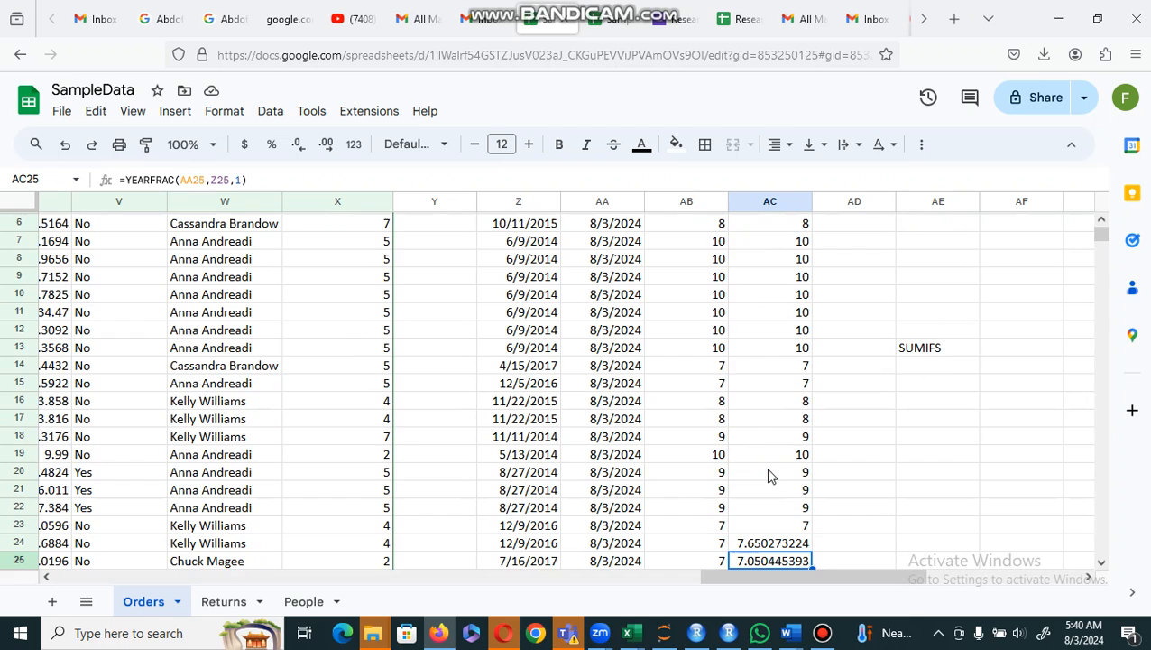
{"action": "key", "text": "Up"}
{"action": "key", "text": "Down"}
{"action": "key", "text": "Up"}
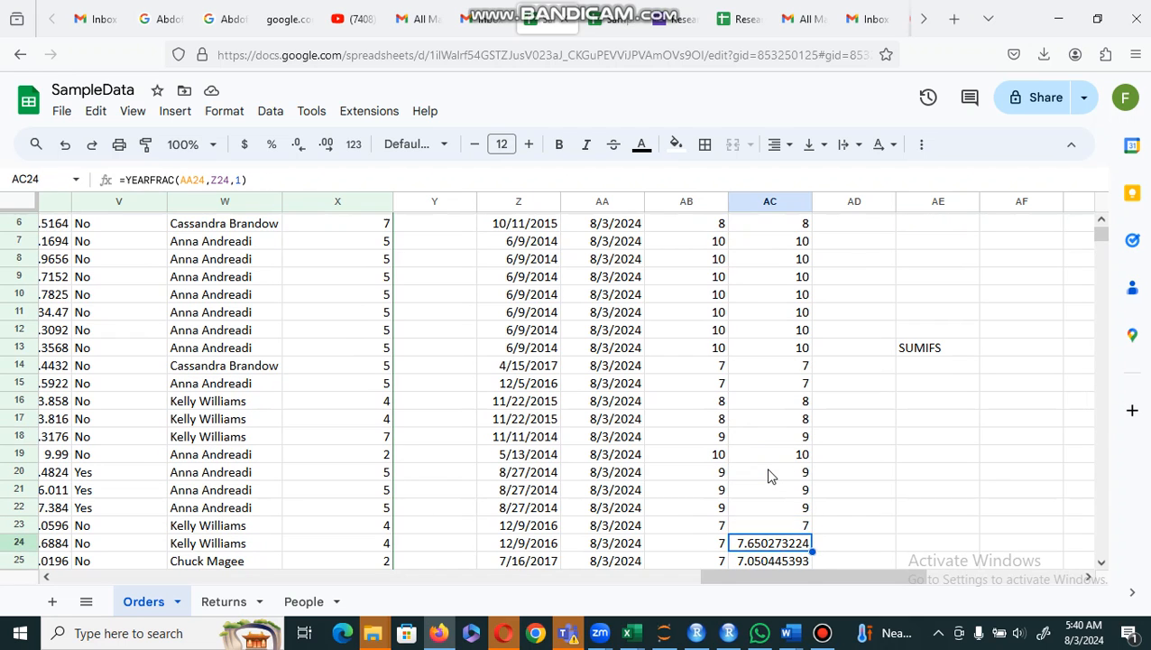
{"action": "key", "text": "Down"}
{"action": "key", "text": "Down"}
{"action": "key", "text": "Down"}
{"action": "key", "text": "Down"}
{"action": "key", "text": "Up"}
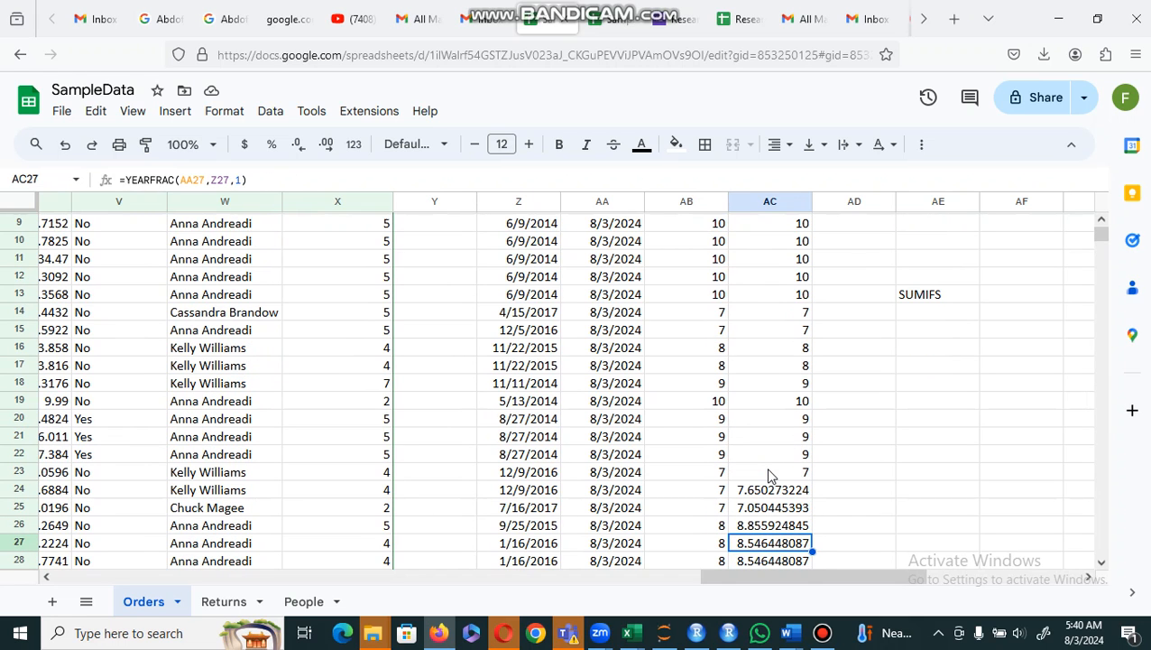
- Fill the INT formula from AC23 down to AC427 over the remaining plain YEARFRAC results
{"action": "left_click", "coordinate": [770, 473]}
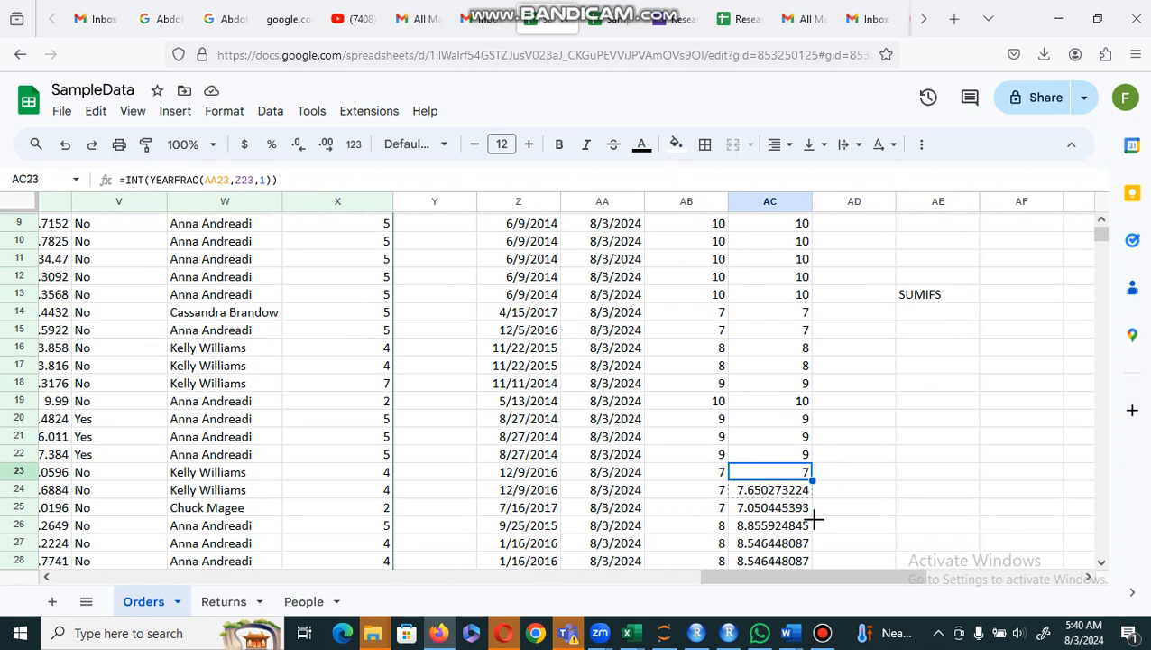
{"action": "left_click_drag", "start_coordinate": [814, 518], "coordinate": [814, 648]}
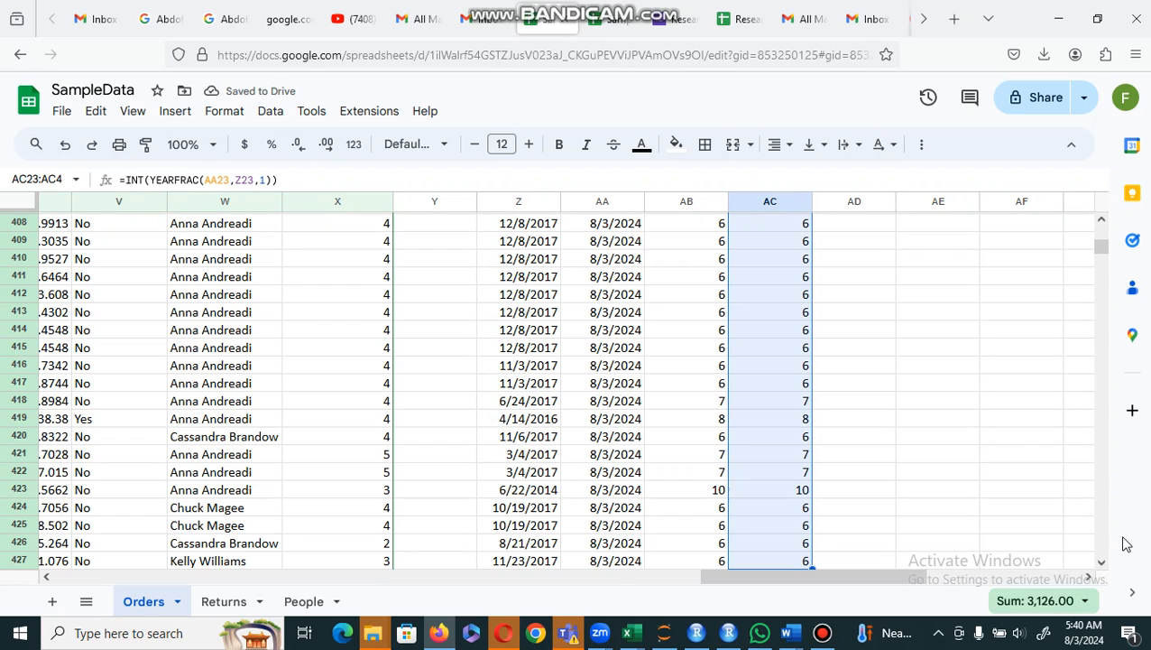
{"action": "left_click_drag", "start_coordinate": [1100, 562], "coordinate": [1100, 565]}
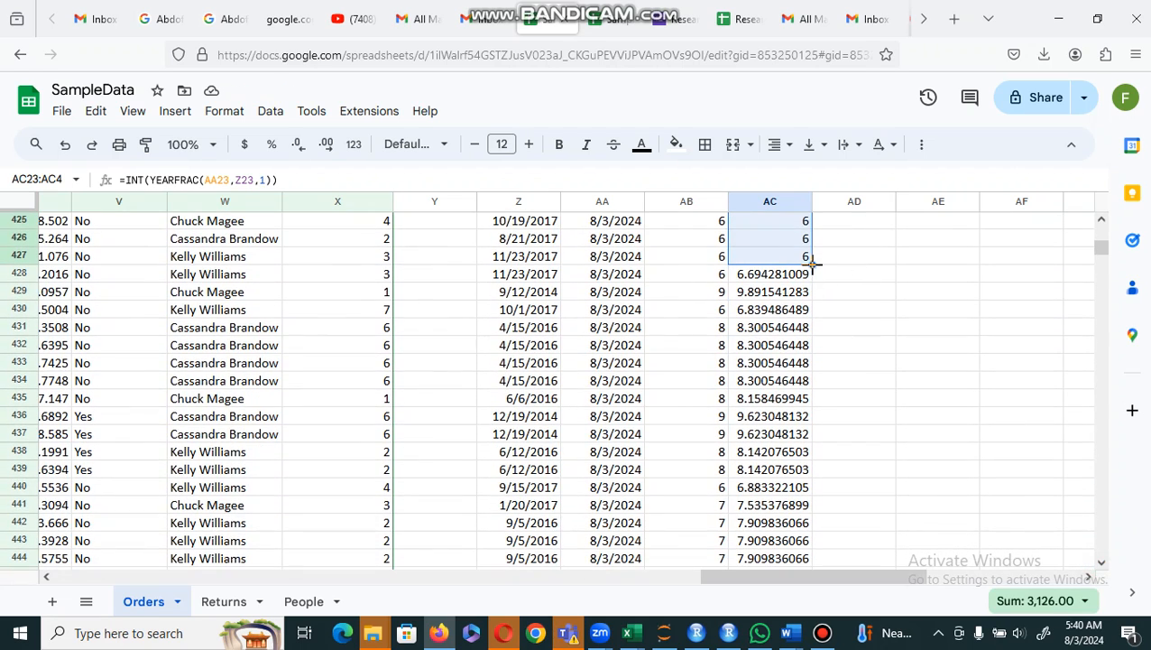